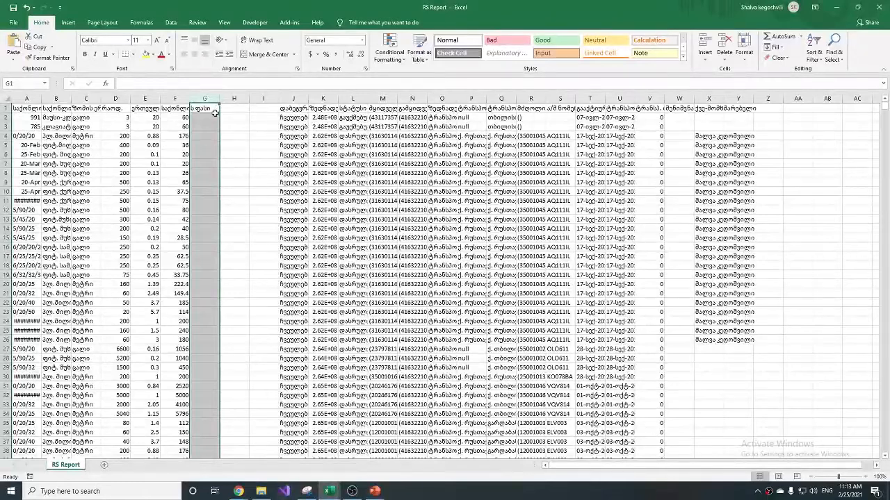
Enter the column headers Date, Product and Sales in cells G1, H1 and I1.
left_click(208, 108)
type("Dat")
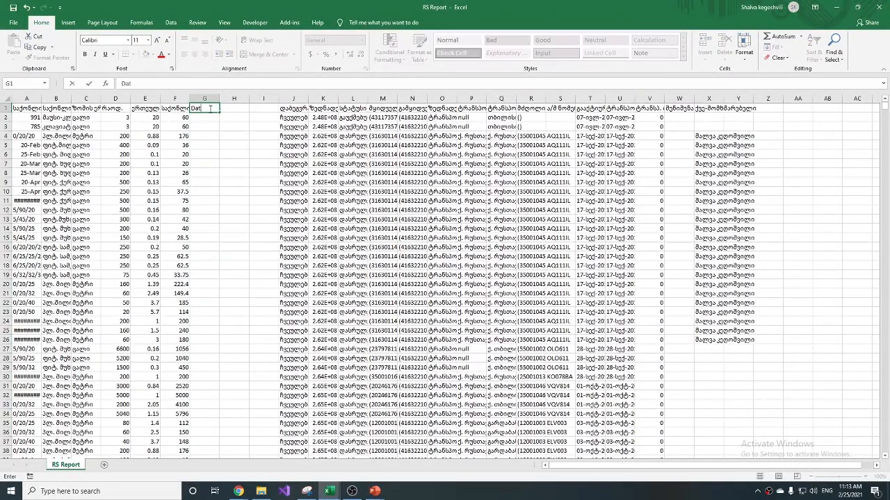
type("e")
key("Tab")
type("Pro")
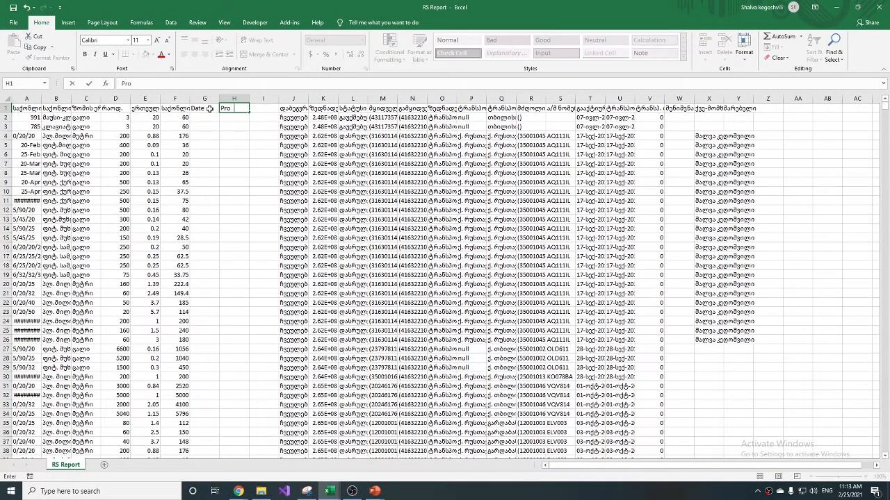
type("duct")
key("Tab")
type("Sa")
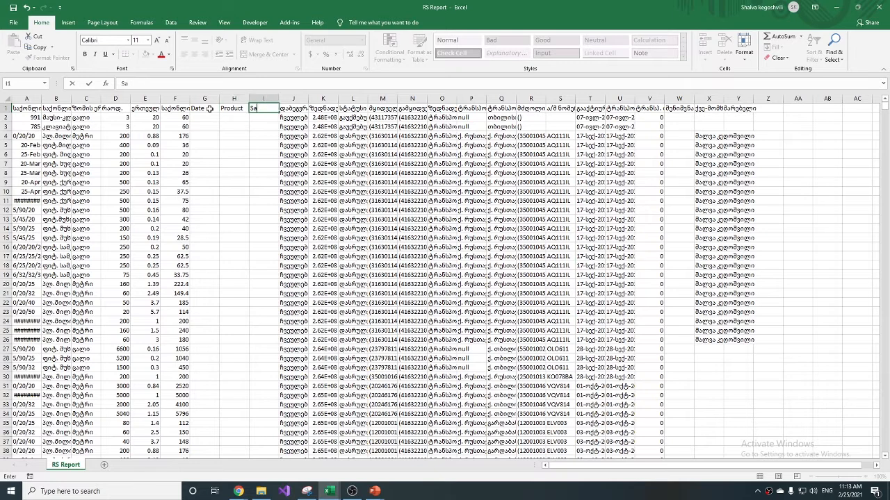
type("les")
key("Return")
Enter the formula =T2 in cell G2 so the Date column takes its value from column T.
type("=")
left_click(582, 117)
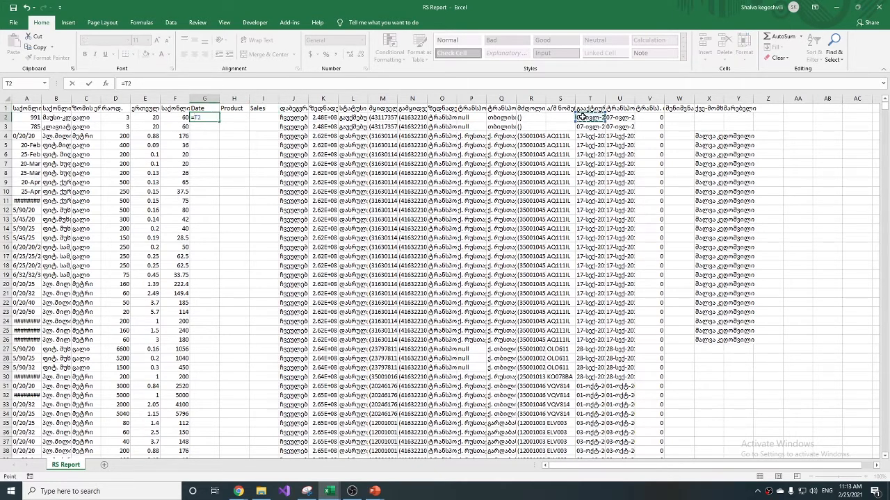
key("Return")
key("Up")
type("=")
left_click(582, 118)
key("Tab")
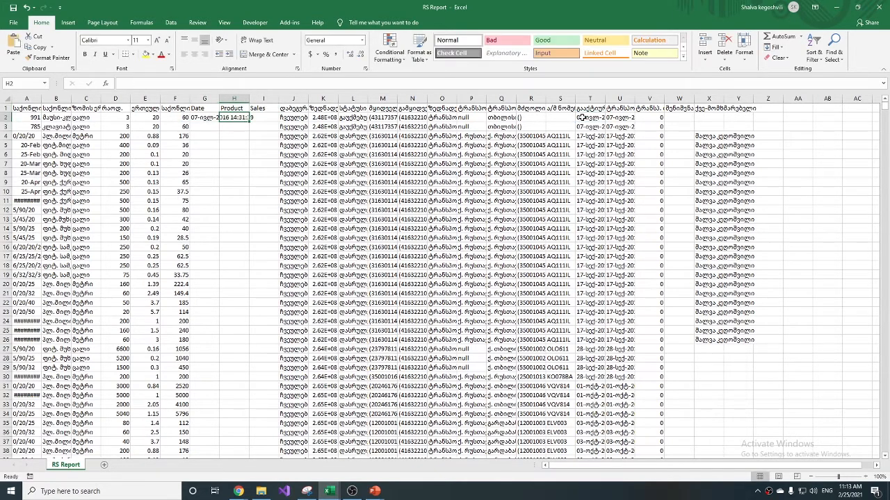
type("=")
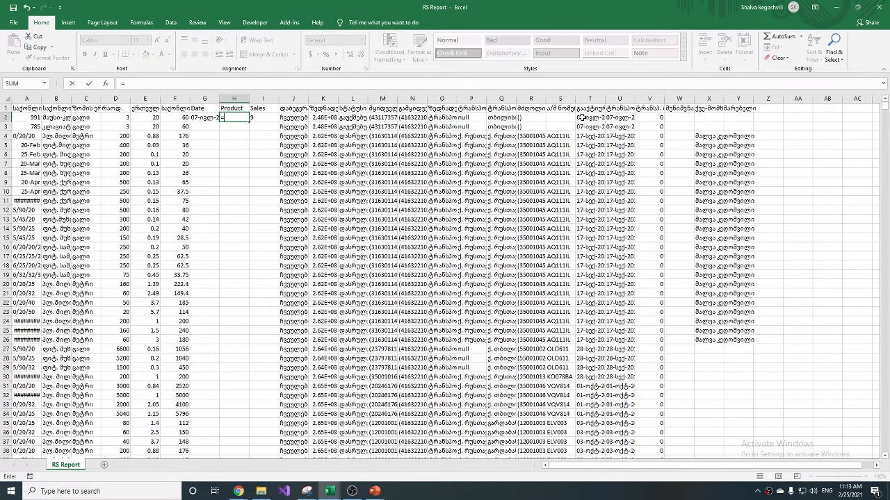
left_click(582, 117)
key("ctrl+Return")
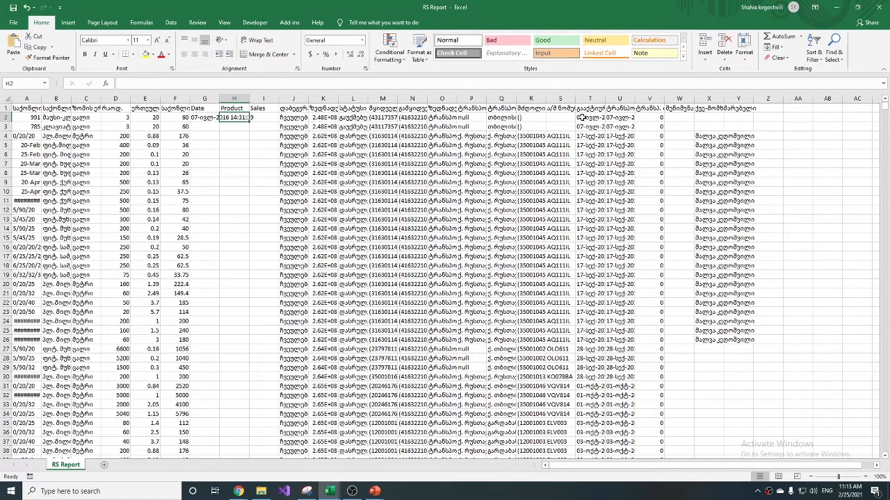
Enter the formula =F2 in cell I2 under the Sales header.
key("Tab")
type("=F2")
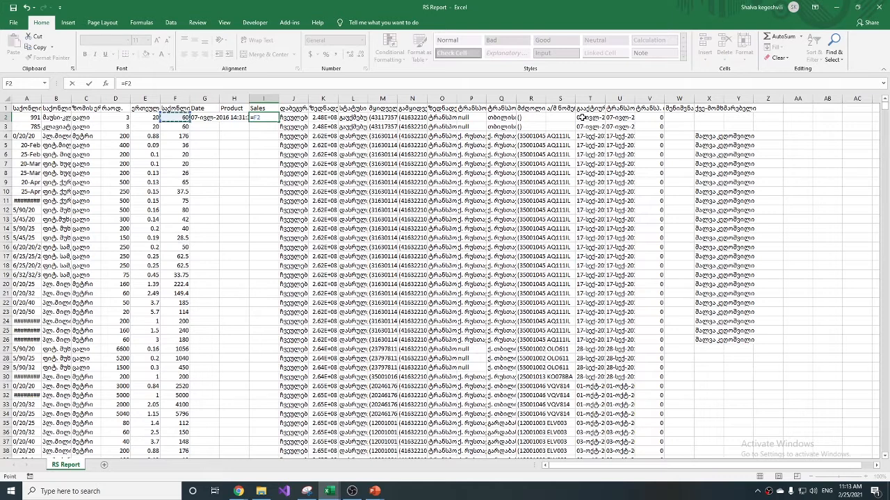
key("Return")
key("Up")
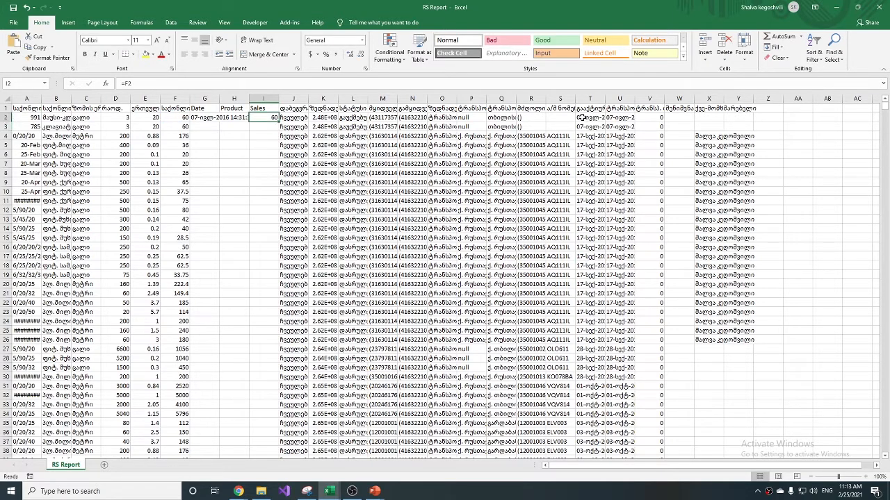
Begin an IF formula in H2 with ISNUMBER and FIND that returns "Fittings" when B2 contains "ფიტი".
key("Left")
type("=")
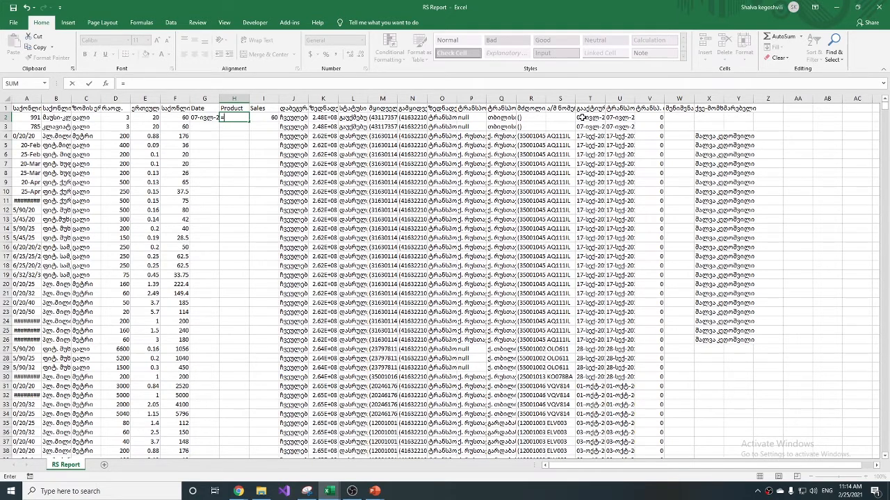
type("=if(")
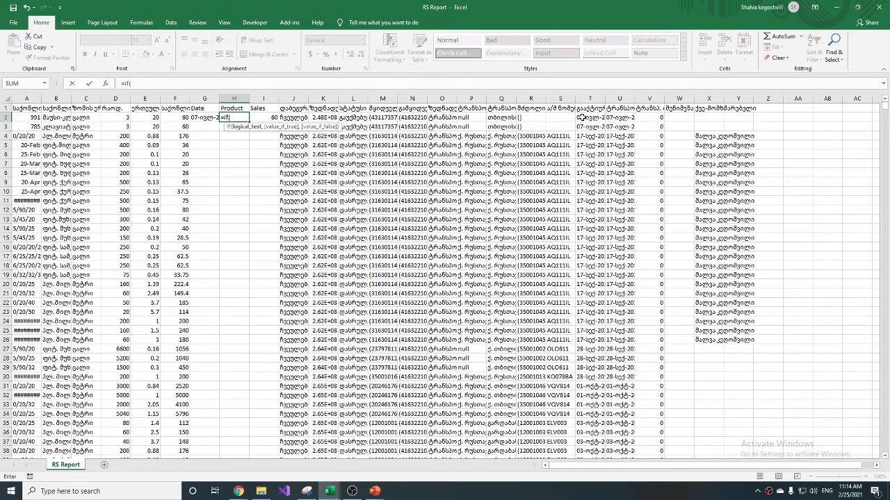
type("isNUMBER(FIND(")
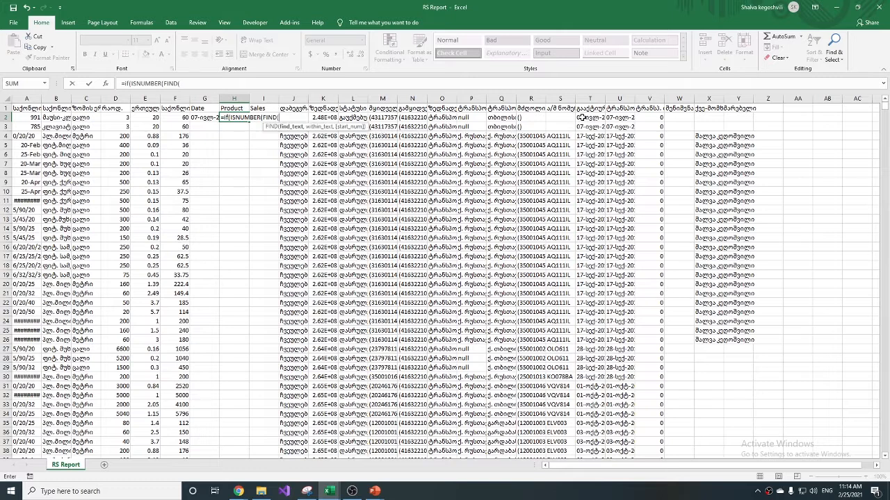
type("\"ფიტი\",B2")
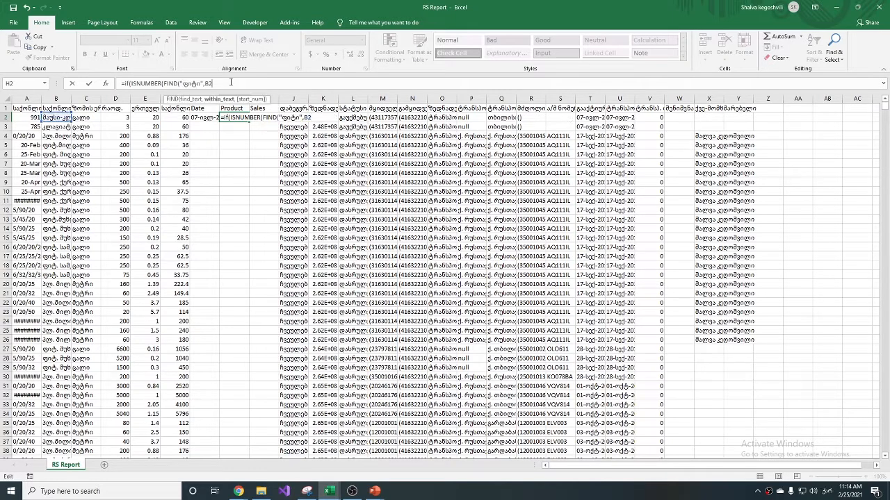
type(")")
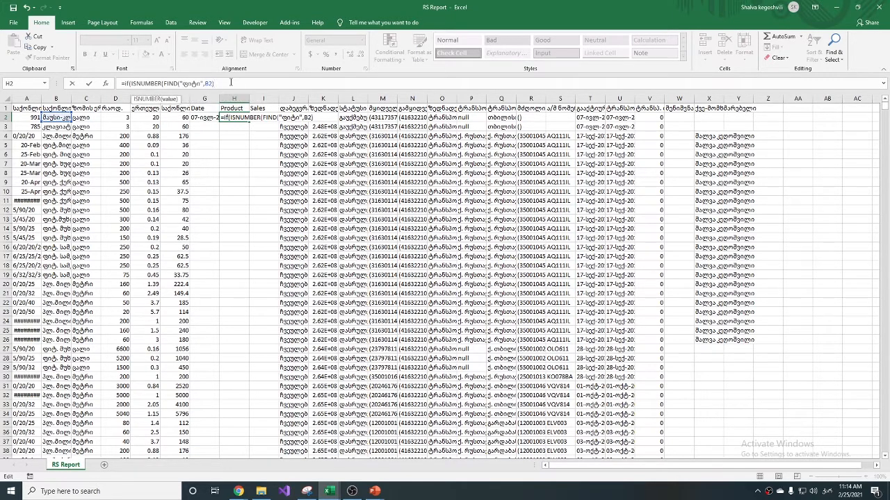
type("),")
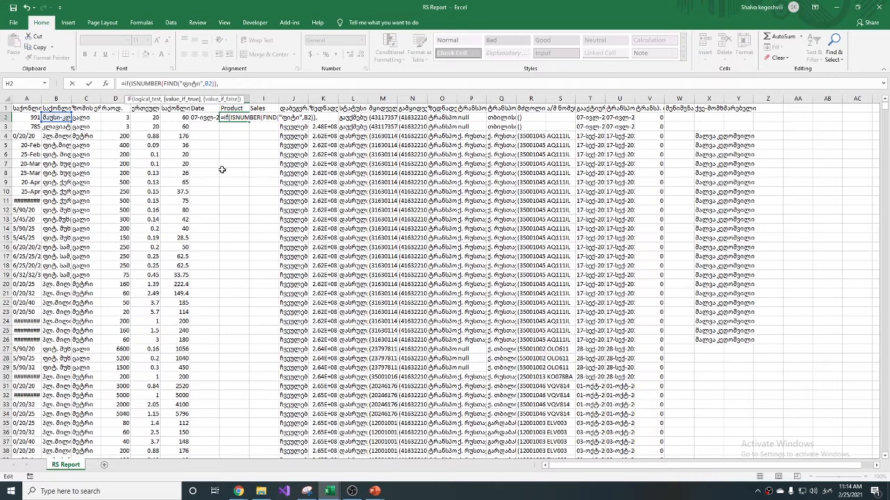
type("\"Fittings\",")
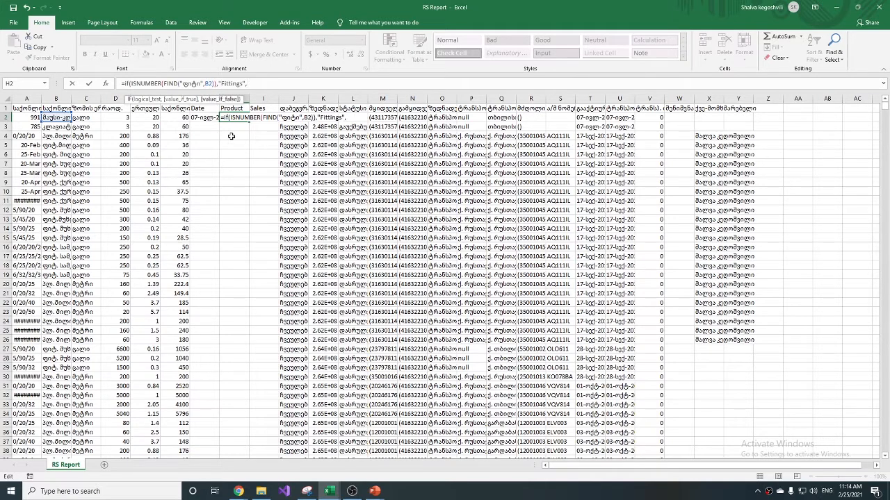
Add a nested IF with ISNUMBER and FIND that returns "Cold Water Pipes" when B2 contains "ცივი".
type("if")
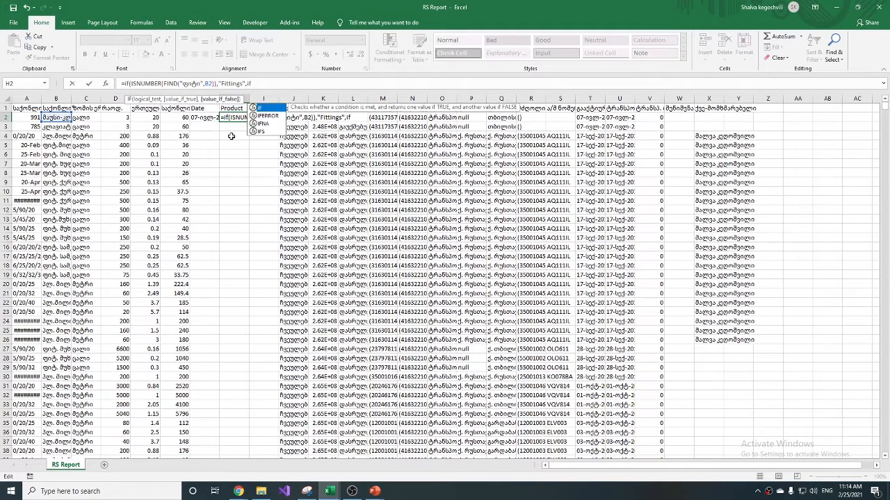
type("(i")
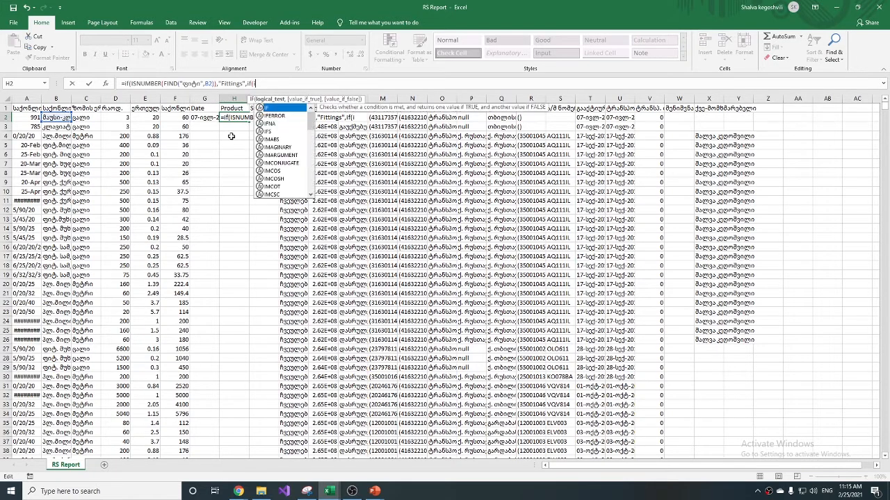
type("sn")
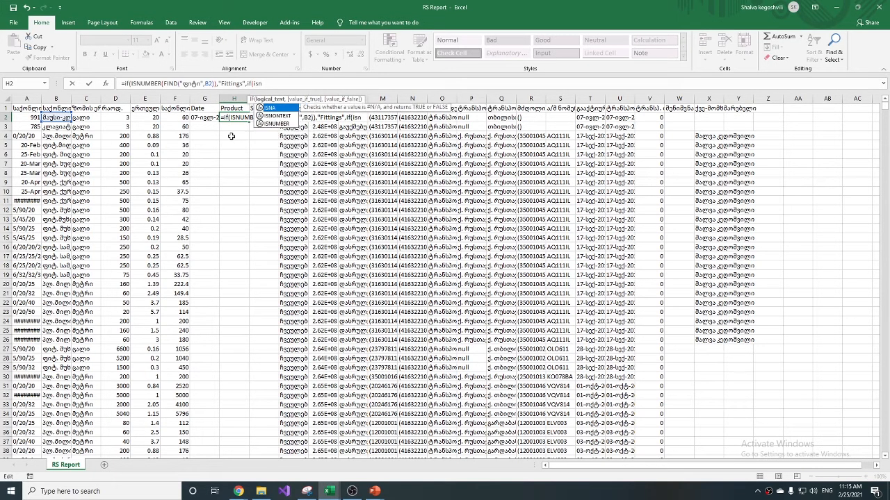
key("Tab")
type("fin")
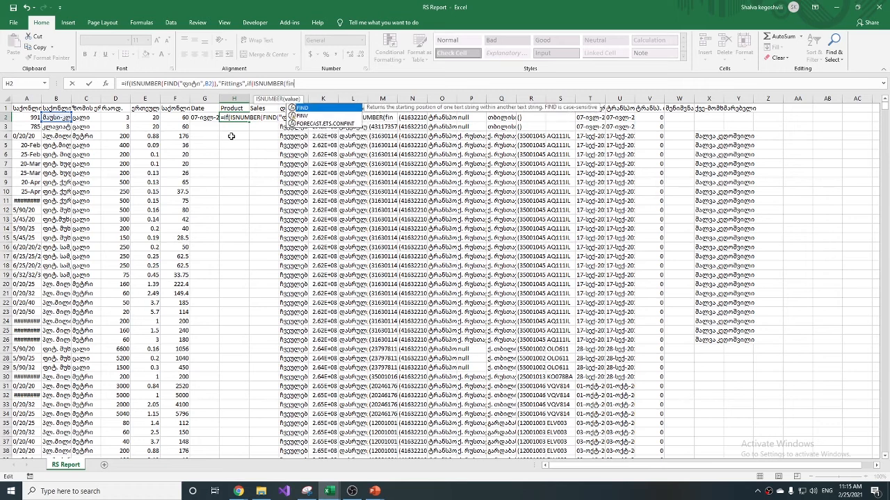
key("Tab")
type("\"ფიჯი\",")
left_click(50, 118)
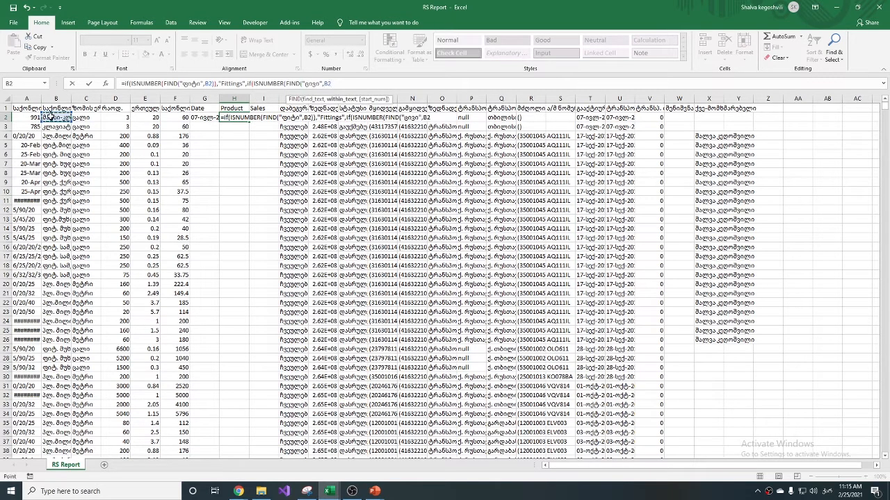
type("))")
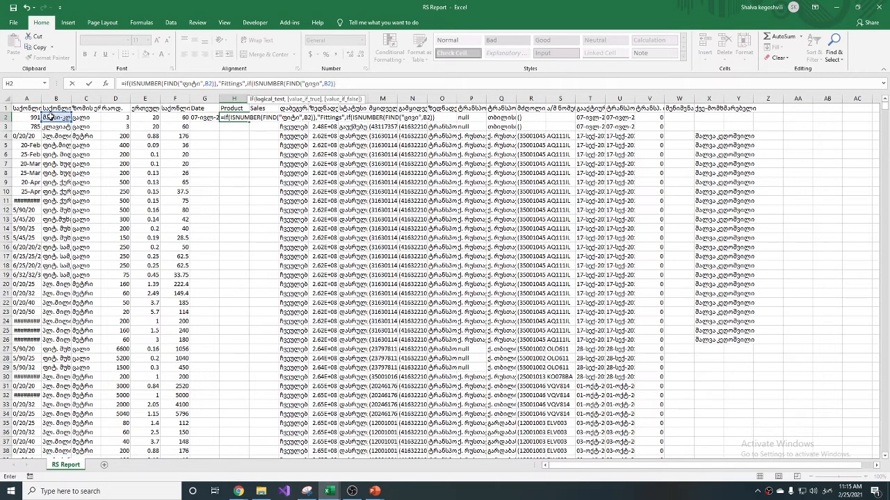
type(",")
type("\"C")
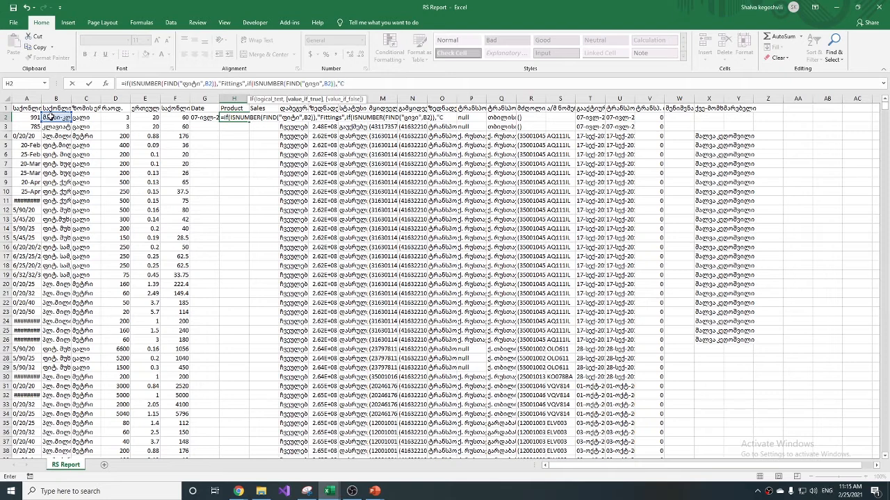
type("old Water Pipes\",")
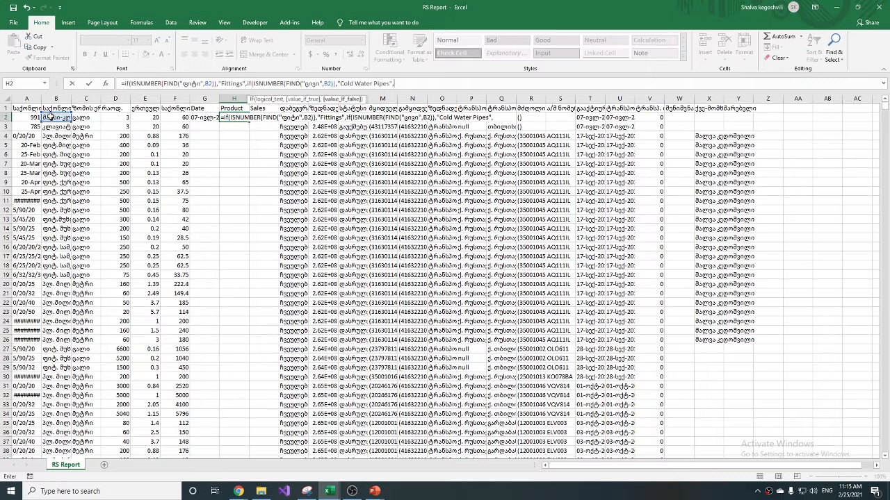
Complete the formula with a nested IF and OR returning "Hot Water Pipes" when B2 contains "ცხელი" or "კომპოზ", otherwise empty text, accepting the proposed correction.
type("if(")
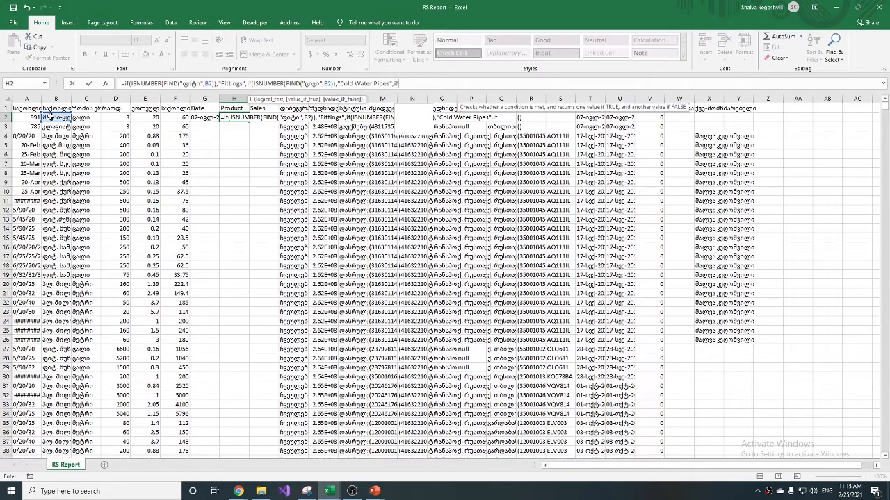
type("o")
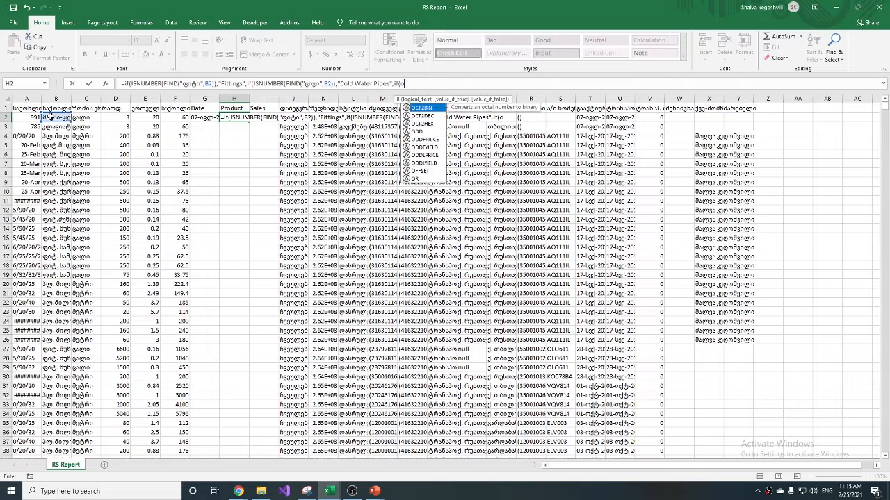
type("r(")
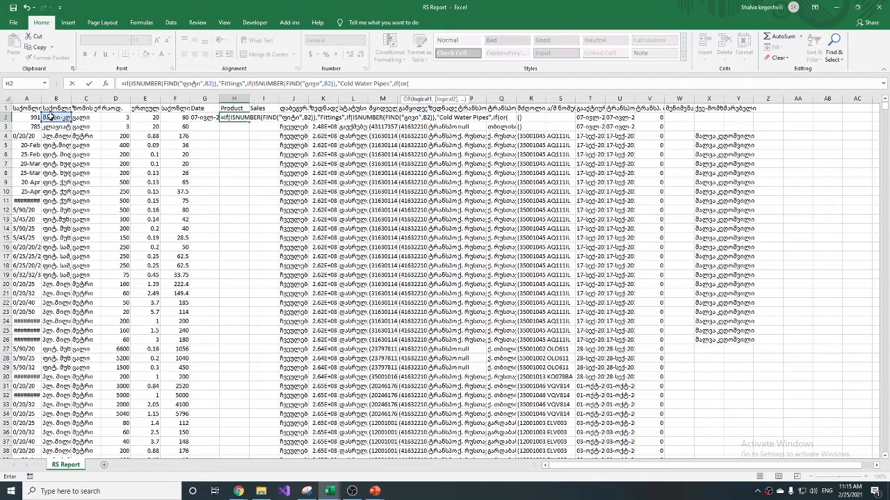
type("is")
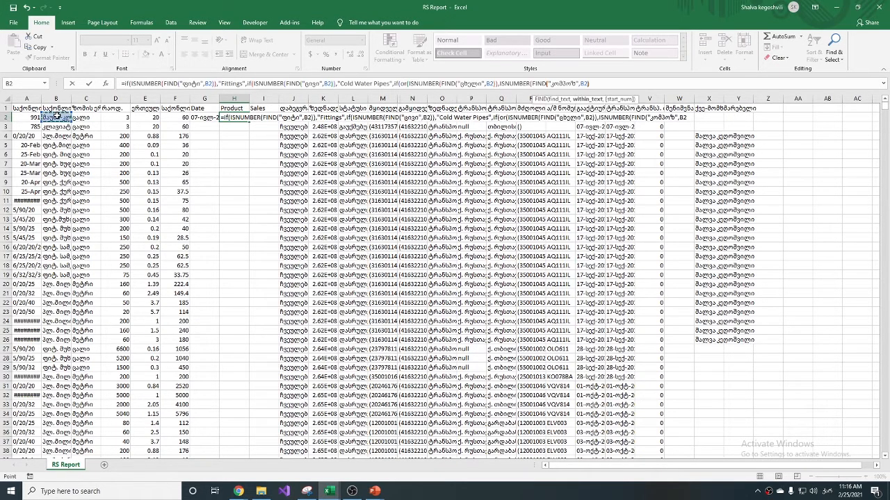
type(")")
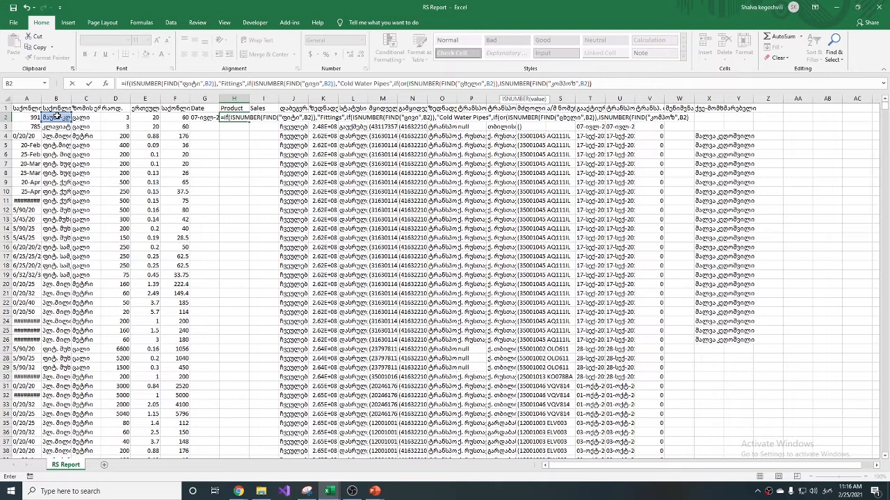
type(")")
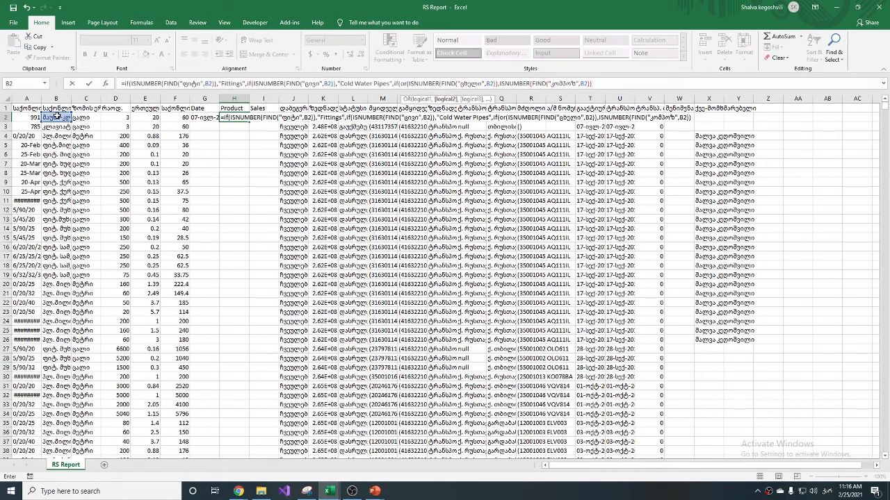
type(")")
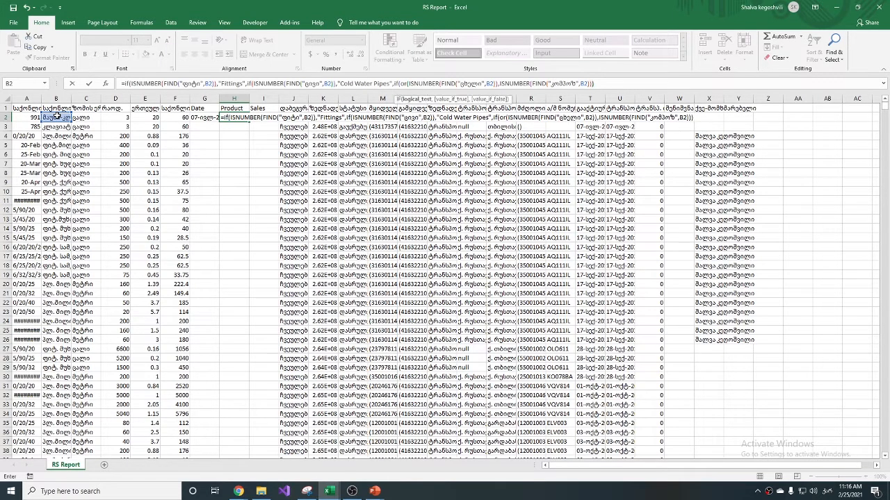
type(",\"Hot Water Pipes\"")
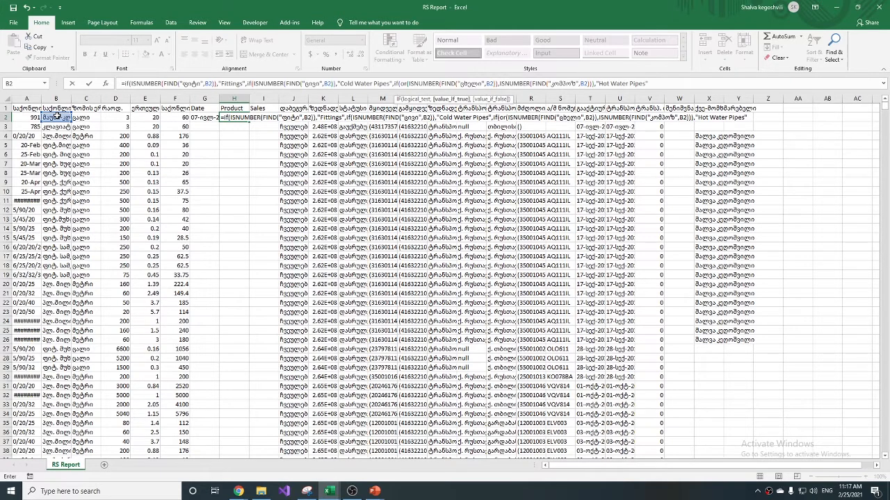
type(",\"\"")
key("Return")
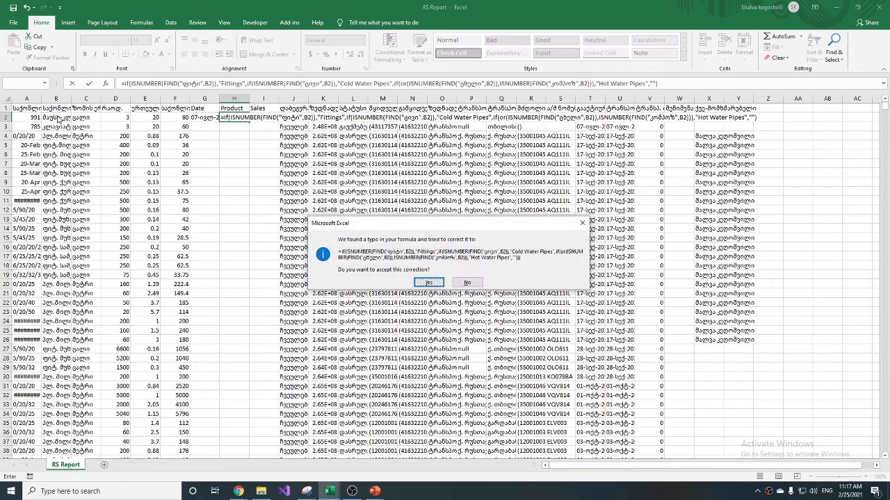
key("Return")
Copy the Product classification formula from H2 down column H to the last data row, 40275.
key("Up")
key("ctrl+c")
key("Left")
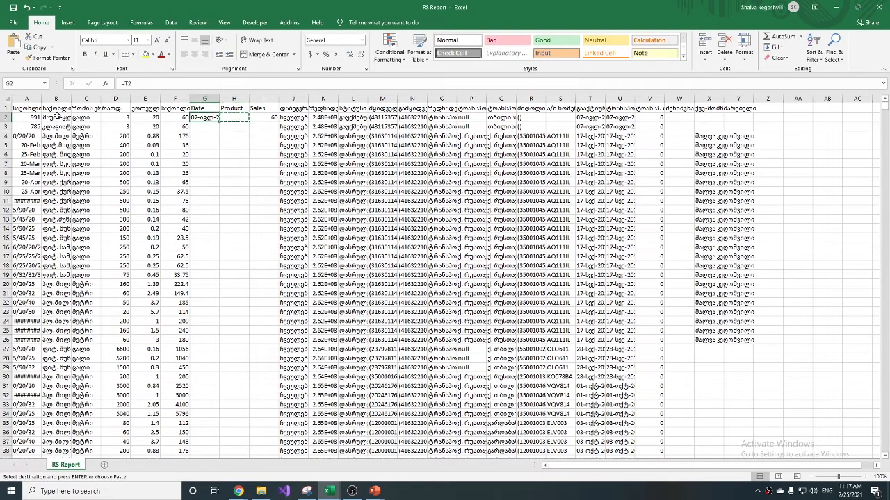
key("Left")
key("ctrl+Down")
key("Right")
key("Right")
key("ctrl+shift+Up")
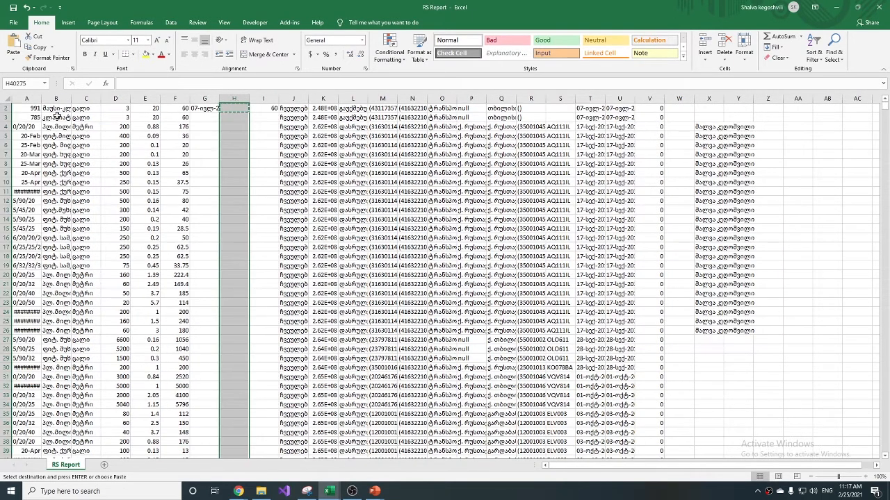
key("ctrl+v")
Copy the Date formula from G2 down column G to the last data row.
key("ctrl+Up")
key("Left")
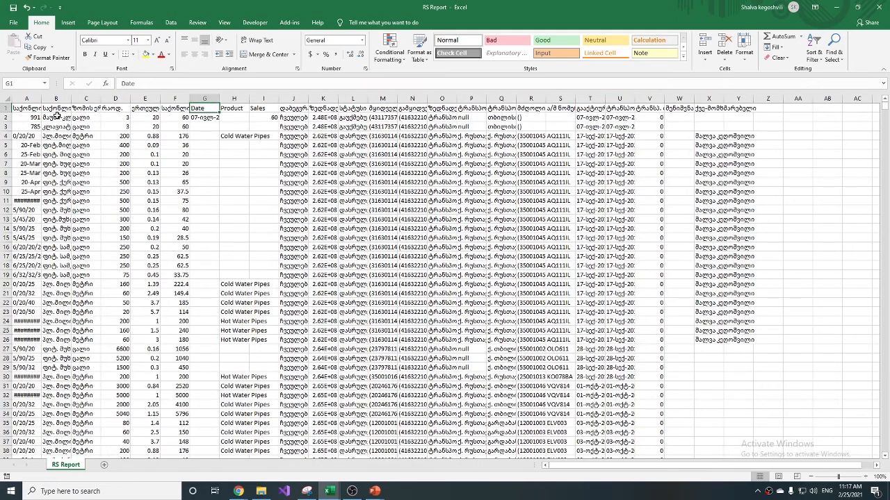
key("Down")
key("ctrl+c")
key("Right")
key("ctrl+Down")
key("Left")
key("ctrl+shift+Up")
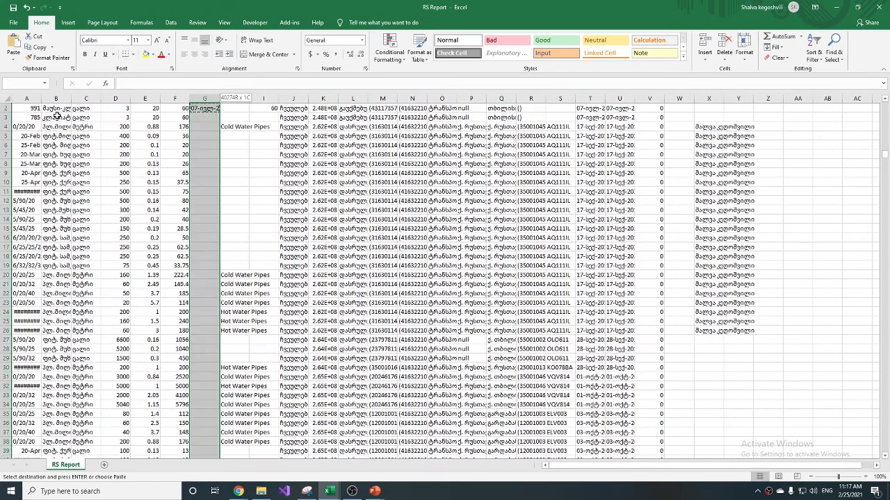
key("ctrl+v")
Copy the Sales formula from I2 down column I to row 40275.
key("Right")
key("Right")
key("ctrl+Up")
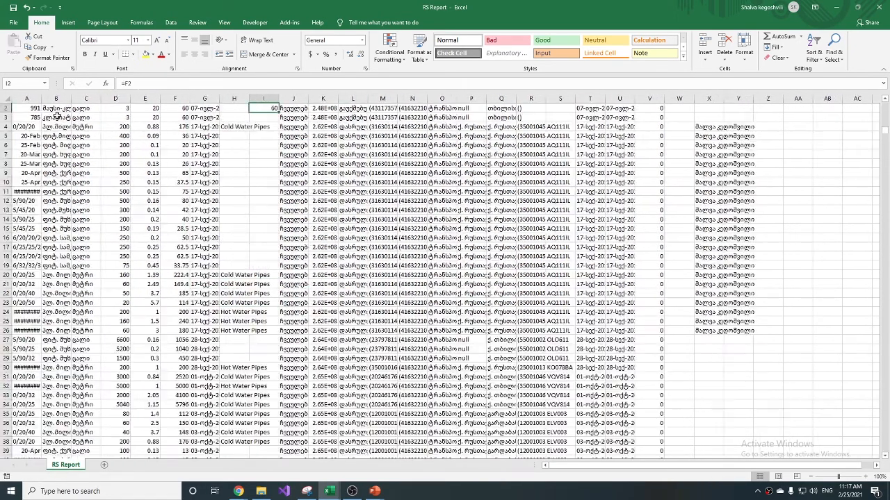
key("ctrl+c")
key("Right")
key("ctrl+Down")
key("Left")
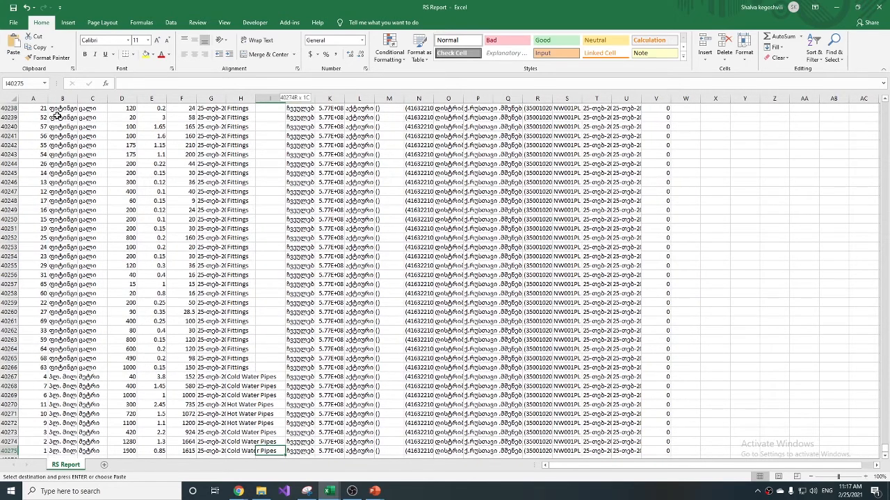
key("ctrl+shift+Up")
key("ctrl+v")
Add filters to the header row of the RS Report sheet.
key("ctrl+Up")
key("Left")
key("Left")
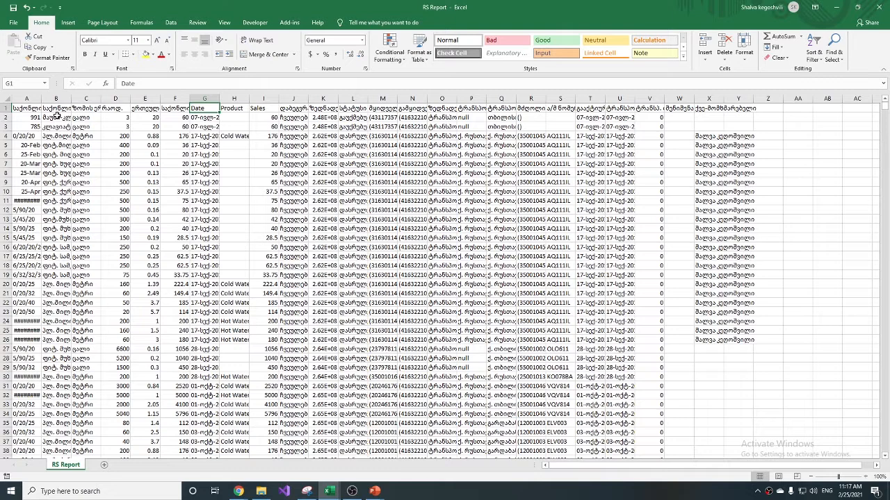
key("Right")
key("Right")
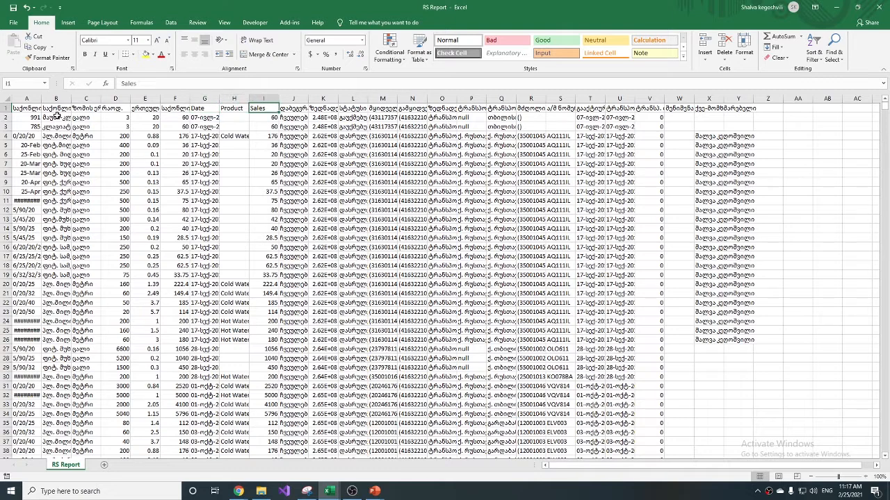
key("shift+space")
key("ctrl+shift+l")
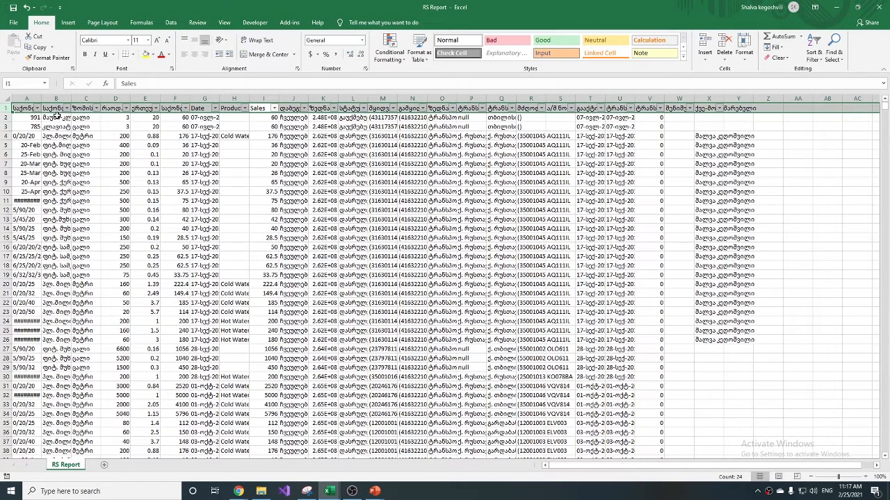
Filter the ზედნადების ტიპი column to exclude დისტრიბუცია and შიდა გადაზიდვა, and filter Product to the rows that have a category.
left_click(452, 108)
left_click(379, 218)
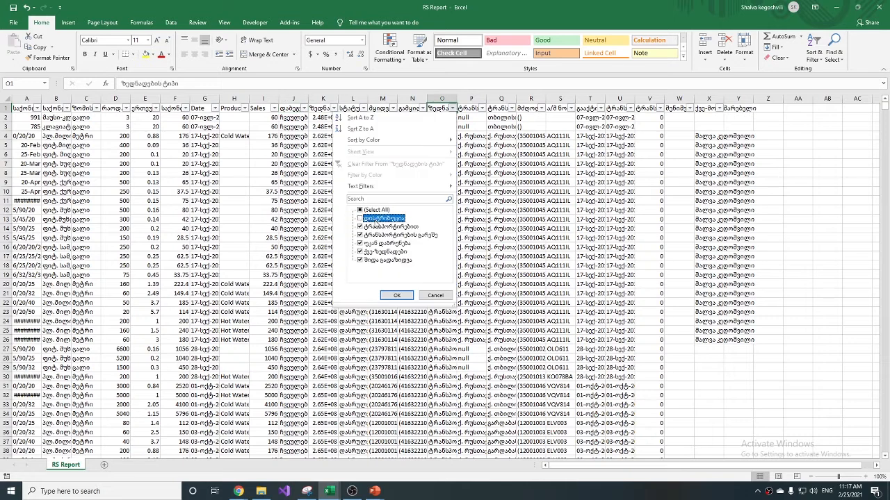
left_click(388, 260)
left_click(397, 295)
left_click(245, 109)
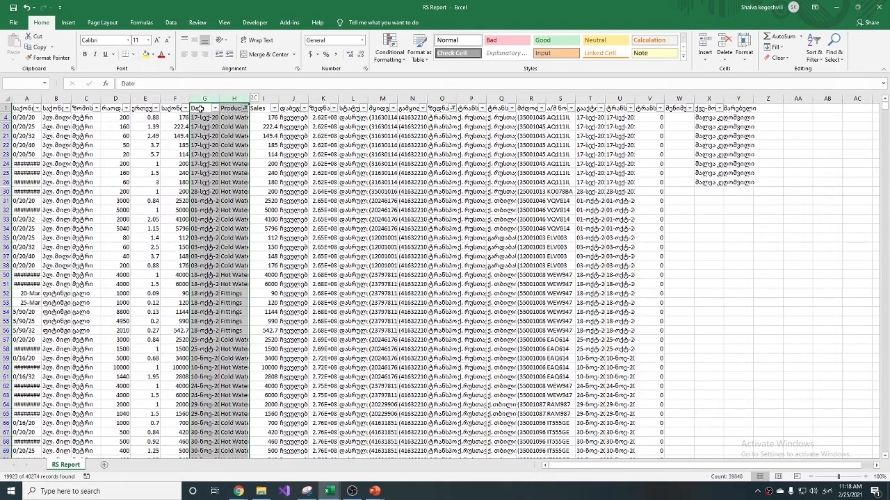
Copy the filtered Date, Product and Sales columns to a new sheet starting at A3, and autofit the Date column.
key("shift+Right")
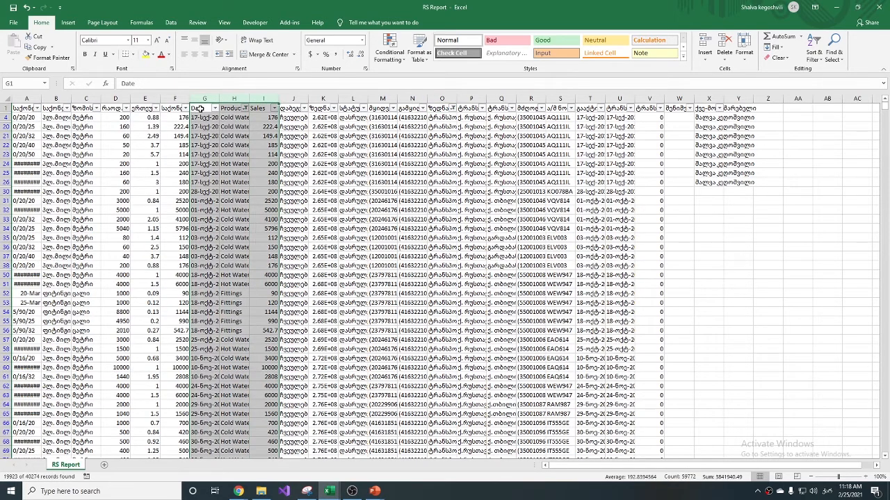
key("ctrl+c")
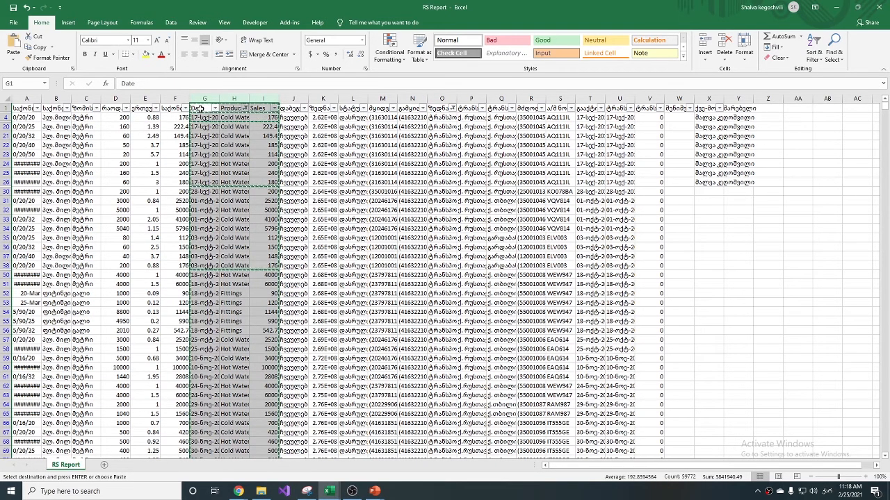
left_click(104, 465)
left_click(32, 127)
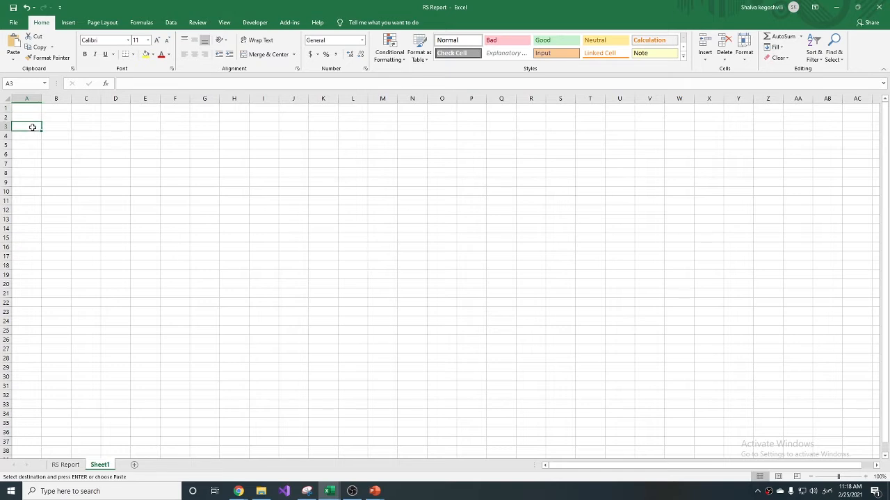
key("ctrl+v")
left_click(43, 203)
left_click(27, 192)
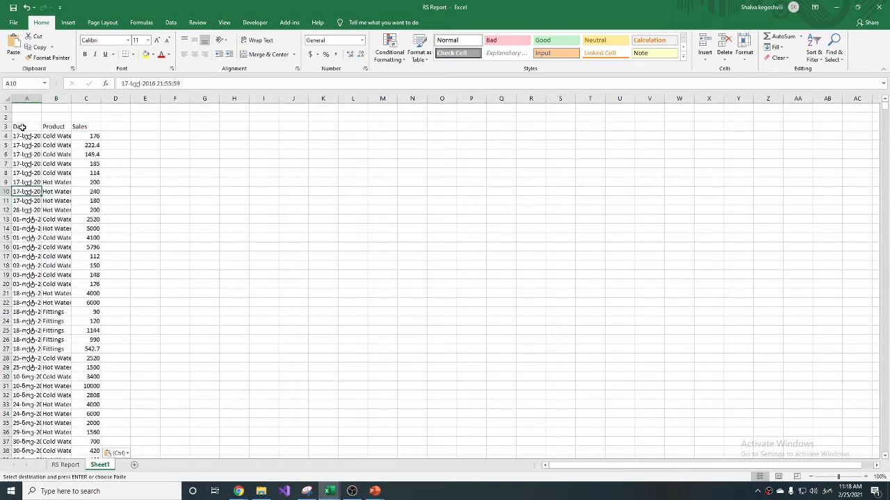
double_click(40, 98)
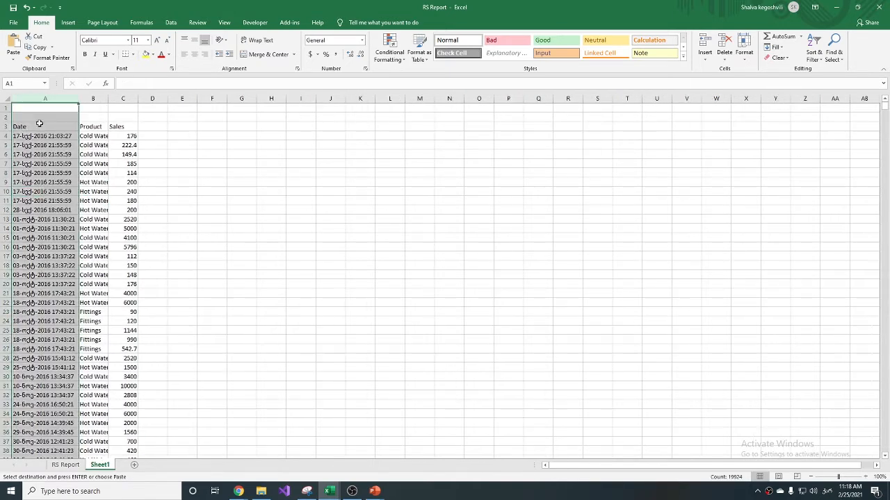
Copy all dates from A4 downward into column F, starting at F4.
left_click(34, 136)
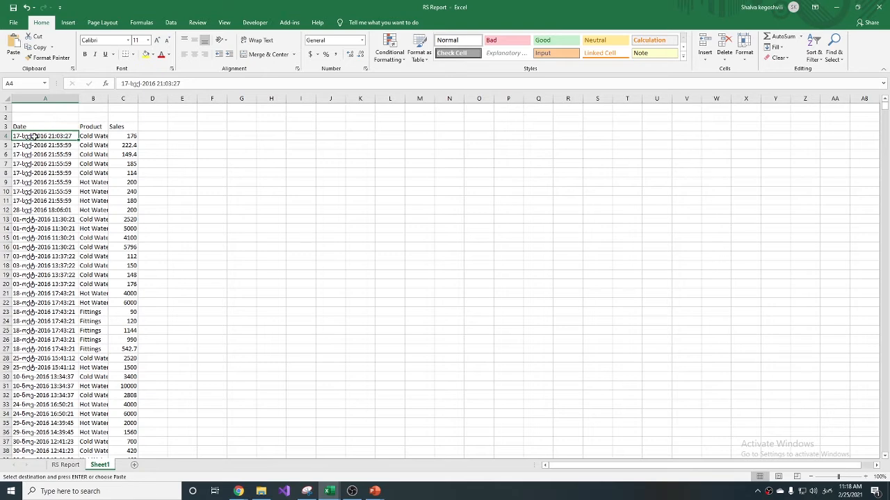
key("ctrl+shift+Down")
key("ctrl+c")
key("Right")
key("Right")
key("Right")
key("Right")
key("Right")
key("Return")
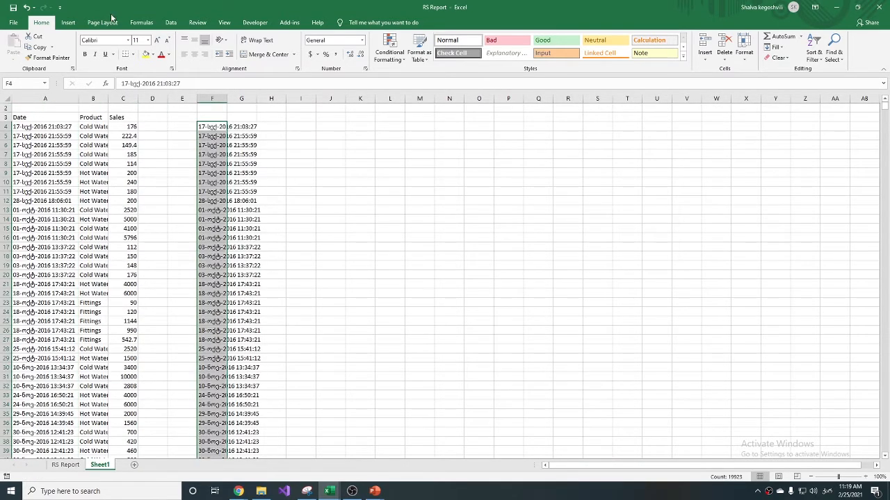
Split the copied dates in column F into day, month, year and time columns with fixed-width Text to Columns.
left_click(171, 22)
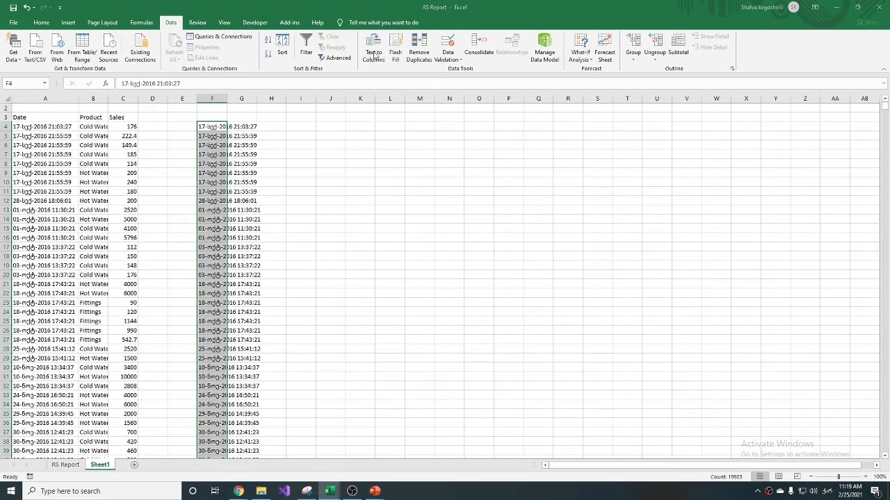
left_click(374, 55)
left_click(409, 195)
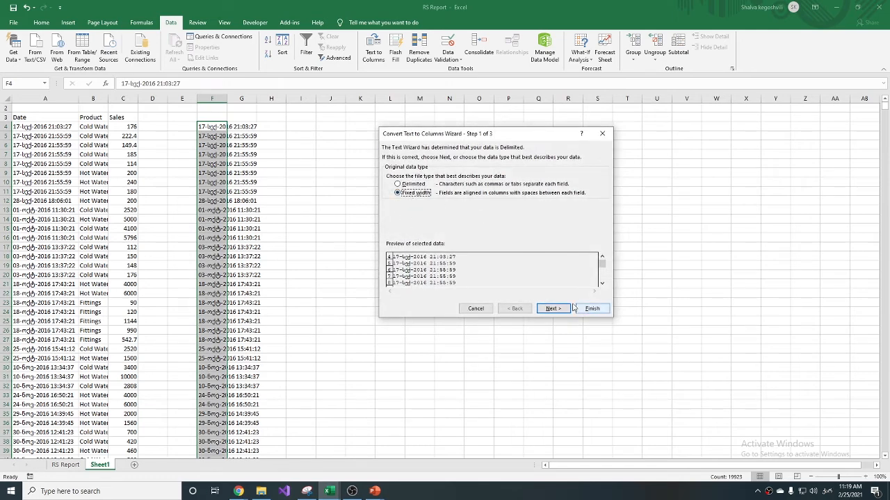
left_click(560, 308)
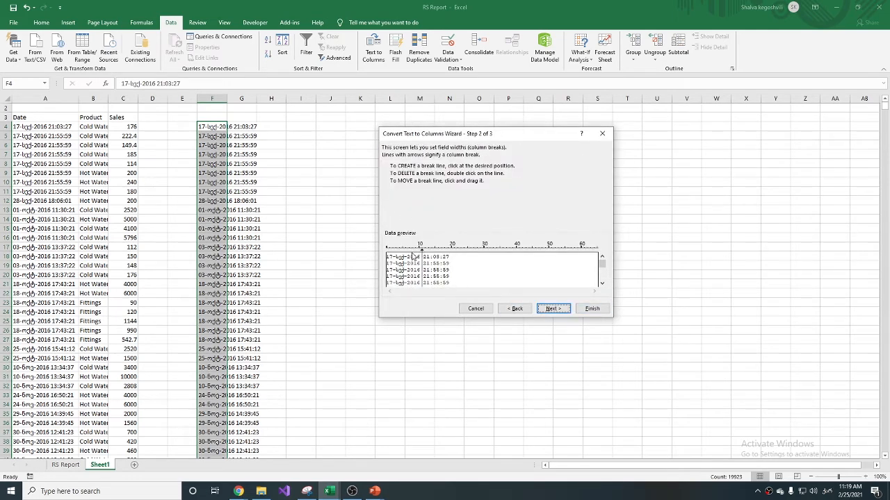
left_click(595, 309)
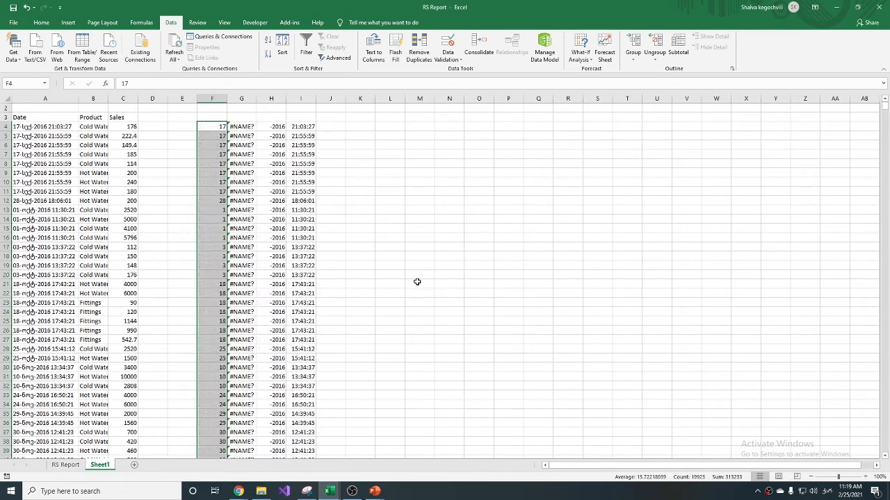
Replace all occurrences of the month abbreviation "იან" with 01 in column G.
left_click(240, 127)
key("ctrl+space")
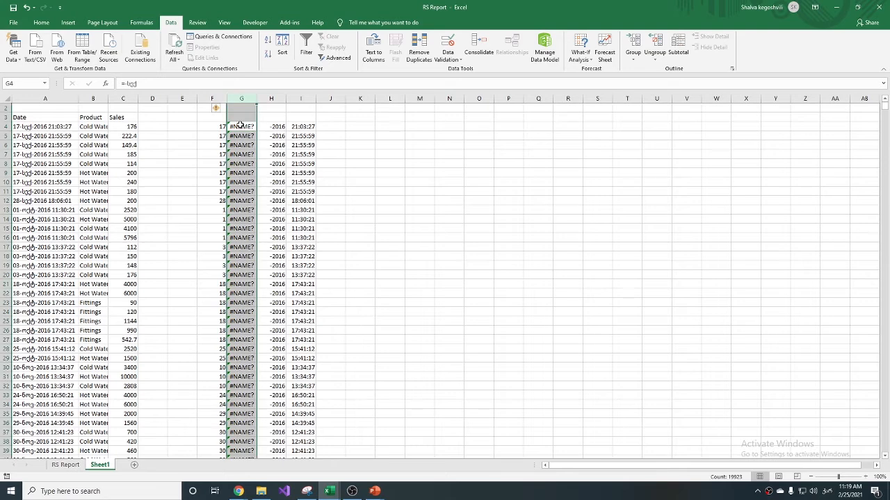
key("ctrl+h")
left_click(446, 251)
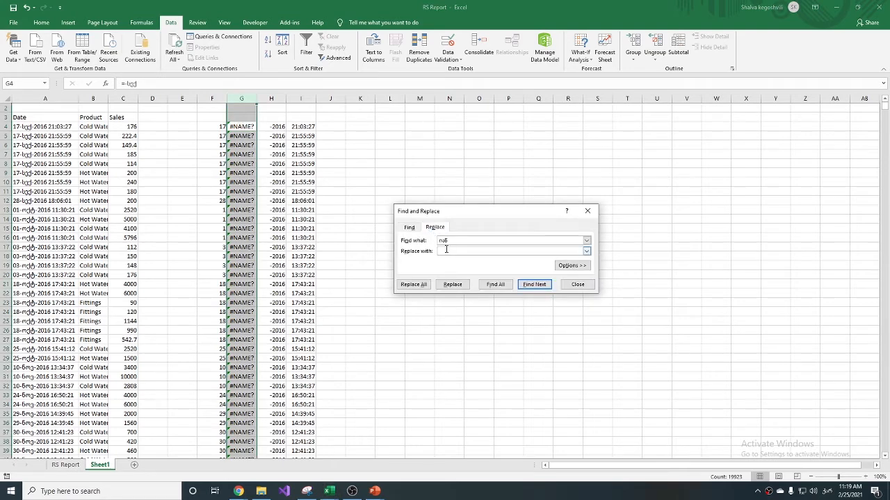
type("01")
left_click(414, 285)
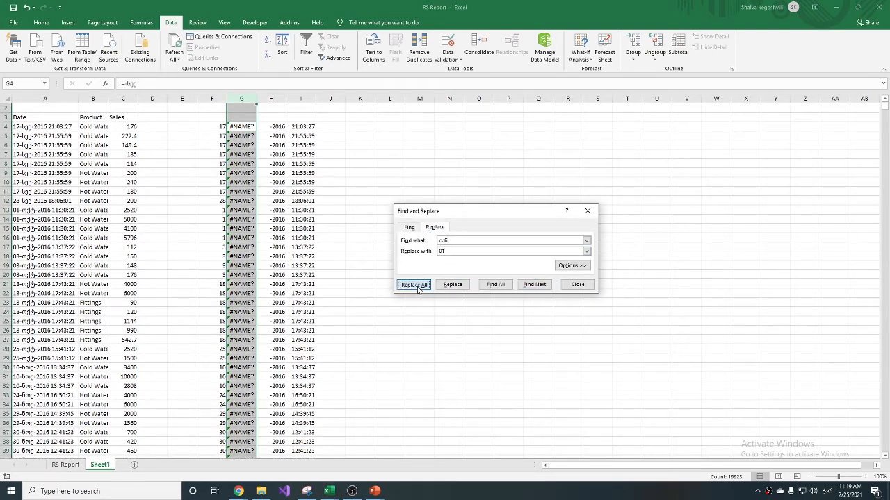
left_click(450, 273)
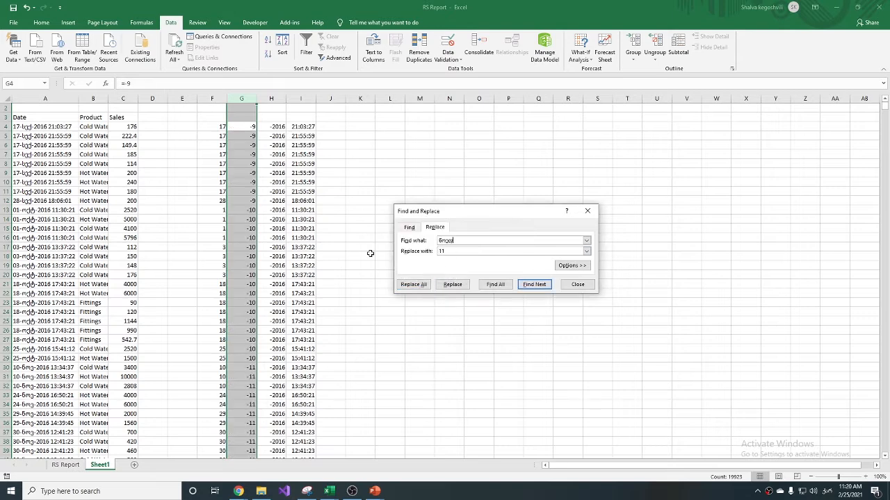
Replace all occurrences of the month abbreviation "დეკ" with 12 in column G and close Find and Replace.
key("BackSpace")
key("BackSpace")
key("BackSpace")
type("ნოე")
key("Tab")
type("12")
left_click(413, 284)
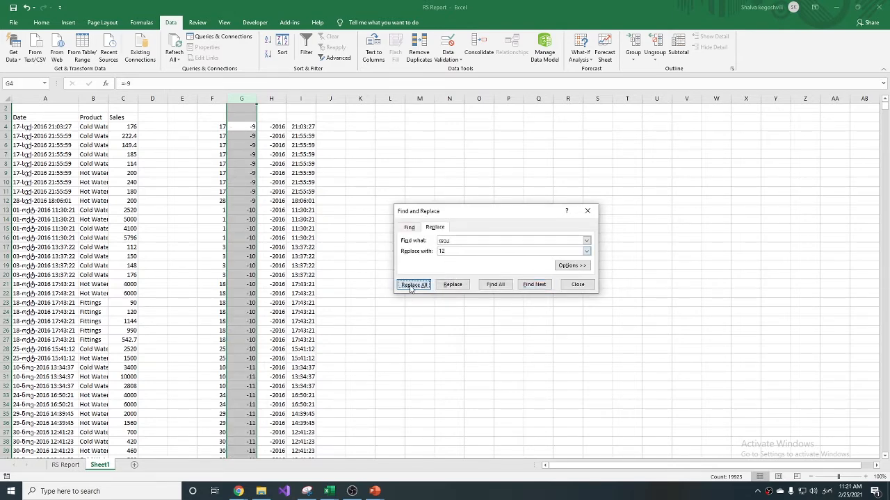
left_click(449, 274)
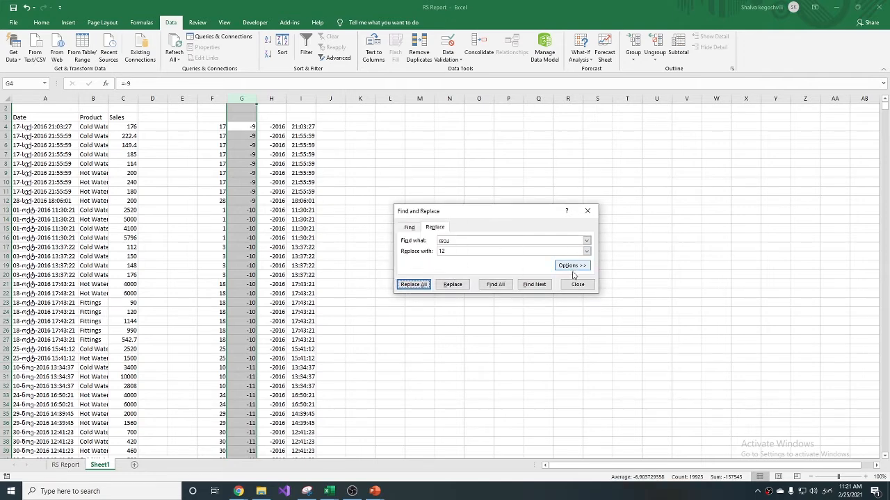
left_click(587, 210)
Enter the formula =DATE(-H4,-G4,F4) in cell K4 to build a date from the split parts.
left_click(357, 126)
type("=da")
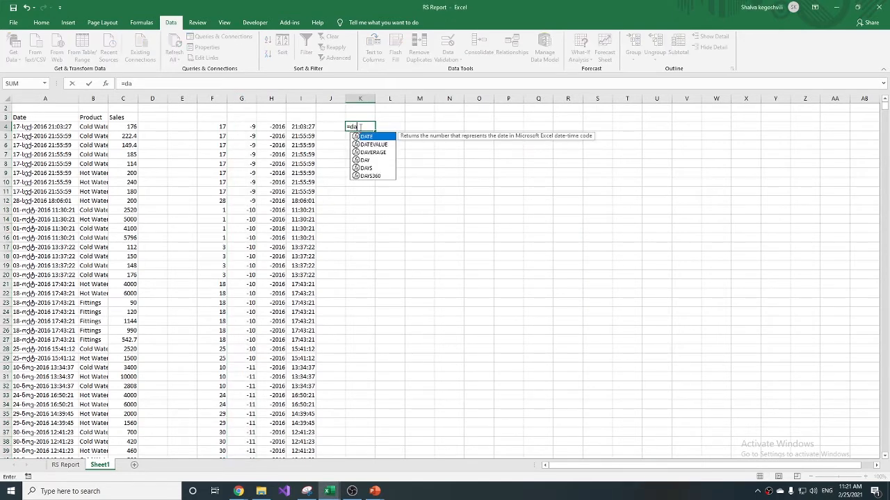
type("te(-")
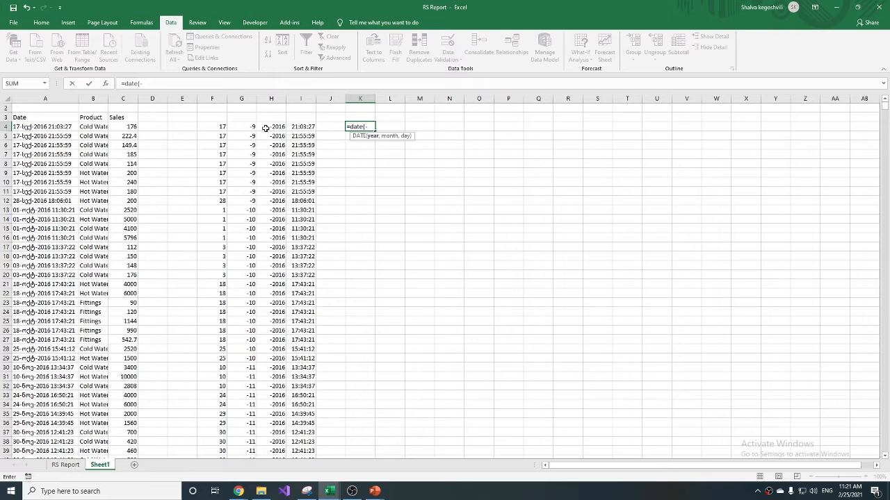
left_click(265, 128)
type(",-")
left_click(250, 128)
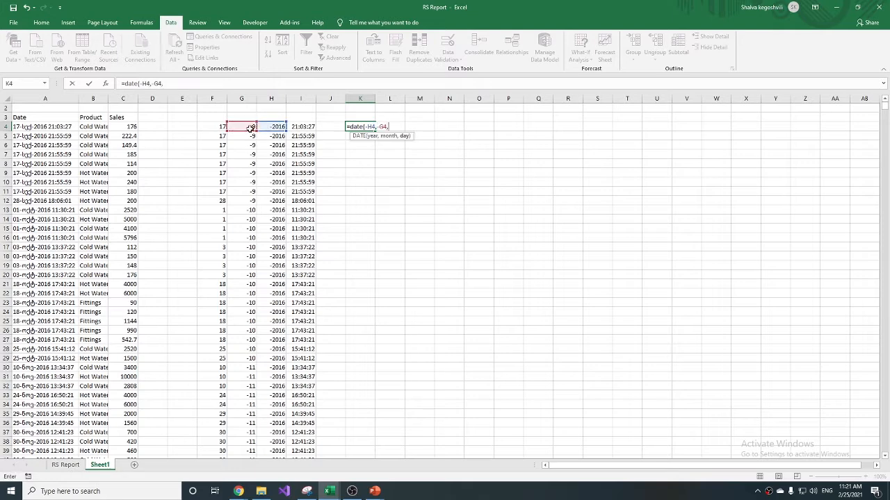
type(",")
left_click(220, 129)
type(")")
key("ctrl+Return")
Copy the DATE formula from K4 down column K to the last data row, 19926.
key("ctrl+c")
key("ctrl+Left")
key("ctrl+Down")
key("Right")
key("Right")
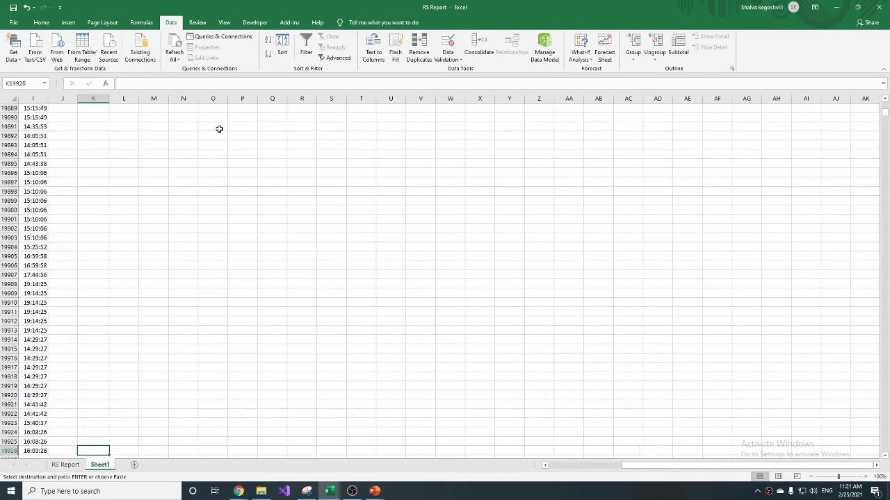
key("ctrl+shift+Up")
key("ctrl+v")
key("Escape")
key("Return")
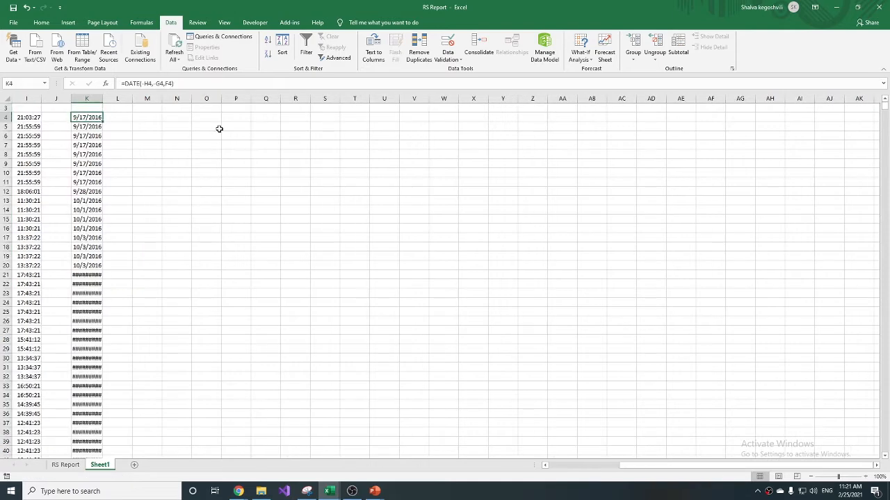
Format the dates in column K with the Number category.
key("ctrl+1")
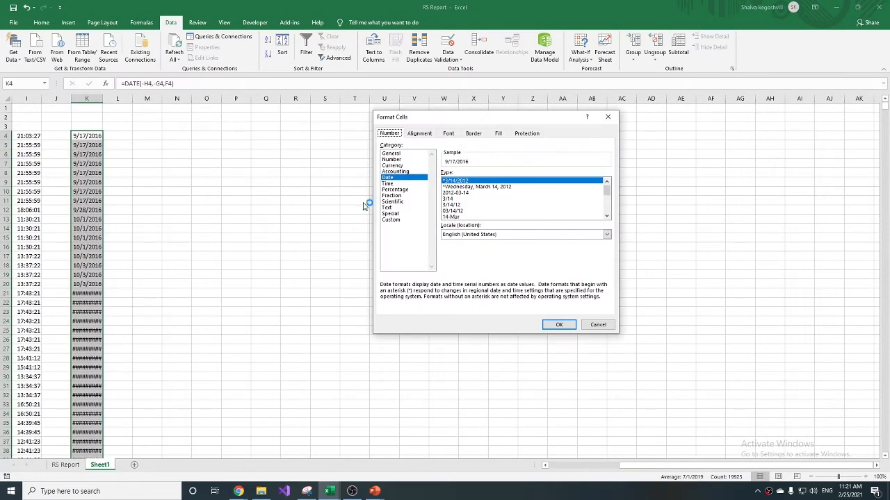
left_click(393, 163)
key("Return")
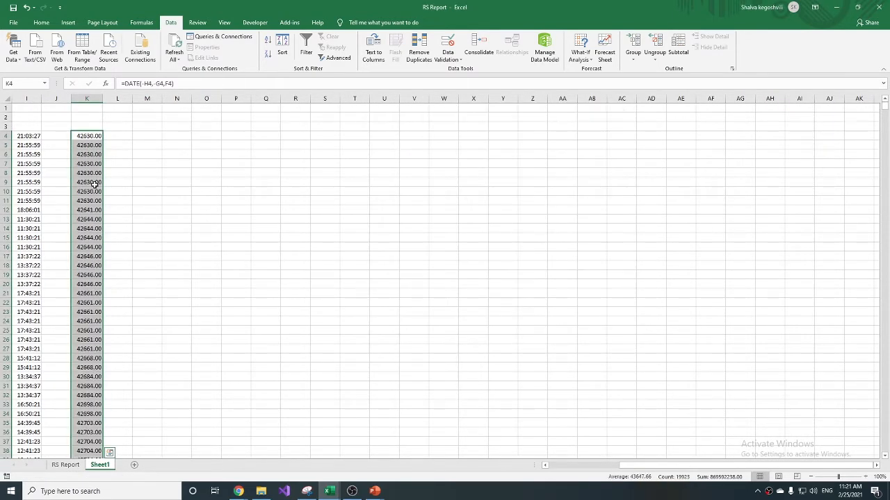
Copy the date serial numbers from column K and paste them as values over the text dates in column A.
key("ctrl+c")
key("ctrl+Left")
key("ctrl+Left")
key("ctrl+Left")
key("ctrl+Left")
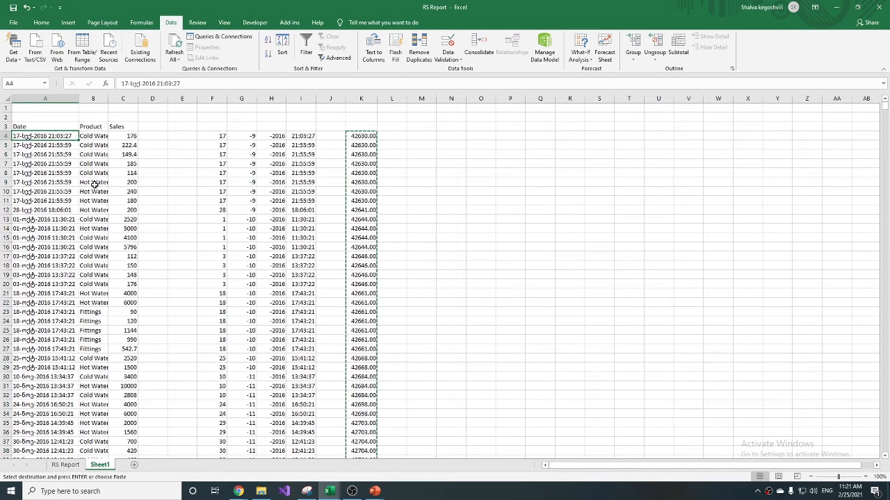
key("ctrl+shift+Down")
key("ctrl+alt+v")
key("v")
key("Return")
Format the column A values as dates using the 2012-03-14 type.
key("ctrl+1")
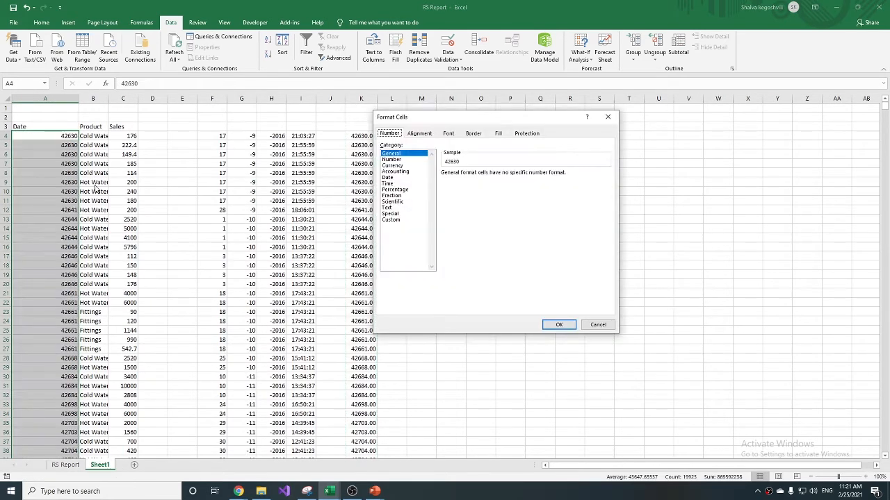
left_click(387, 178)
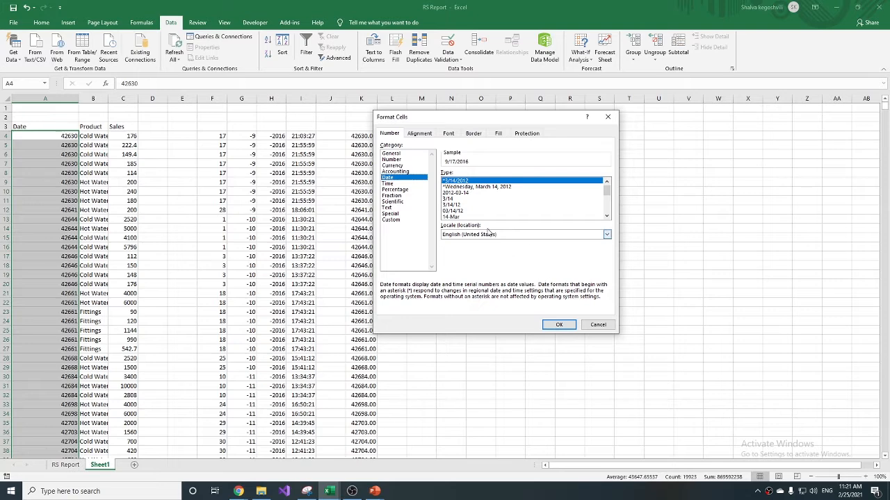
double_click(464, 193)
Clear the helper data in columns F to K from row 4 down to the last data row, 19926.
left_click(227, 135)
key("ctrl+shift+Down")
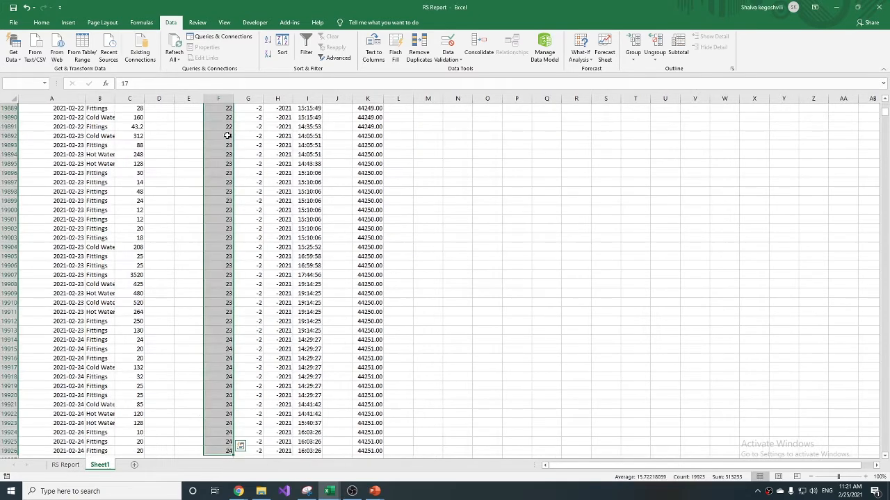
key("shift+Right")
key("shift+Right")
key("shift+Right")
key("shift+Right")
key("shift+Right")
key("Delete")
Autofit the width of the Date column, column A, to its dates.
key("ctrl+Left")
key("ctrl+Left")
key("alt+o")
key("c")
key("a")
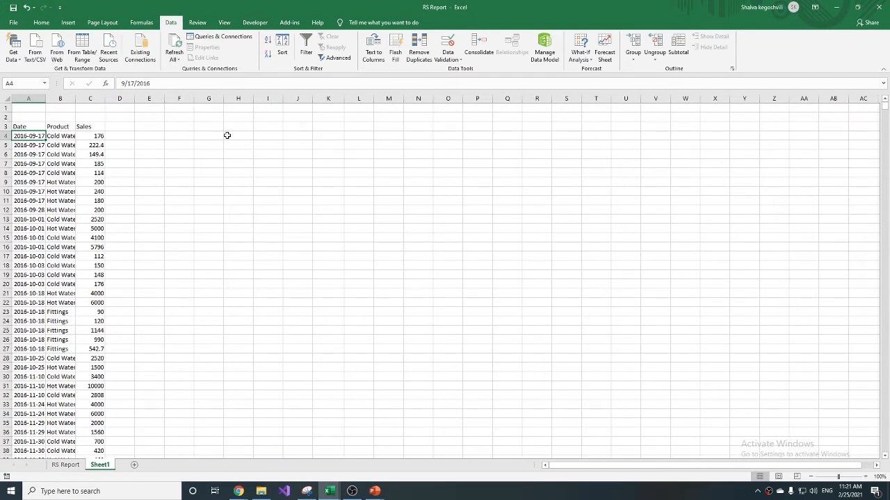
Convert the range A3:C19926 into a table with headers and load it into the Power Query Editor.
key("ctrl+t")
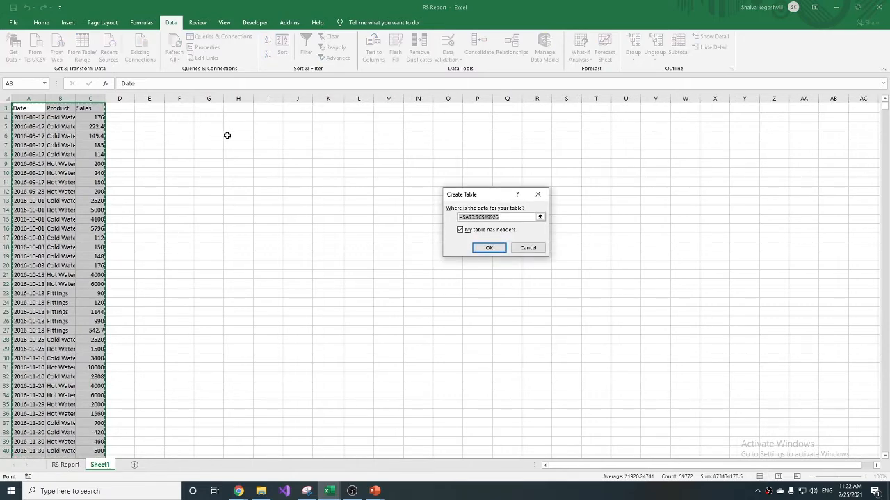
key("Return")
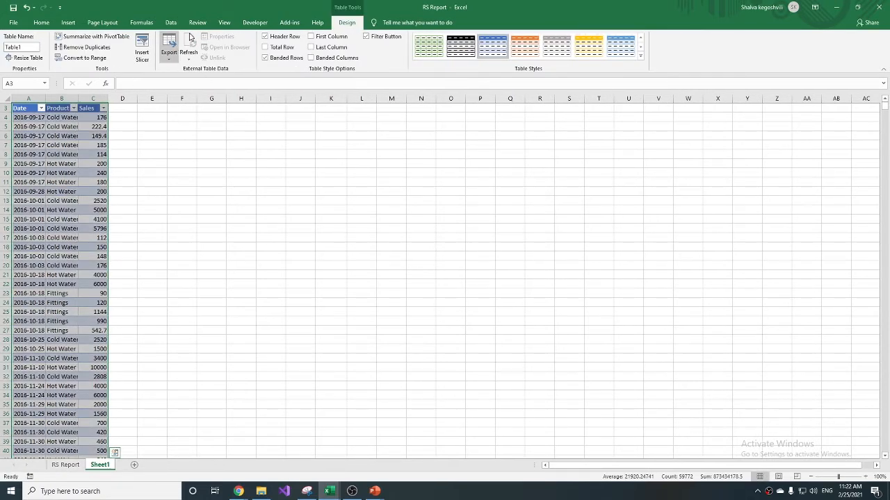
left_click(170, 23)
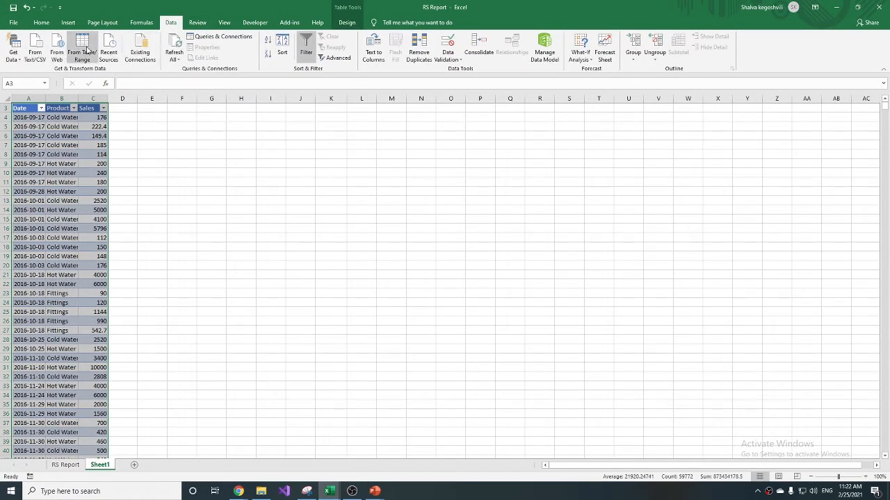
left_click(87, 51)
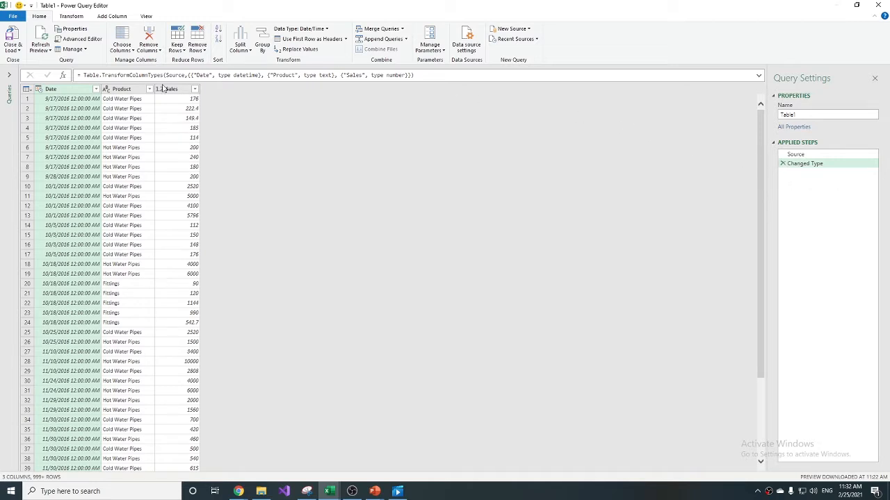
Replace the Changed Type step's formula with = List.Distinct(Source[Product]) to list the unique products.
left_click_drag(80, 75, 618, 81)
key("BackSpace")
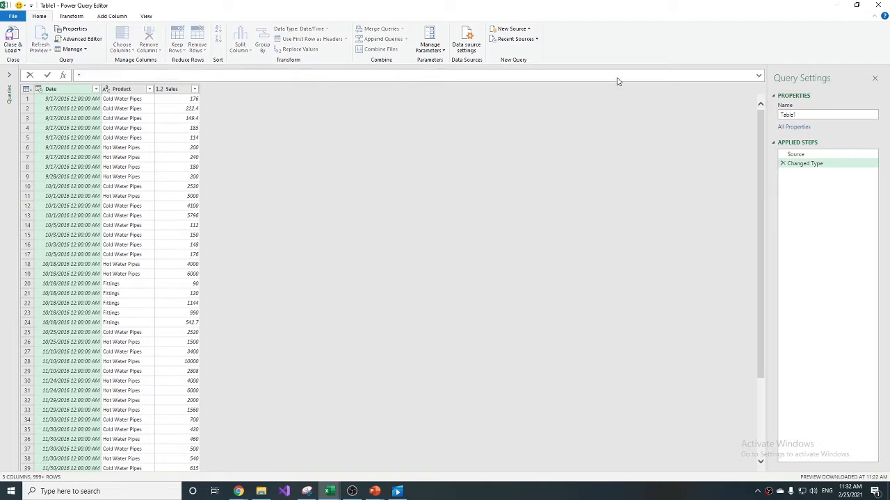
type("List.Distinct(Source[P")
type("roduct])")
key("Return")
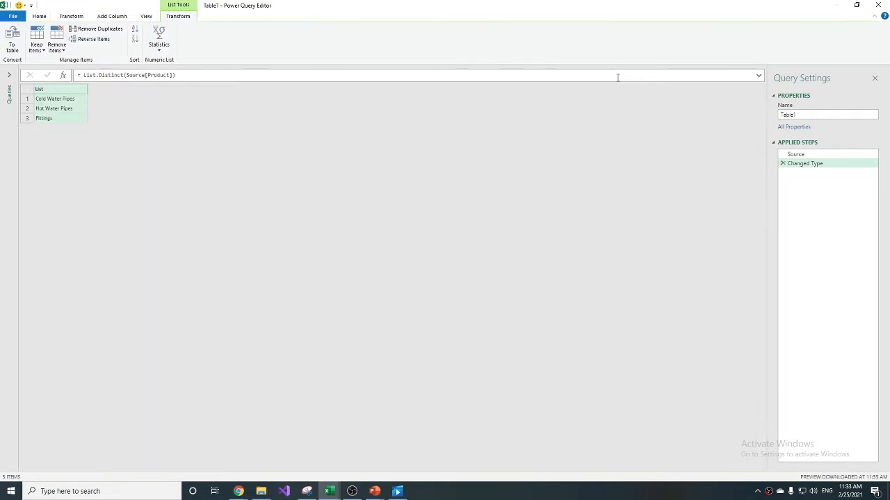
Rename the applied step holding the unique product list as Productnames.
right_click(815, 165)
left_click(831, 186)
type("Productn")
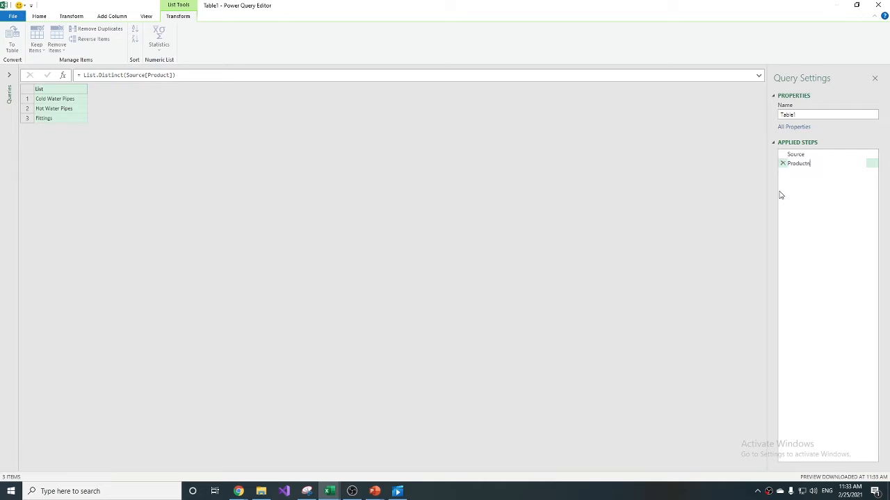
type("ames")
key("Return")
Add a new query step after Productnames with the formula = List.Min(Source[Date]).
left_click(62, 75)
double_click(115, 77)
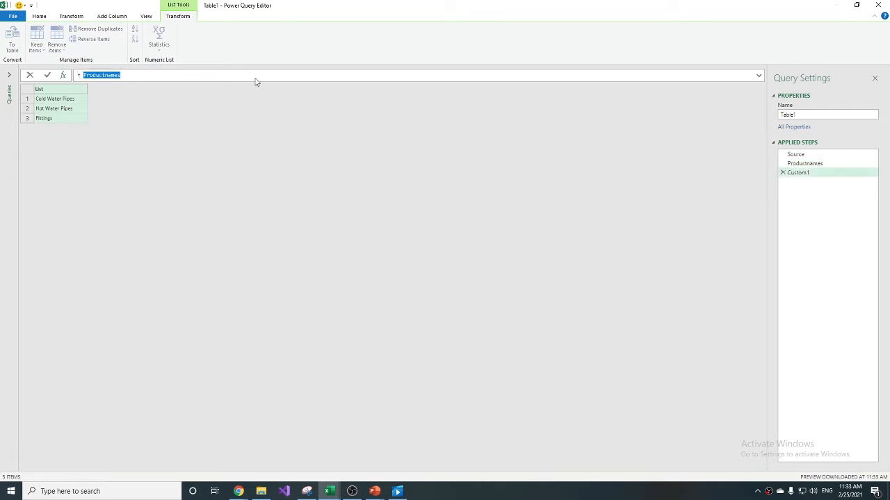
key("BackSpace")
type("list")
key("BackSpace")
key("BackSpace")
key("BackSpace")
key("BackSpace")
type("List.Min(Source[Date])")
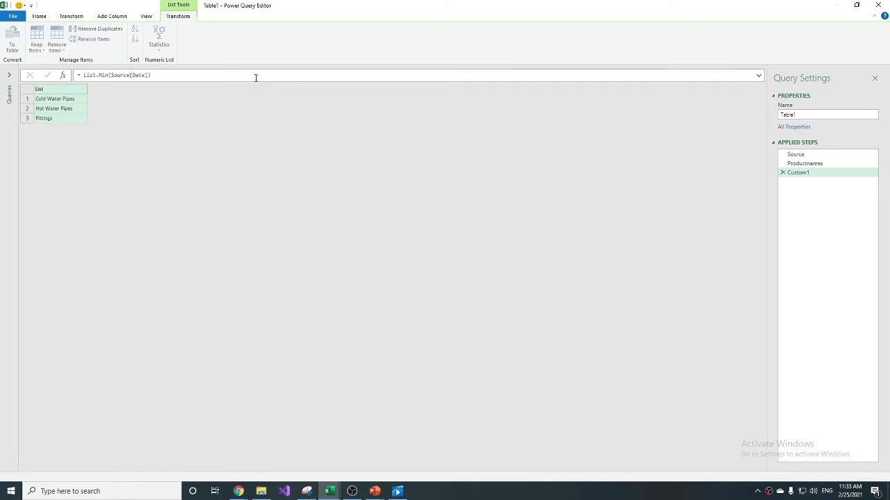
key("Return")
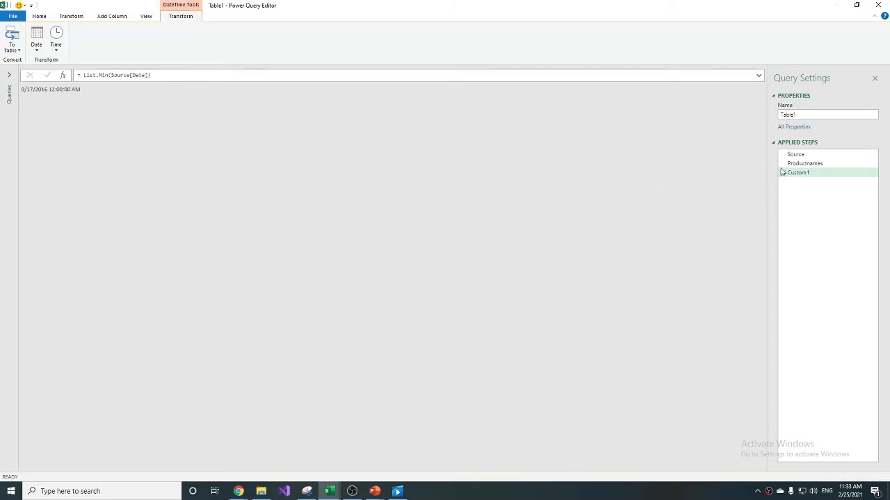
Rename the earliest-date step as MinDate.
right_click(806, 173)
left_click(830, 193)
type("MinDate")
key("Return")
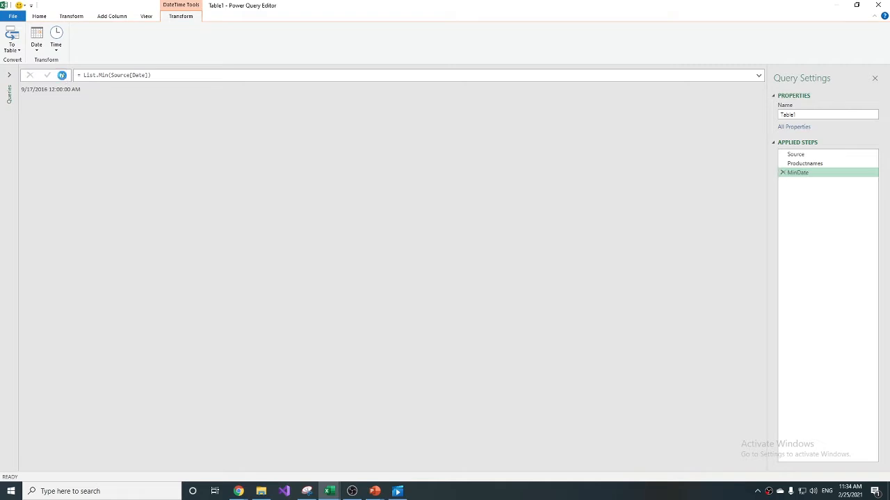
Add a query step with the formula = List.Max(Source[Date]) and rename it MaxDate.
left_click(63, 75)
left_click_drag(84, 76, 169, 78)
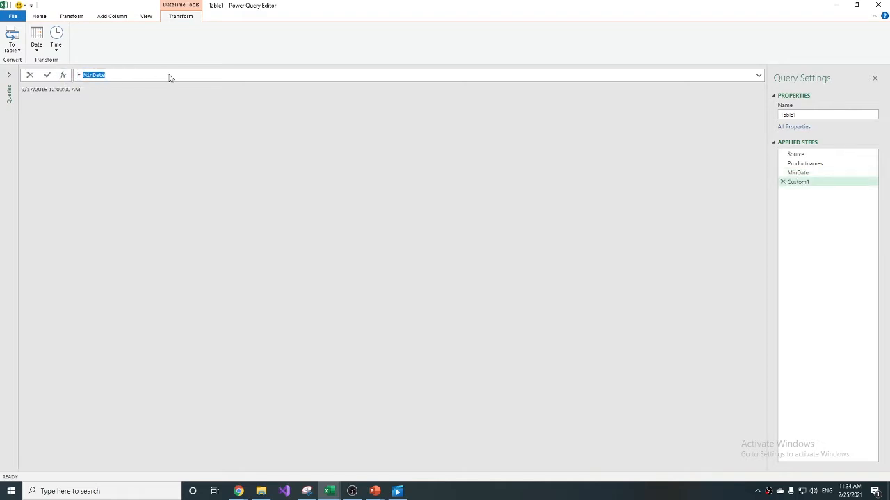
key("BackSpace")
type("List.Max(Source[Date")
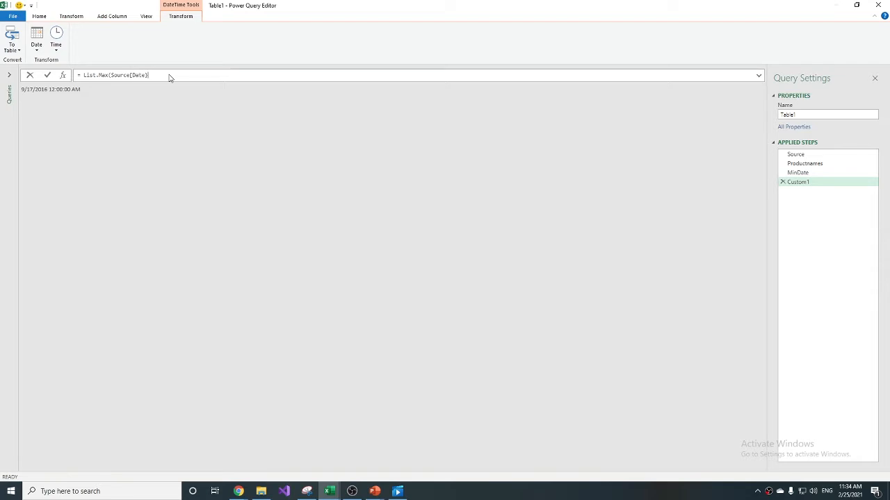
type("])")
key("Return")
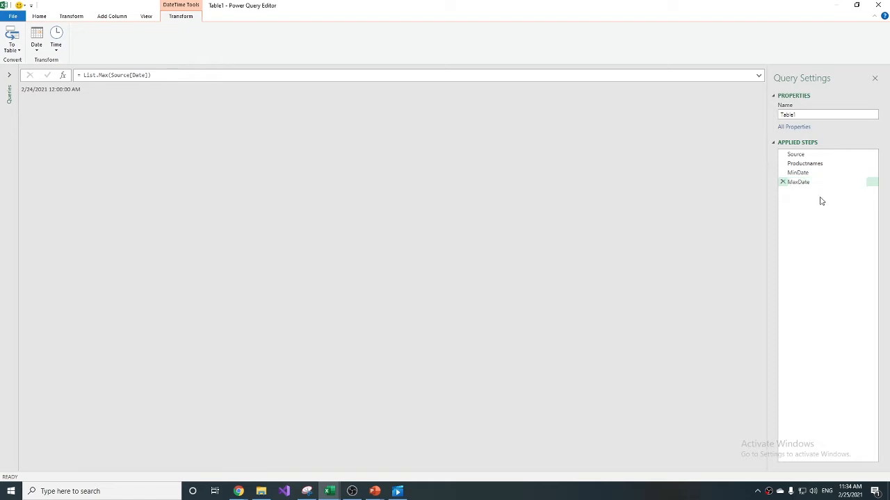
key("Return")
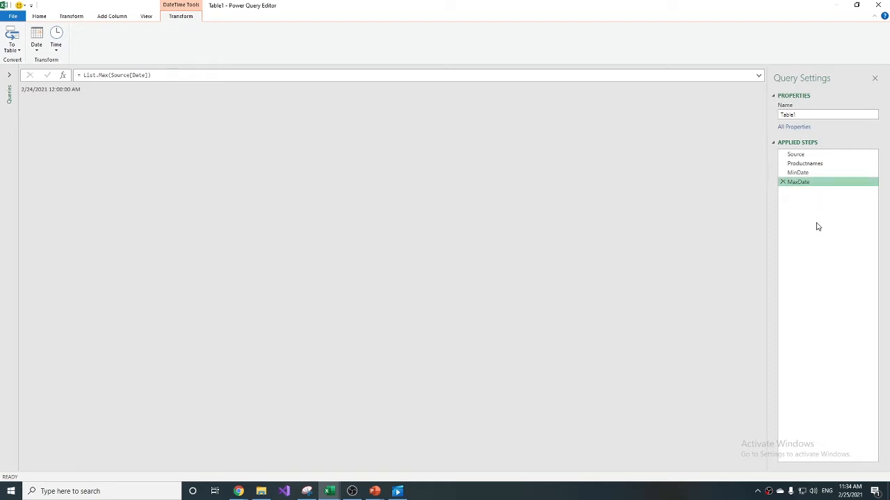
Add a query step with the formula = Number.From(MaxDate-MinDate)+1 and name it NumbDays.
right_click(801, 181)
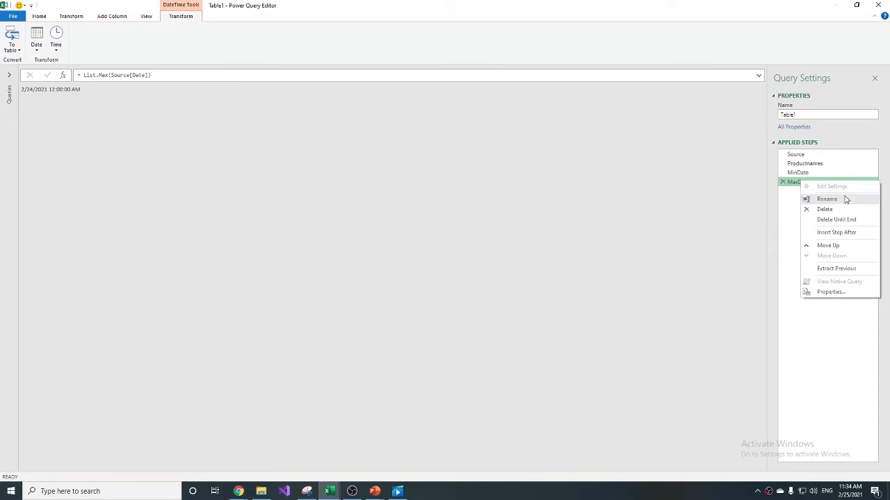
left_click(63, 75)
left_click(63, 75)
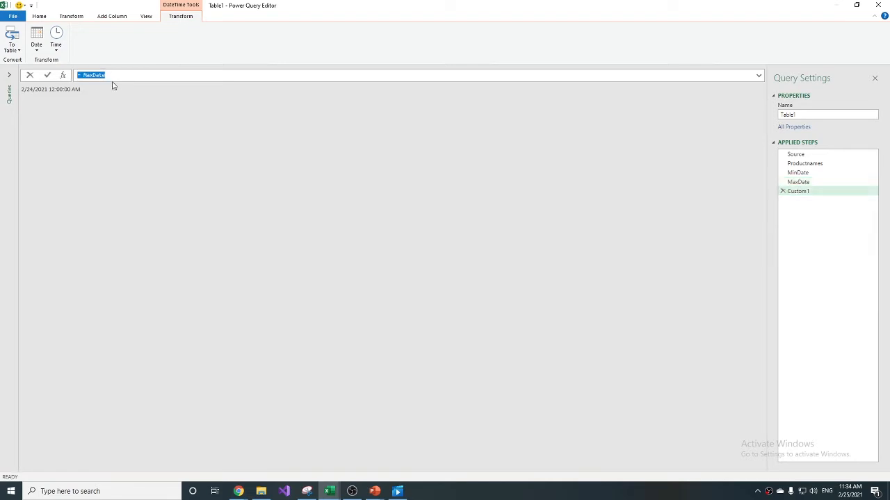
left_click(86, 75)
left_click_drag(84, 75, 189, 80)
key("BackSpace")
type("Number.From(MaxDa")
type("te-MinDate)+1")
key("Return")
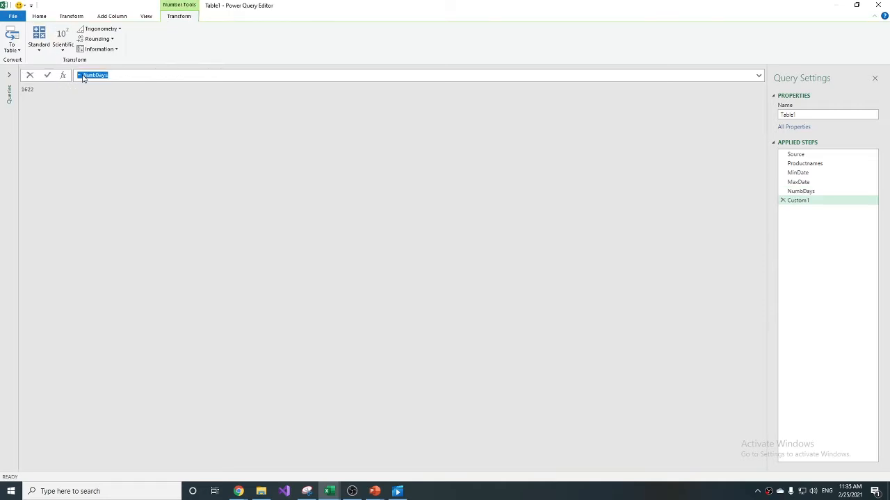
Enter the formula = List.Dates(MinDate,NumberDays,#duration(1,0,0,0)) in the new step after NumbDays.
left_click_drag(82, 76, 205, 76)
left_click(206, 78)
key("ctrl+BackSpace")
type("List.Dates(MinDate,NumberDaty")
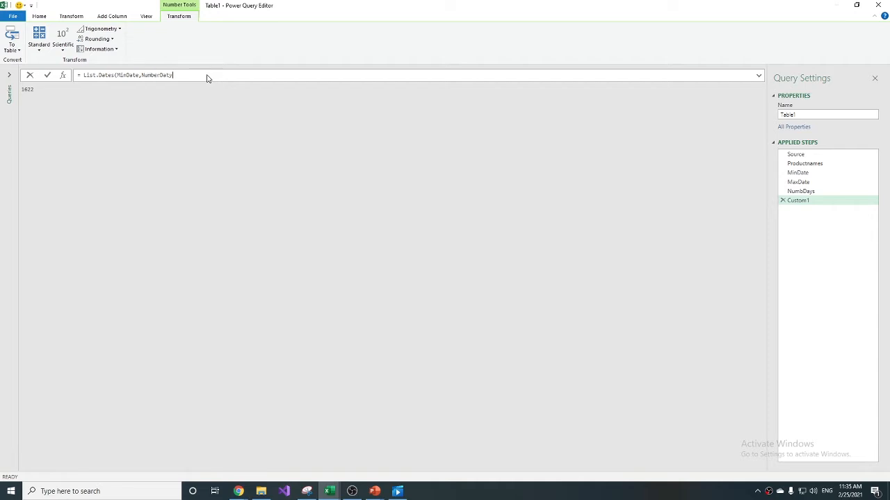
key("BackSpace")
key("BackSpace")
type("ys,#duration(1")
key("Return")
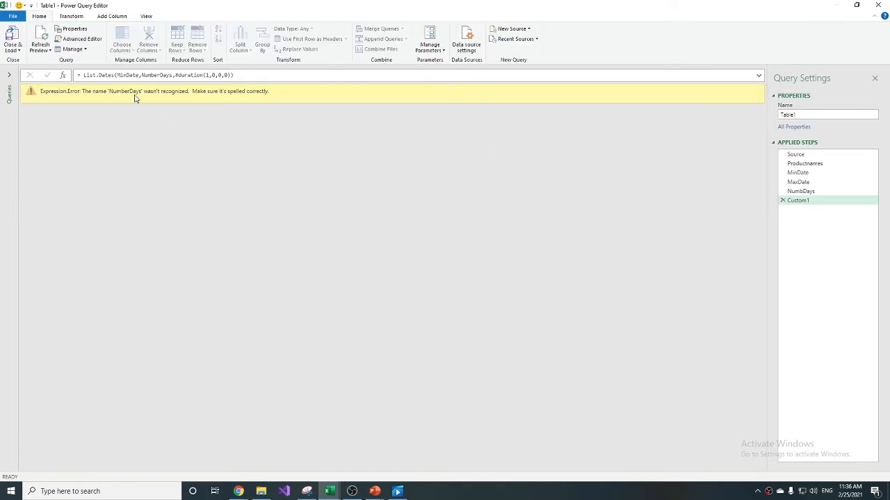
Correct the day-count reference in the List.Dates formula from NumberDays to NumbDays.
left_click(160, 75)
key("BackSpace")
key("BackSpace")
key("Return")
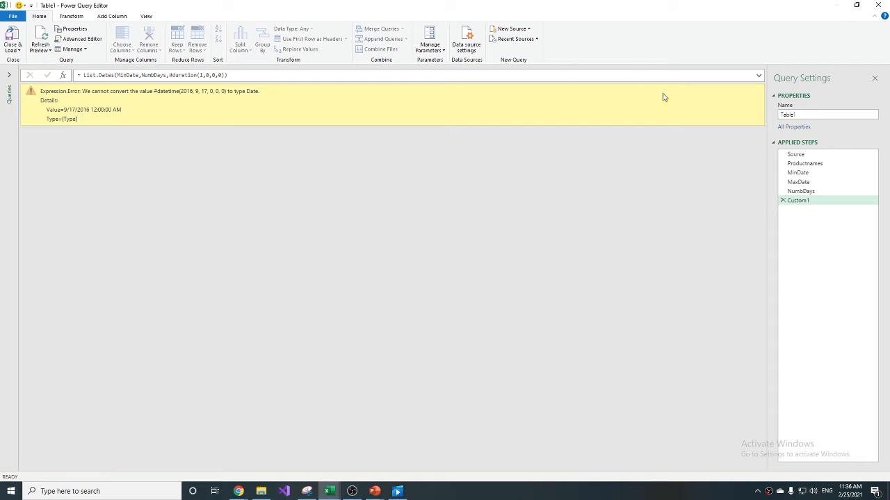
Insert a type change to Date for the Date column after the Source step and return to the Custom1 step.
left_click(825, 157)
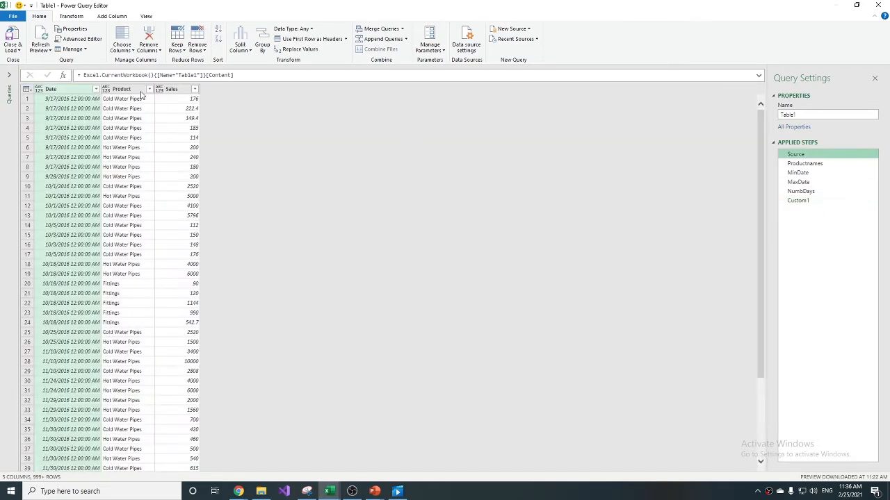
right_click(72, 88)
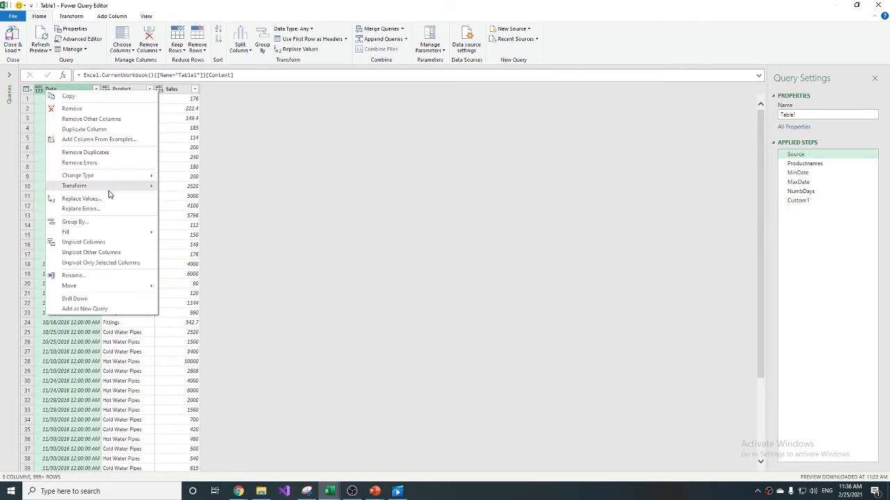
mouse_move(104, 182)
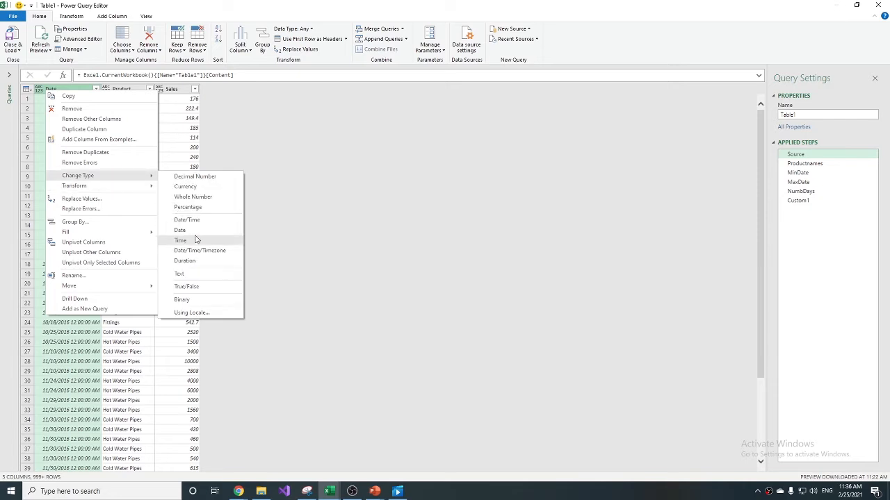
left_click(198, 239)
left_click(797, 211)
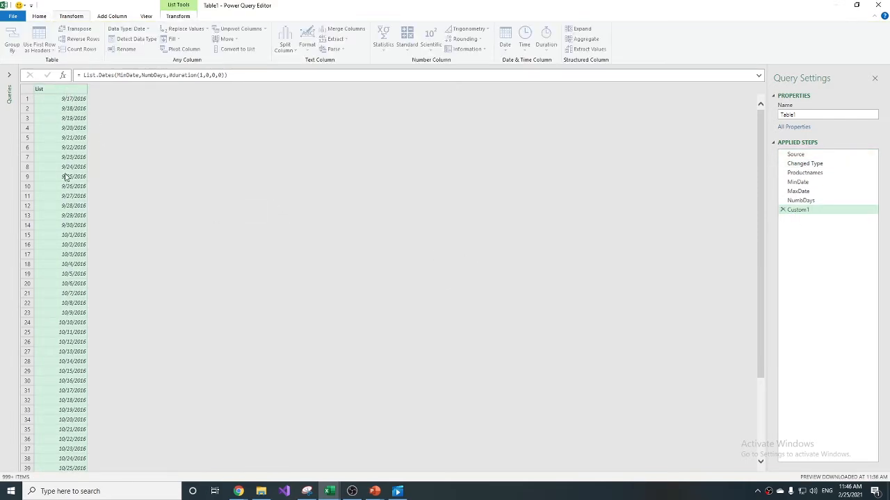
Convert the generated list of dates to a table with the default settings.
left_click(179, 18)
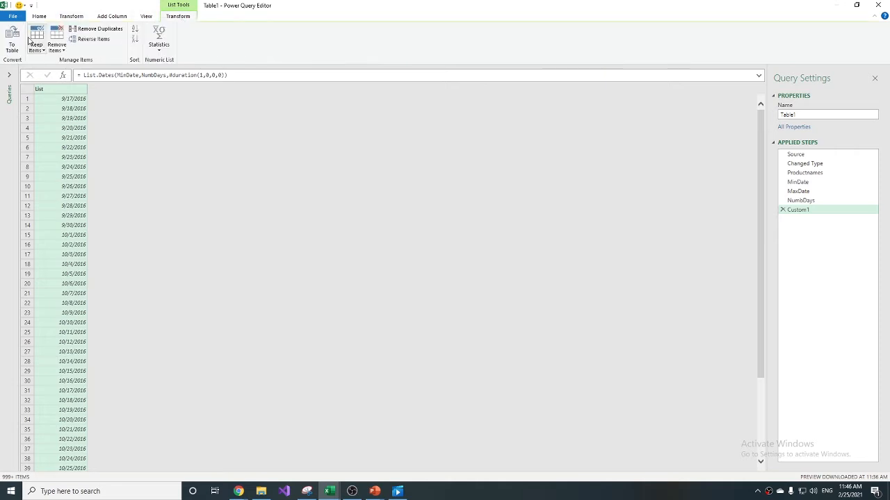
left_click(12, 41)
left_click(541, 283)
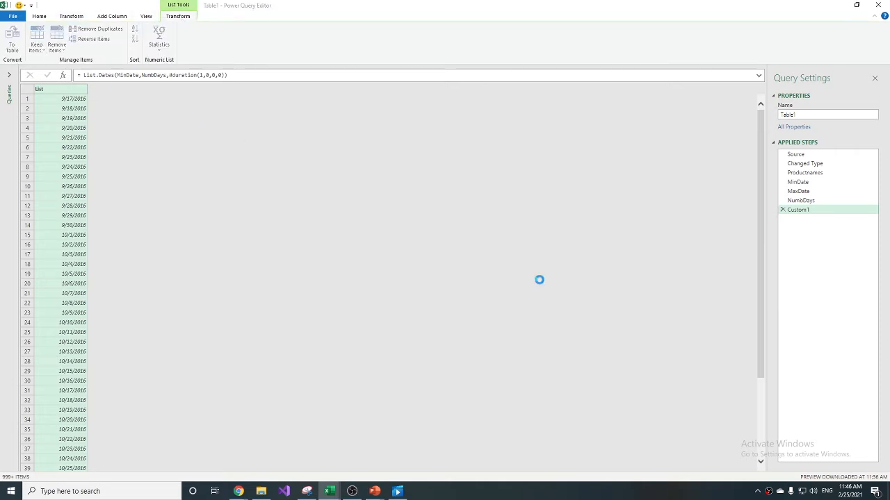
Transform the dates in Column1 to their end of month and remove the duplicate rows.
left_click(63, 18)
left_click(503, 44)
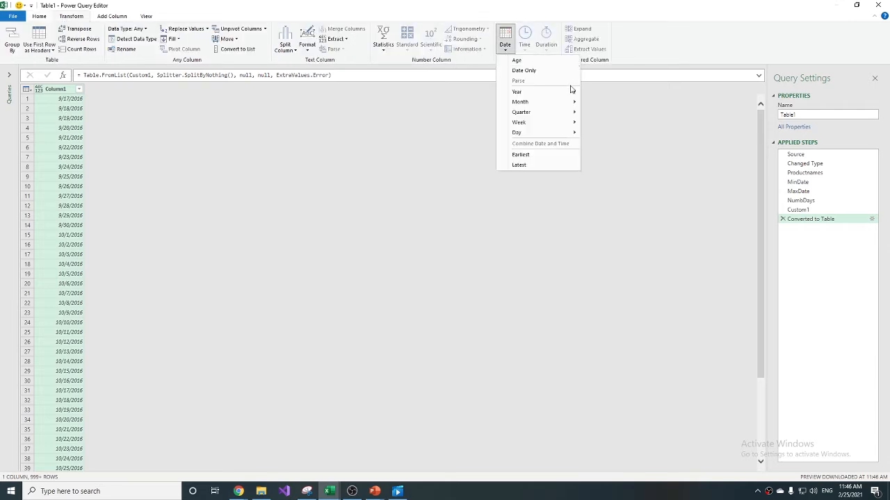
mouse_move(567, 102)
left_click(613, 123)
right_click(54, 89)
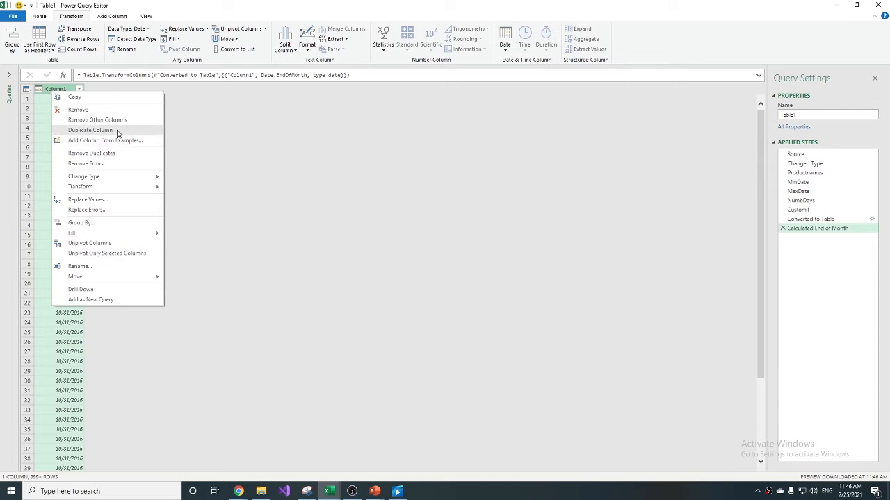
left_click(104, 153)
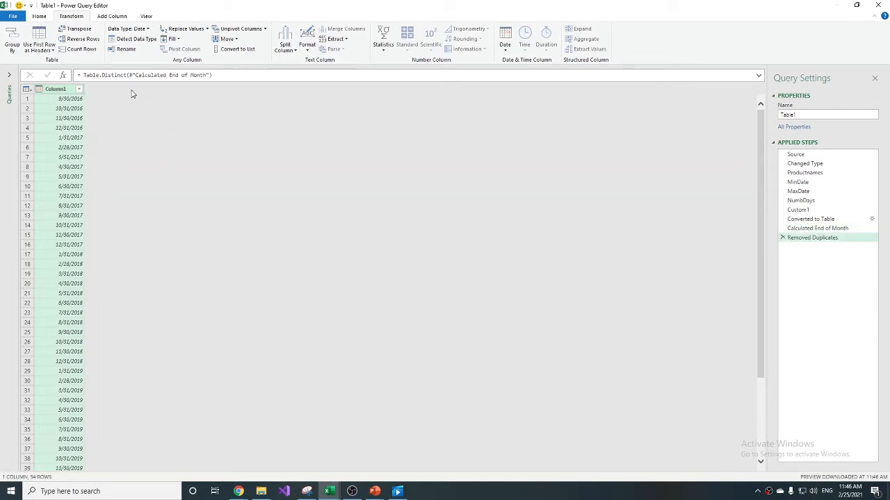
Rename Column1 as EOMONTH.
right_click(61, 89)
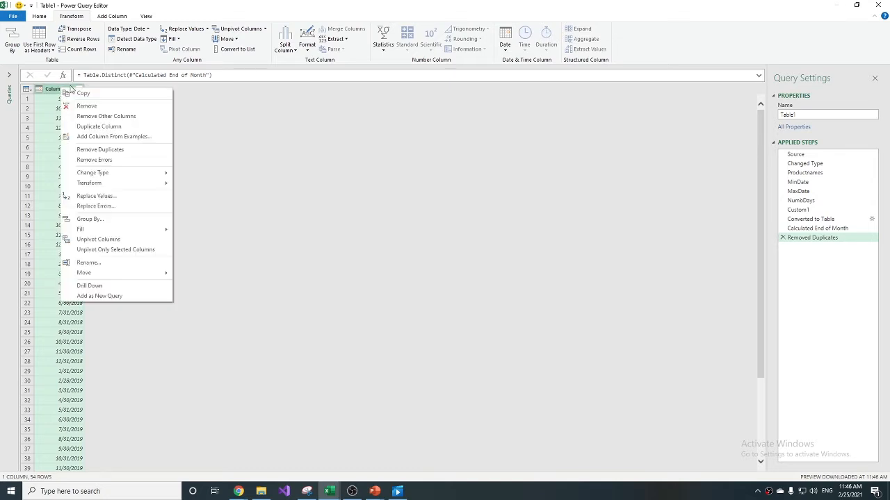
double_click(64, 90)
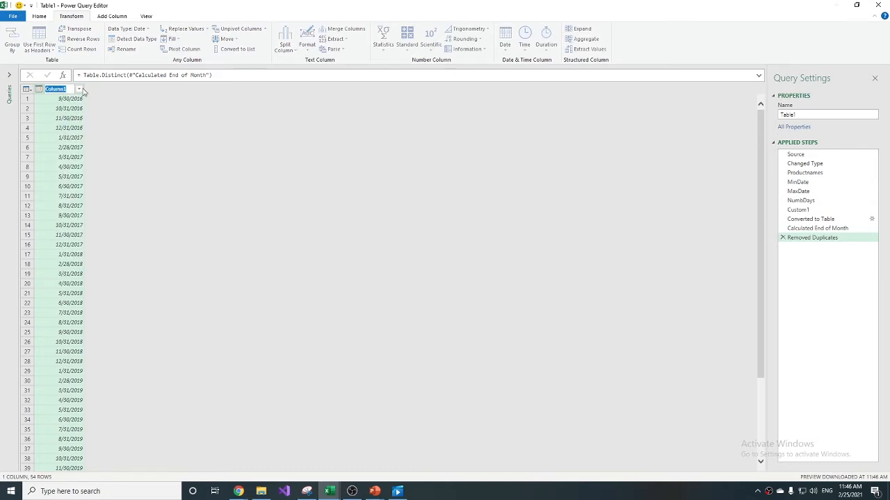
type("EOMONTH")
key("Return")
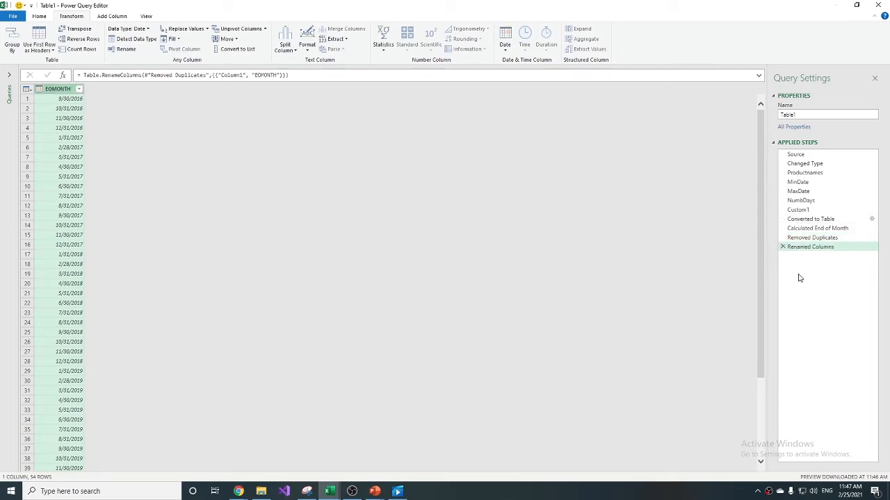
Insert a custom step after Productnames with the formula = List.Buffer(Productnames).
left_click(801, 174)
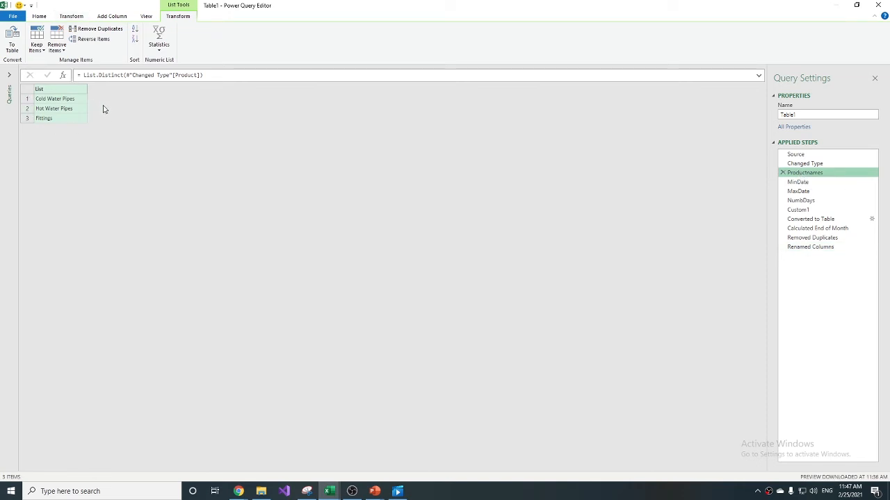
left_click(63, 76)
left_click(488, 263)
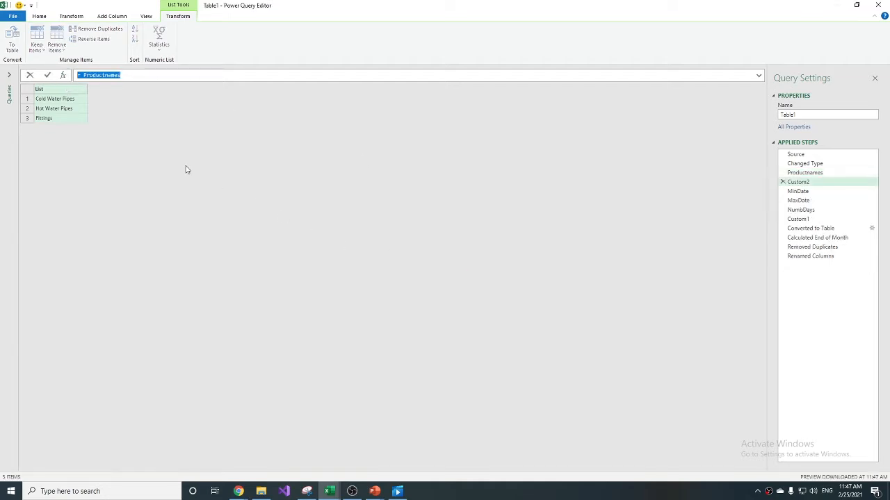
left_click_drag(83, 75, 160, 82)
type("Lise")
type(".Buffer")
type("(Produc")
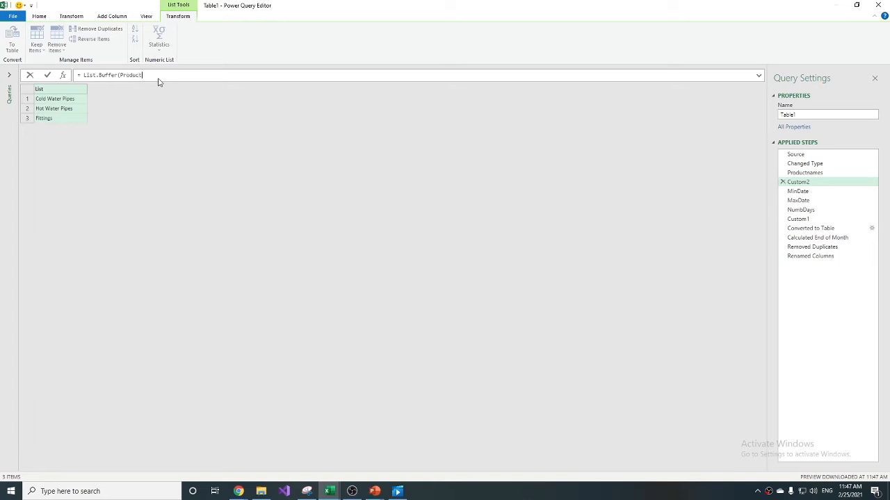
type("tnames)")
Rename the Custom2 step as ListBuffer.
right_click(797, 182)
left_click(806, 205)
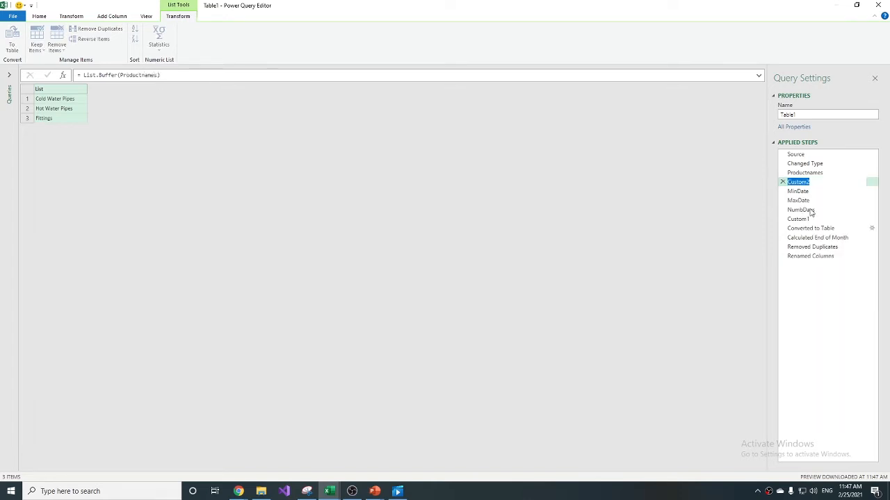
type("ListBuffer")
key("Return")
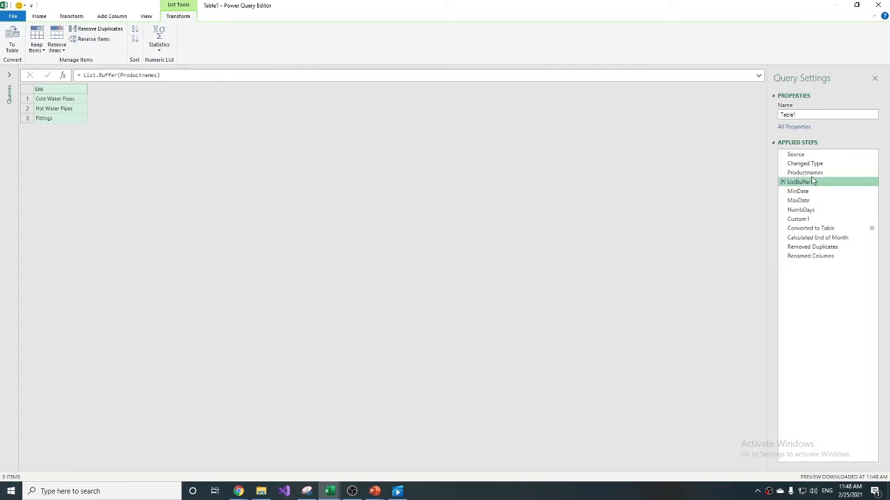
Add a custom column with the formula = ListBuffer after the Renamed Columns step, keeping the default column name.
left_click(810, 256)
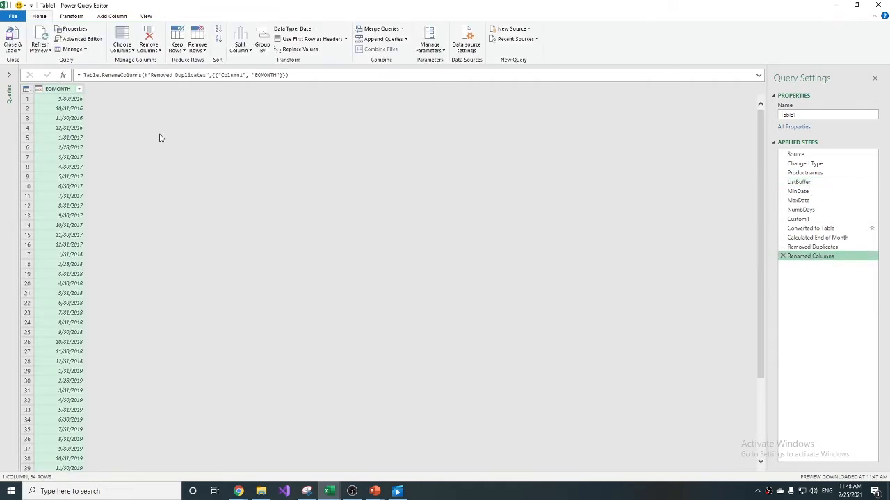
left_click(71, 16)
left_click(113, 17)
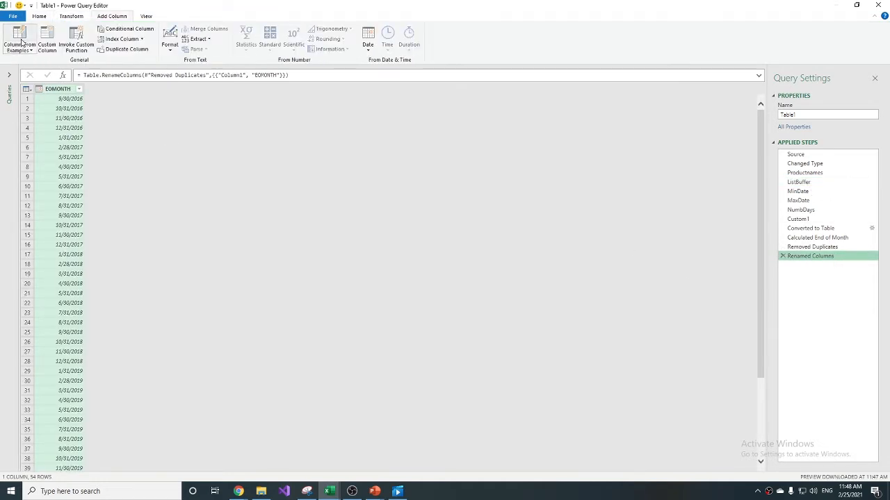
left_click(45, 39)
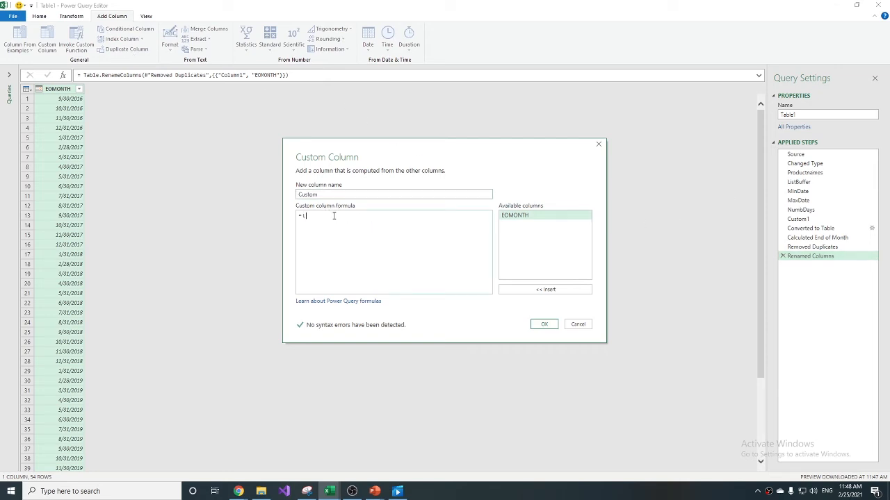
type("ListBuffer")
left_click(543, 324)
Preview the product lists held in several rows of the Custom column.
left_click(99, 102)
left_click(99, 108)
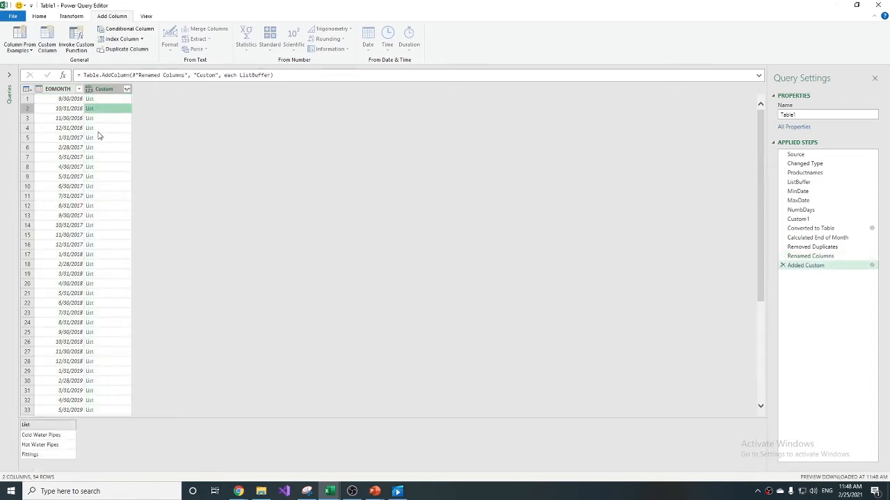
left_click(99, 128)
left_click(100, 157)
left_click(101, 284)
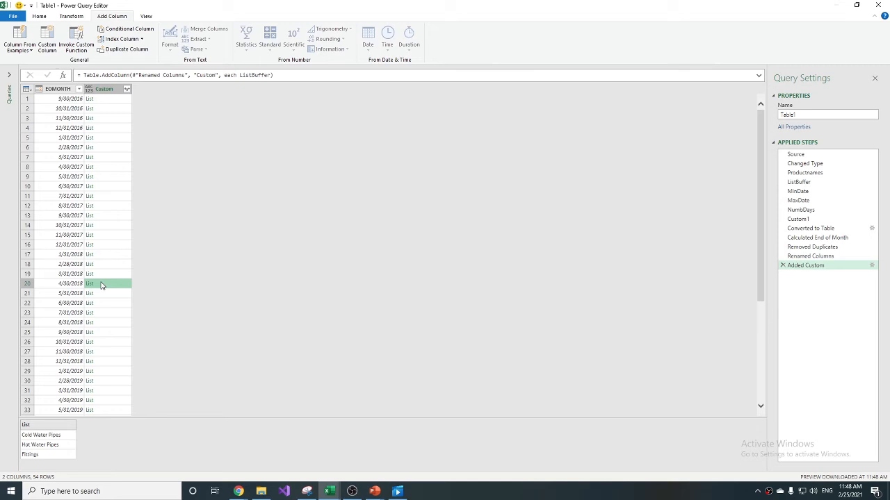
left_click(105, 322)
left_click(110, 362)
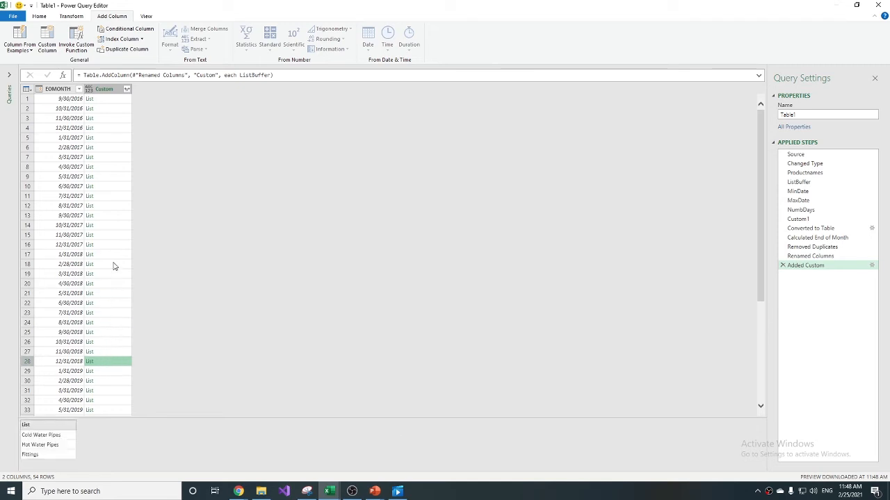
Expand the lists in the Custom column to new rows and rename the column as Product.
left_click(126, 89)
left_click(125, 98)
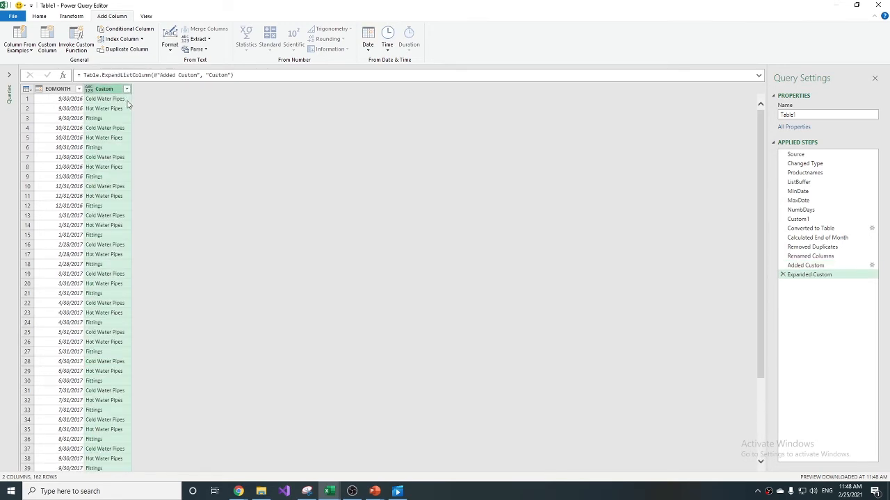
right_click(93, 89)
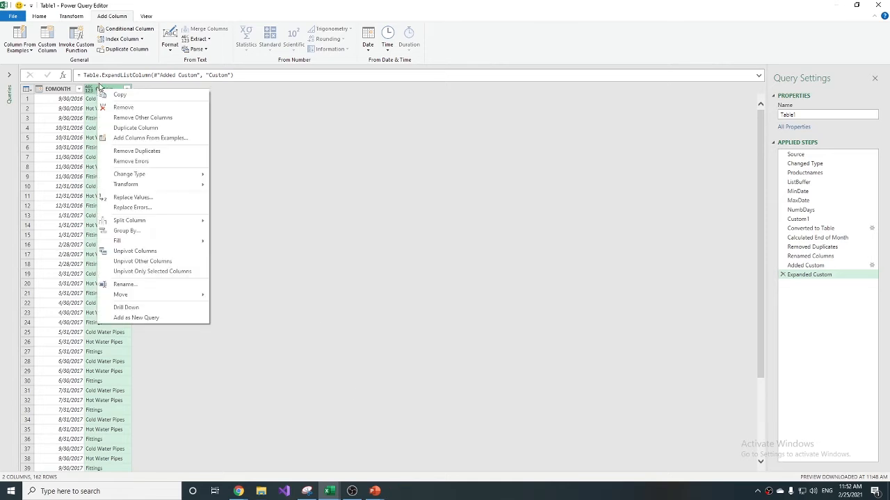
double_click(100, 89)
type("Product")
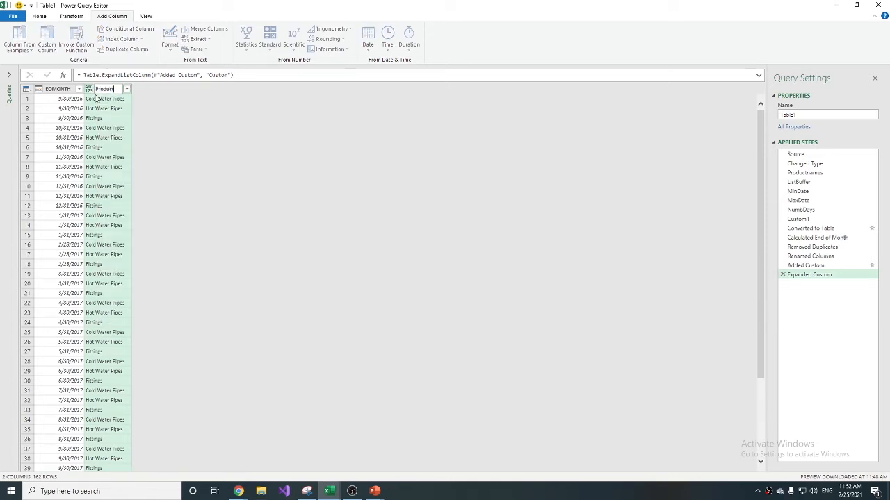
key("Return")
Change the data type of the Product column to Text.
right_click(105, 90)
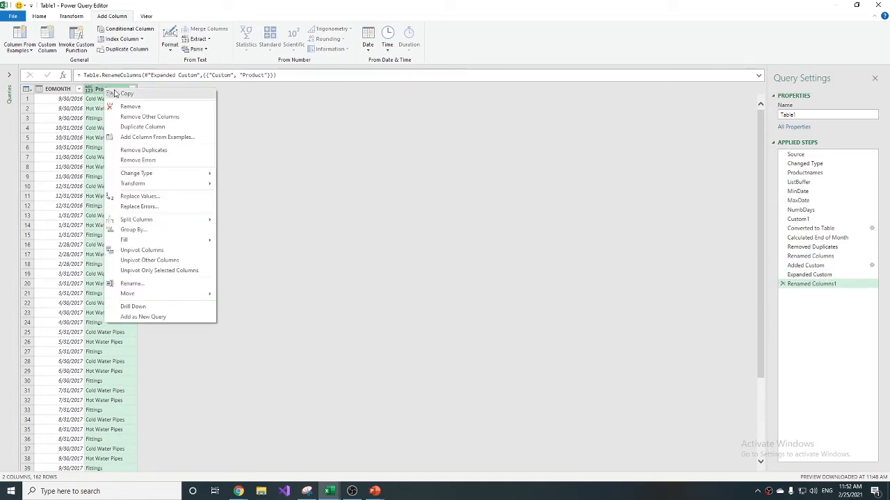
mouse_move(198, 174)
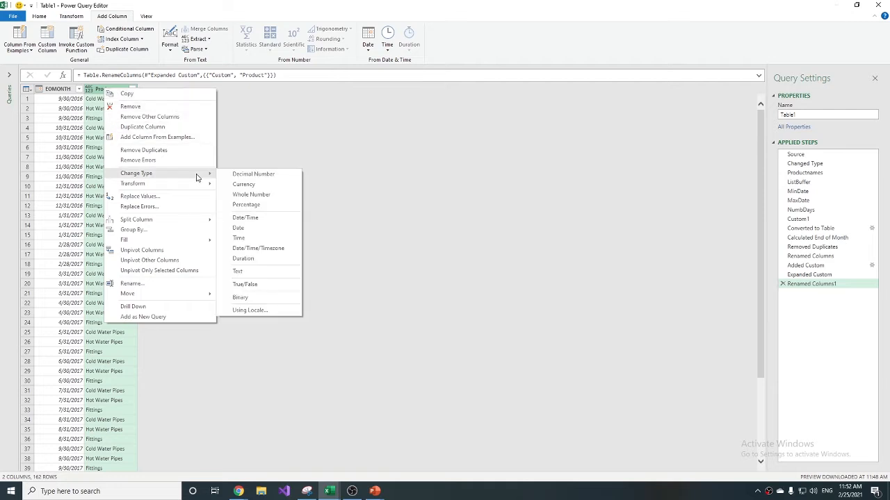
left_click(266, 273)
Sort the table ascending by EOMONTH and then ascending by Product.
left_click(80, 91)
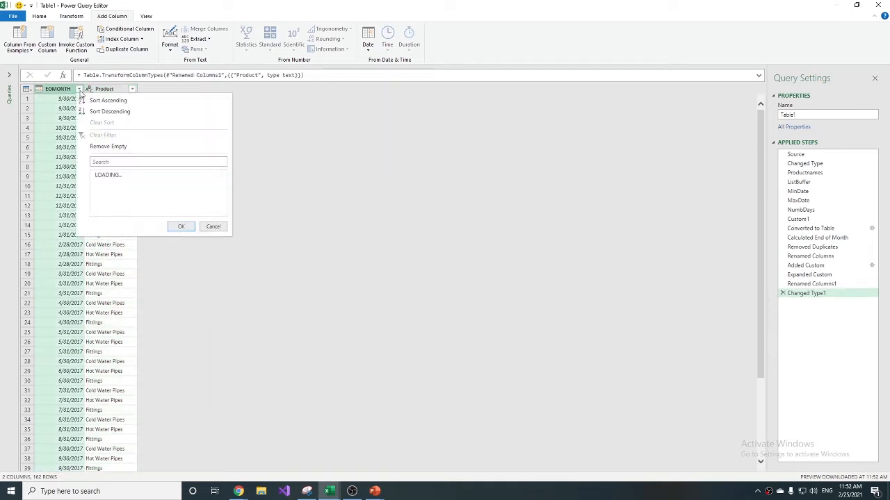
left_click(108, 101)
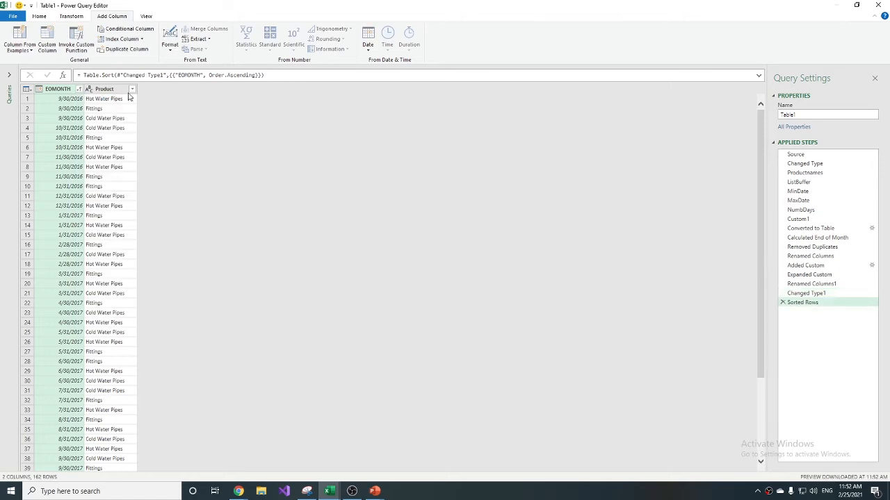
left_click(132, 89)
left_click(155, 101)
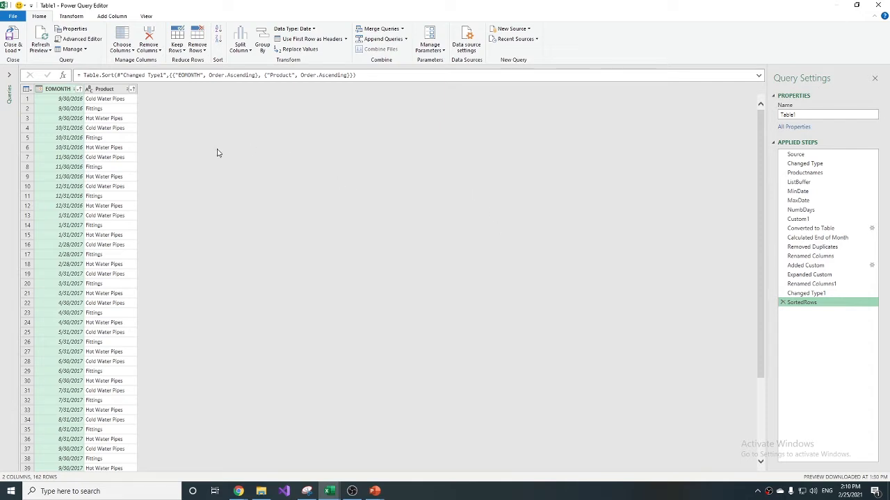
Add a custom step after SortedRows that reuses the Changed Type formula = Table.TransformColumnTypes(Source,{{"Date", type date}}).
left_click(806, 163)
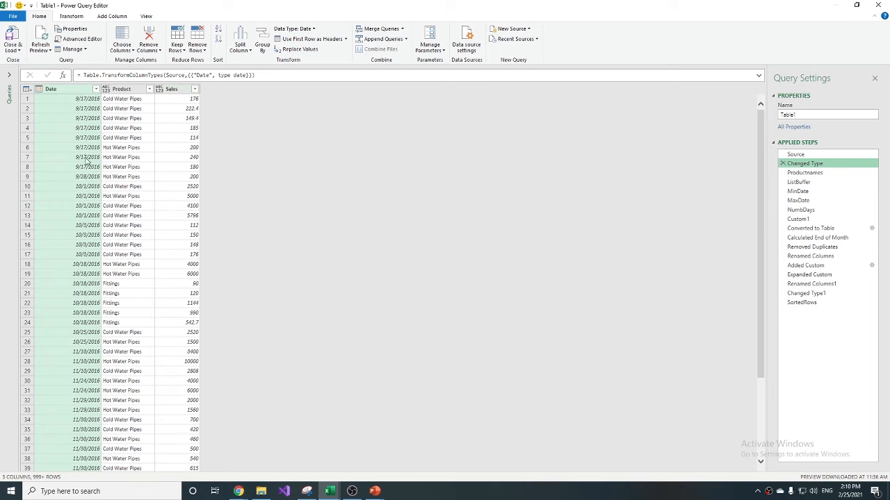
left_click(801, 303)
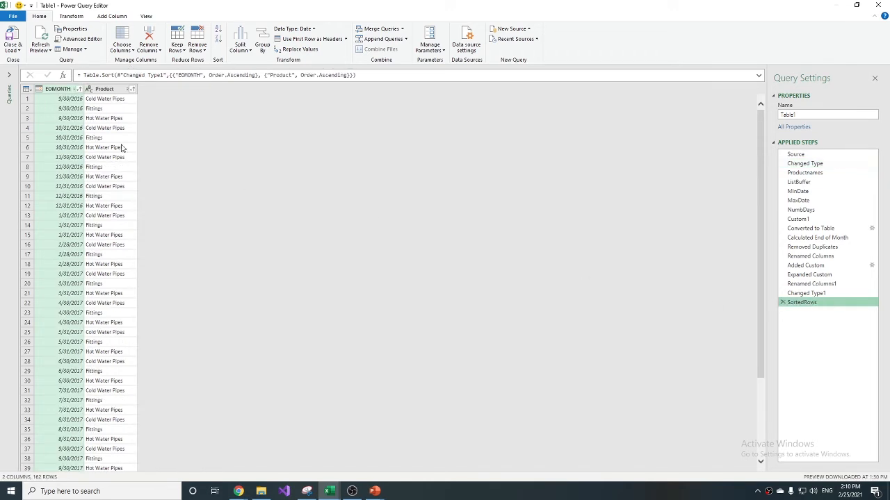
left_click(62, 75)
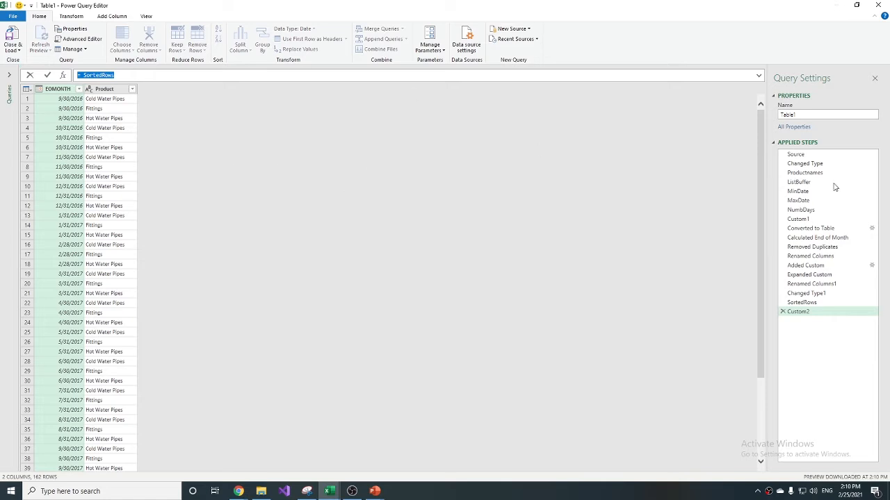
left_click(813, 164)
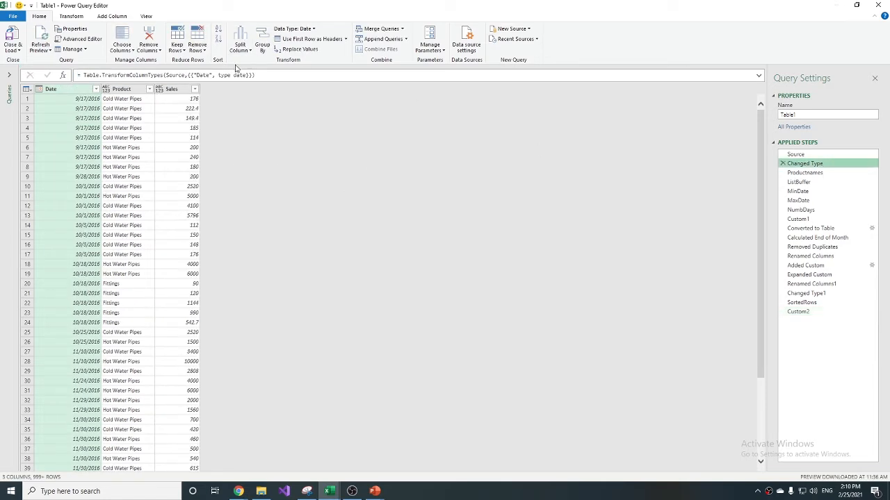
left_click(796, 312)
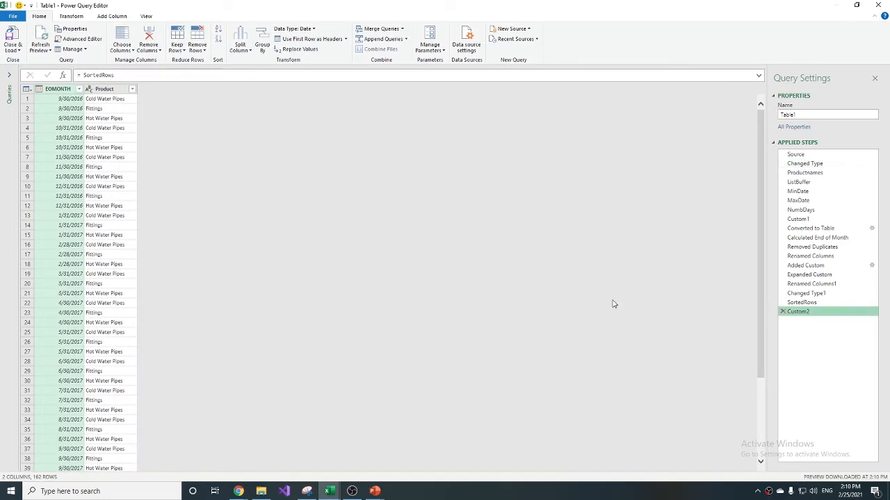
type("= Table.TransformColumnTypes(Source,{{\"Date\", type date}})")
key("Return")
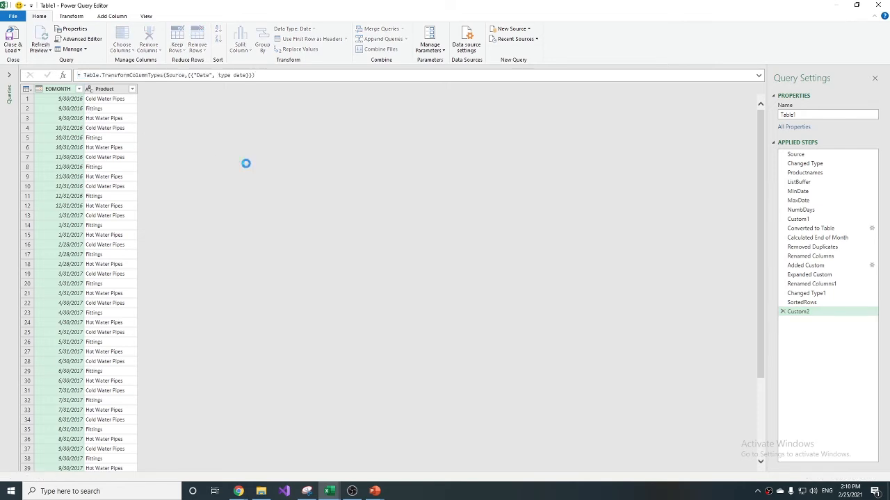
Transform the dates in the Date column to their end of month.
right_click(77, 90)
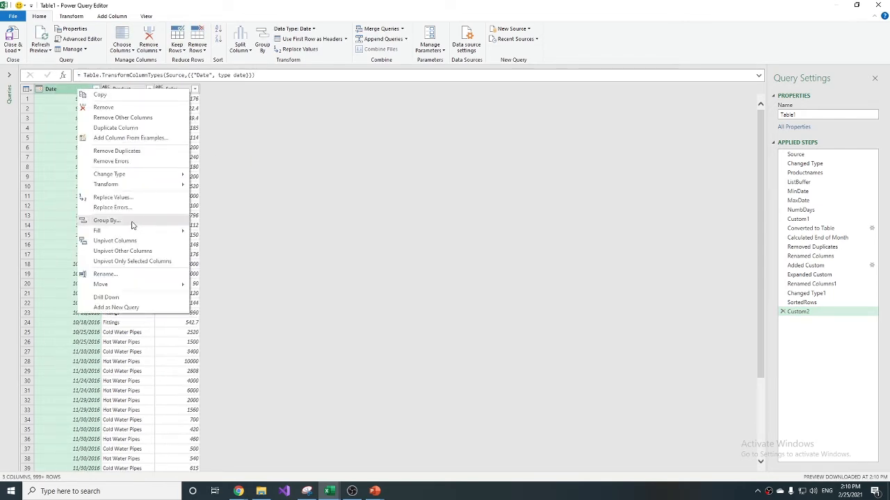
mouse_move(120, 184)
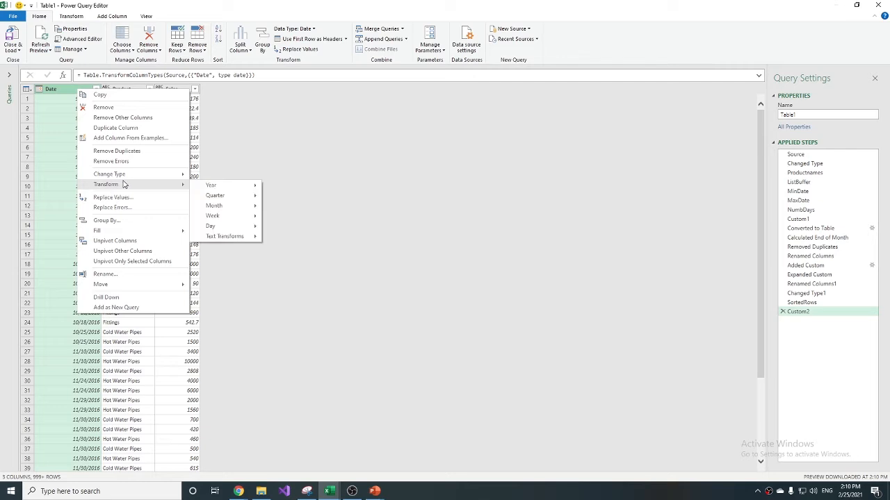
mouse_move(215, 206)
left_click(305, 228)
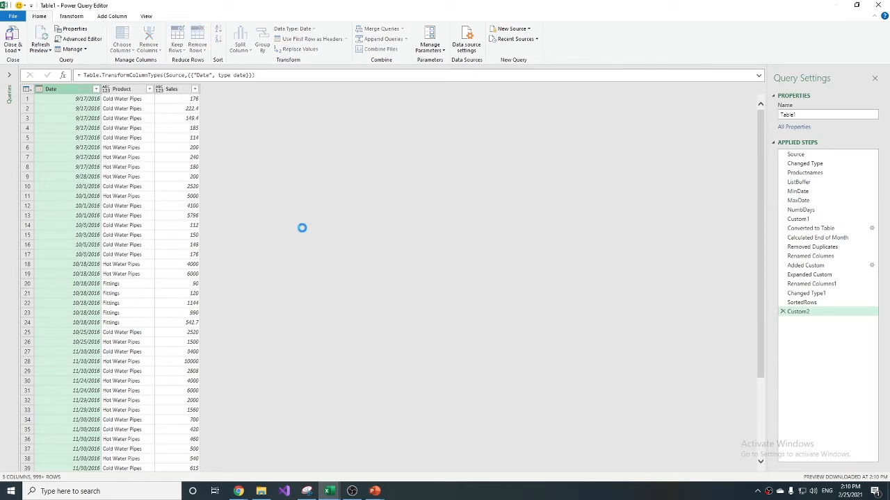
Rename the Date column as EOMONTH.
double_click(63, 90)
type("E")
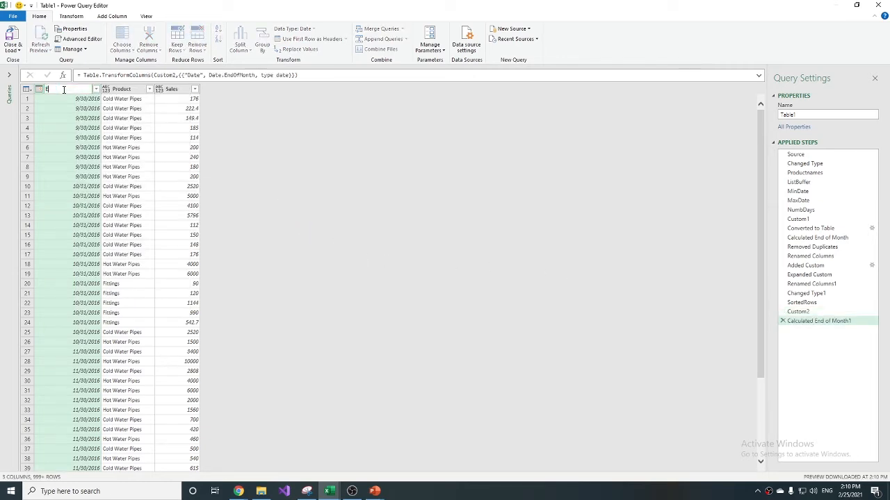
type("OMONTH")
key("Return")
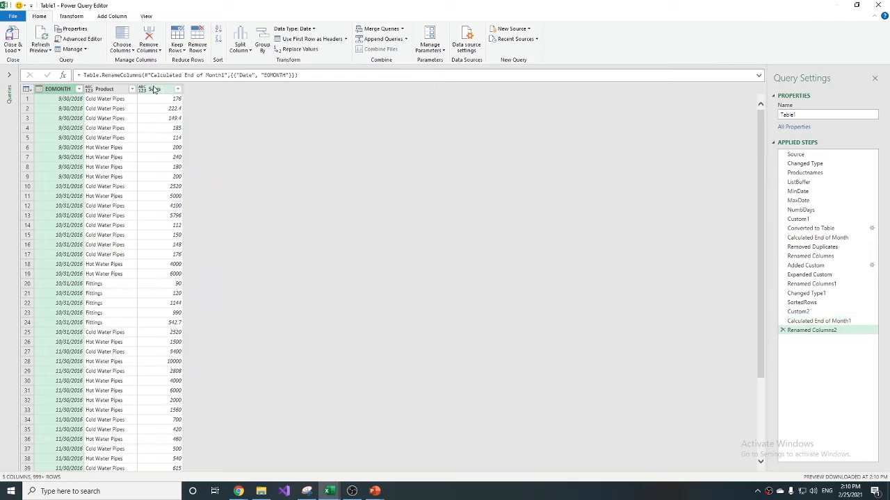
Start grouping the table in advanced mode with EOMONTH and Product as the grouping columns.
left_click(153, 90)
right_click(153, 90)
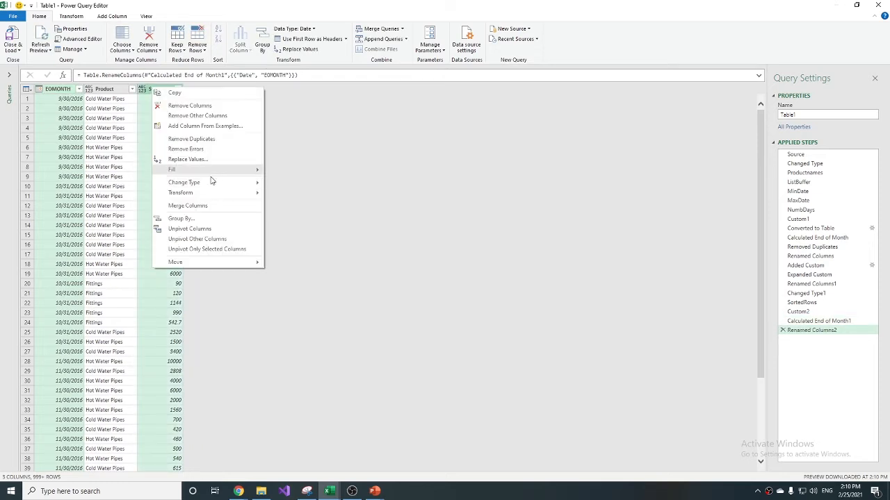
left_click(187, 219)
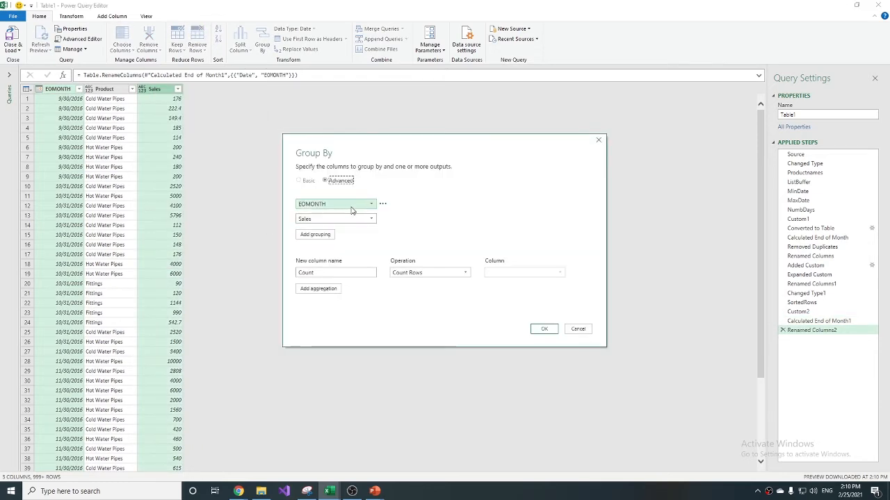
left_click(351, 221)
left_click(327, 238)
Define the grouping's aggregation as a new MonthlySales column that sums Sales, and apply it.
double_click(306, 272)
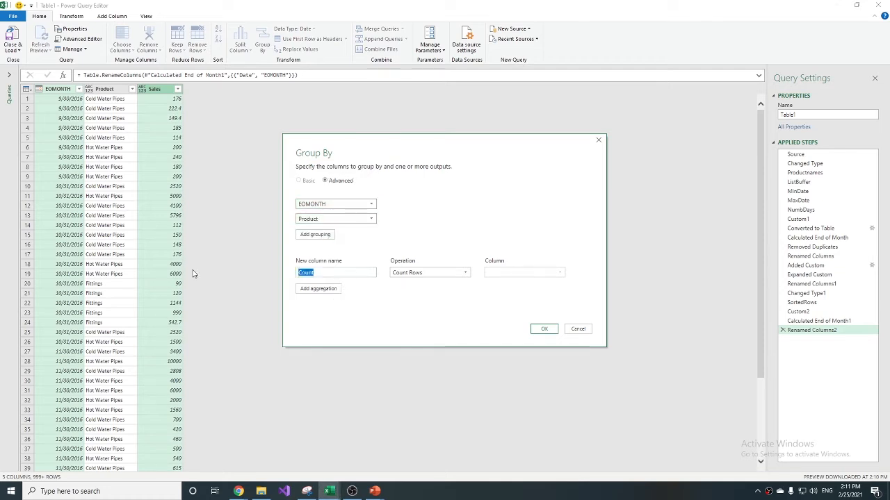
type("MonthlySales")
left_click(436, 272)
left_click(414, 283)
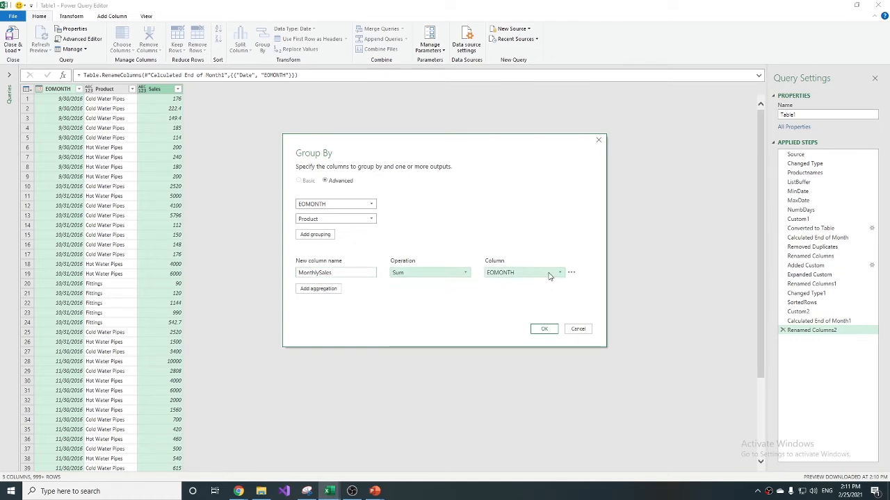
left_click(549, 272)
left_click(510, 302)
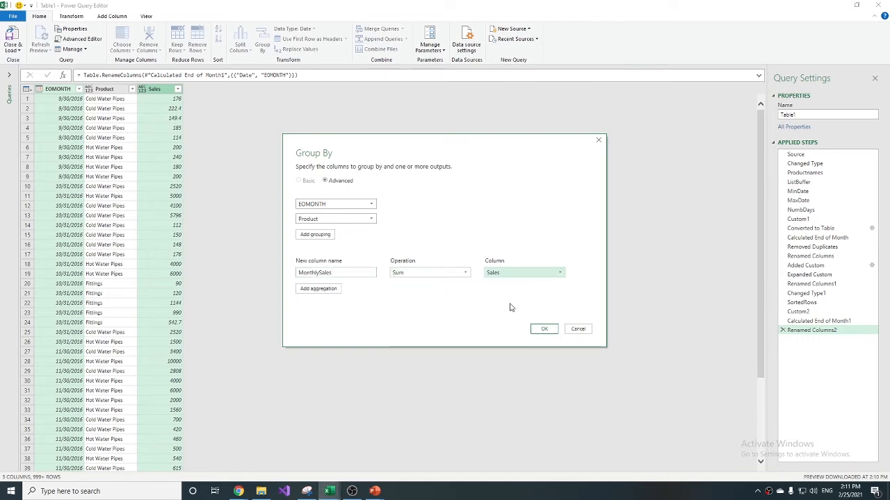
left_click(545, 329)
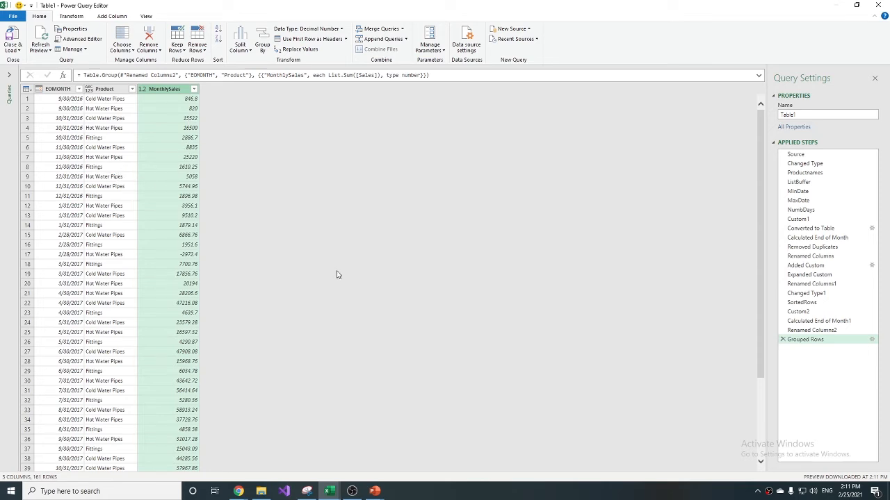
Add a custom step after Grouped Rows and rename the Grouped Rows step as Grouped1Rows.
left_click(63, 75)
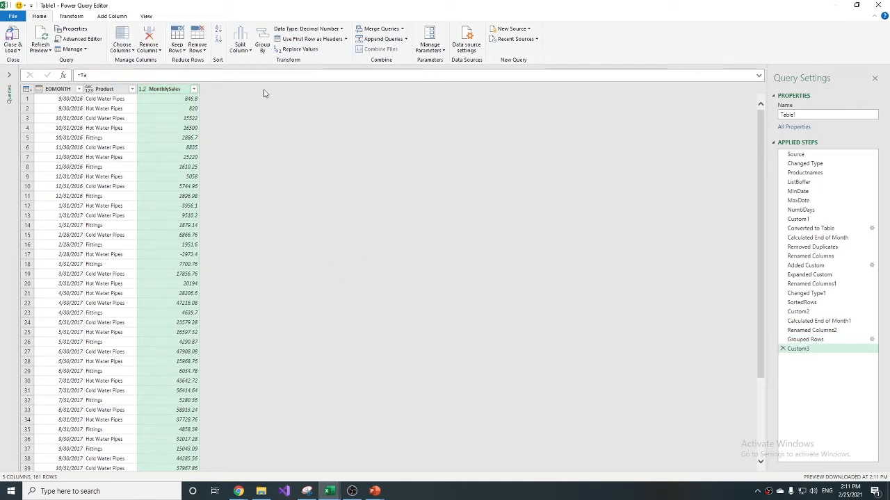
type("Table.NestedJoin(")
left_click(813, 339)
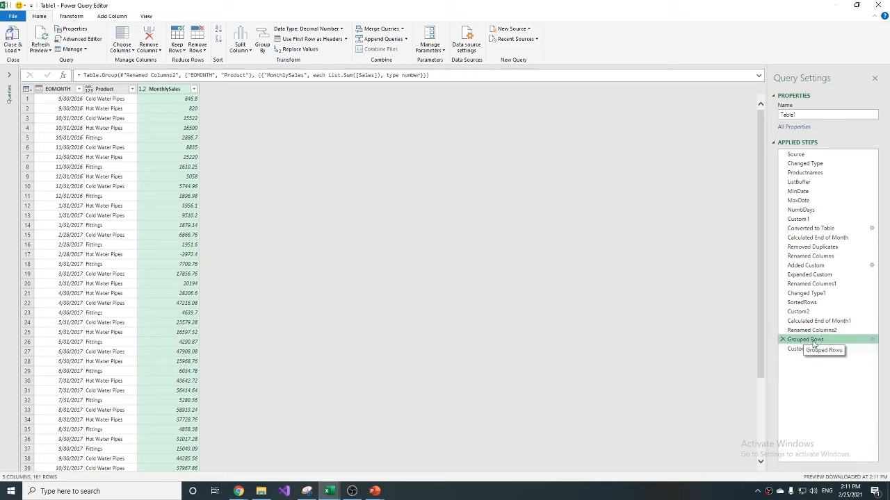
right_click(819, 341)
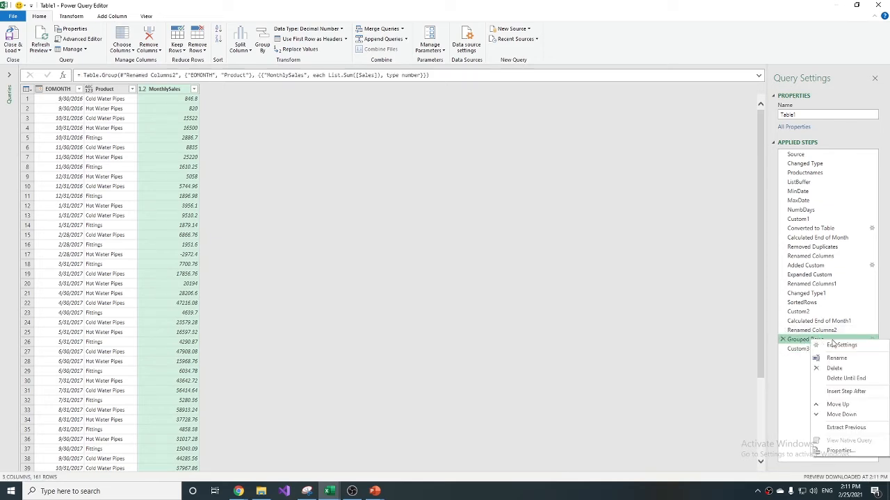
left_click(843, 360)
left_click(812, 340)
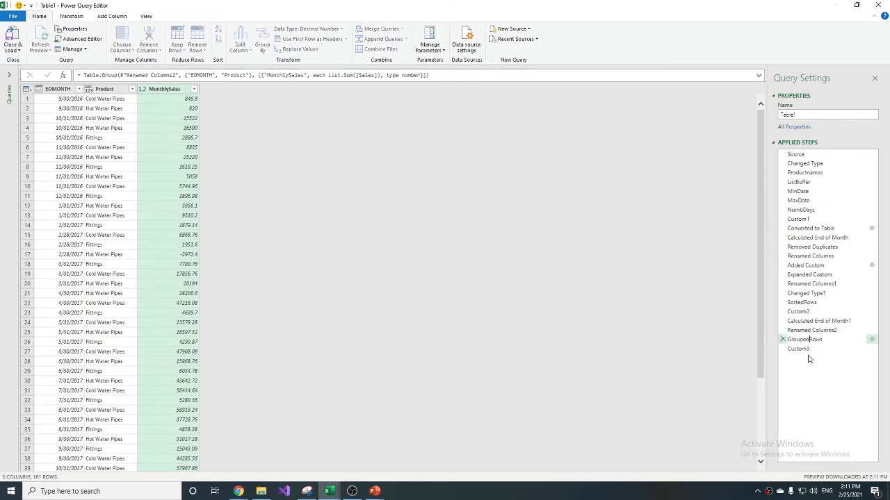
key("BackSpace")
type("1")
Begin the Custom3 formula as a Table.NestedJoin of Grouped1Rows on the columns "EOMONTH","Product" with SortedRows.
left_click(820, 350)
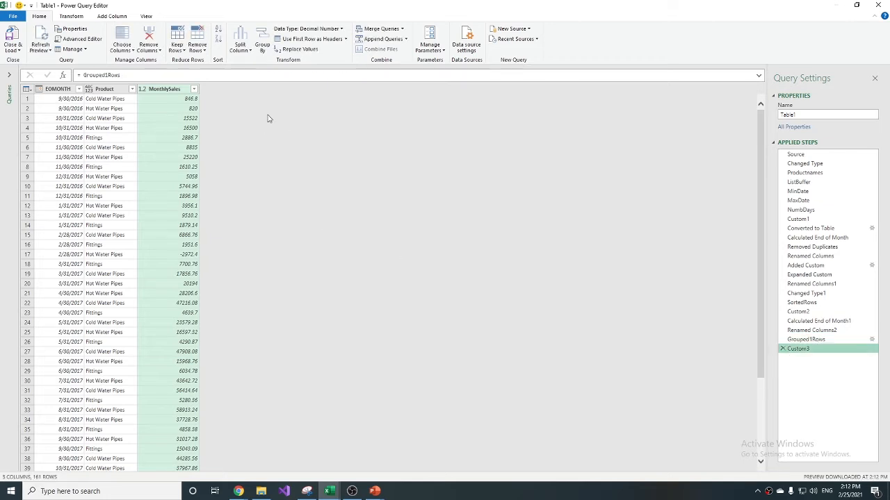
double_click(287, 75)
key("BackSpace")
type("Ta")
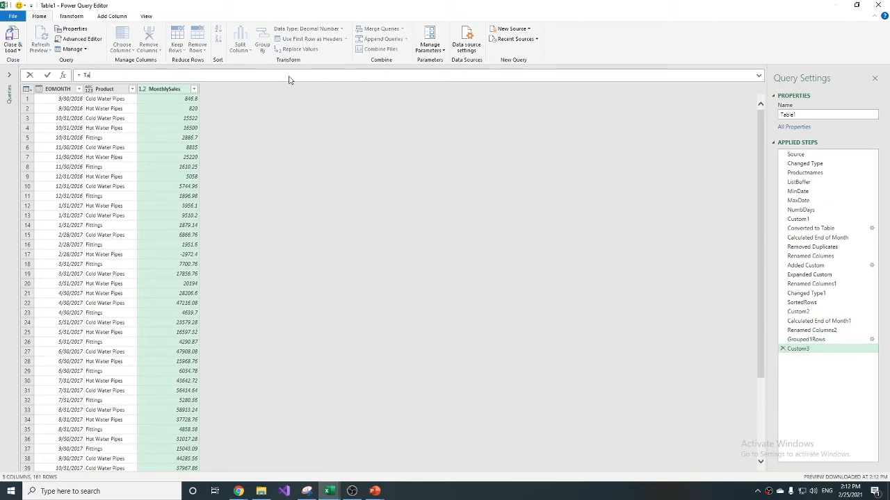
type("b1e.Neste")
type("dJoin(")
type("Gro")
type("uped1")
type("Row")
type("s")
type(",")
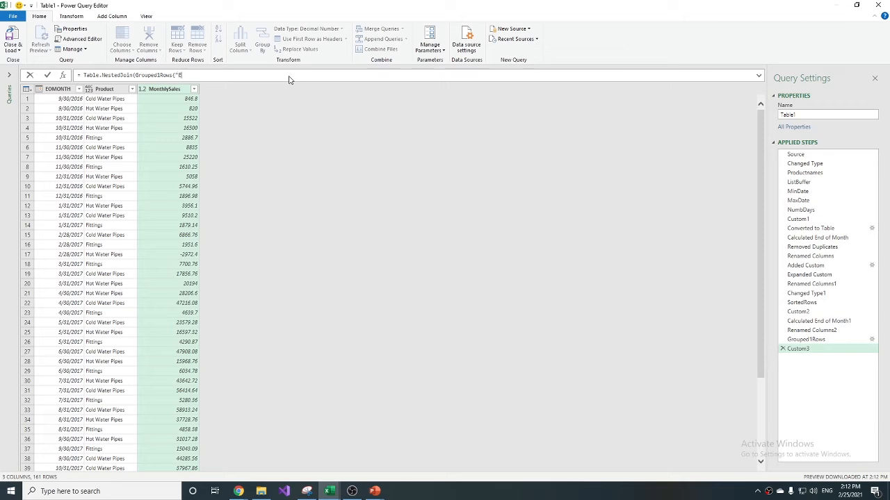
type("EOMONTH\",\"Product\")")
type("SortedRows")
Complete the join formula by reusing {"EOMONTH","Product"} as the key list for SortedRows and naming the new column "Monthlysales".
left_click(173, 75)
type(",")
left_click_drag(173, 75, 242, 75)
key("ctrl+c")
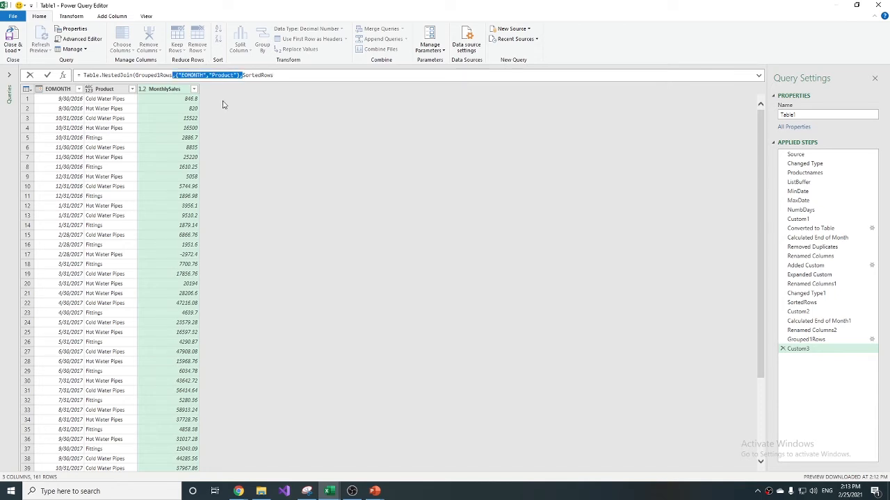
left_click(294, 75)
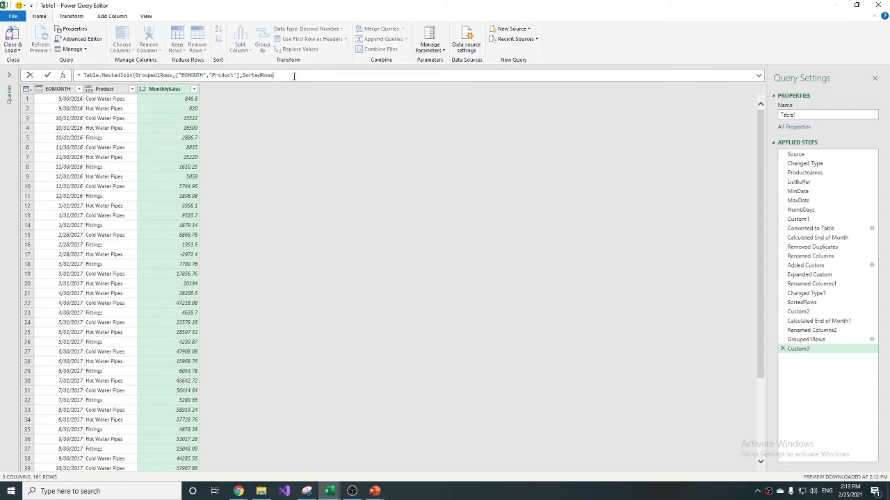
key("ctrl+v")
type("\"Sales")
key("Return")
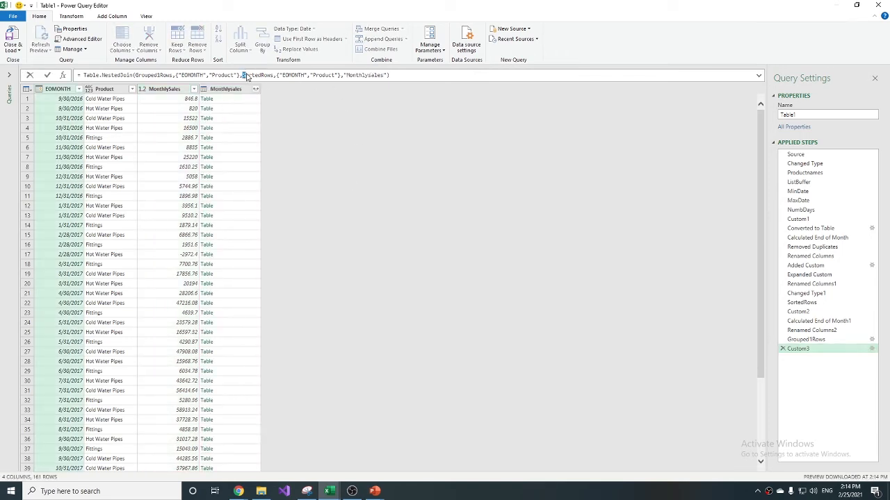
Swap the joined tables so the formula reads = Table.NestedJoin(SortedRows,{"EOMONTH","Product"},Grouped1Rows,{"EOMONTH","Product"},"Monthlysales").
left_click_drag(247, 77, 341, 79)
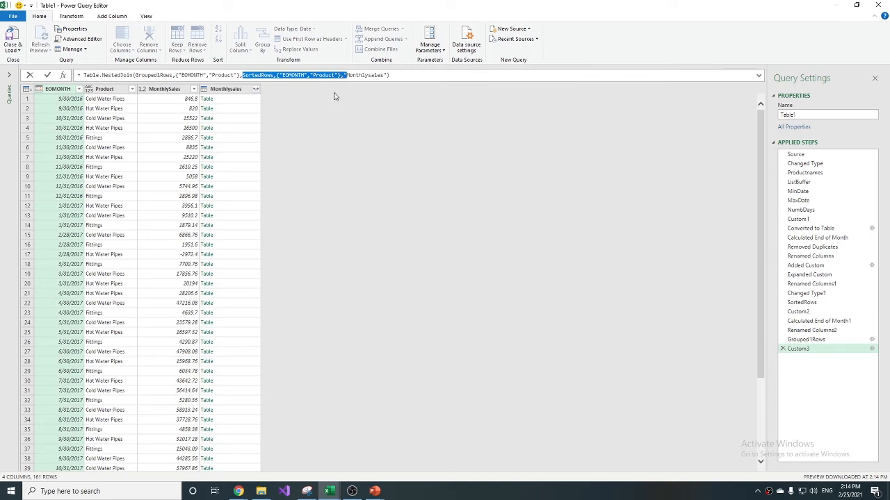
key("shift+Left")
key("shift+Left")
key("Delete")
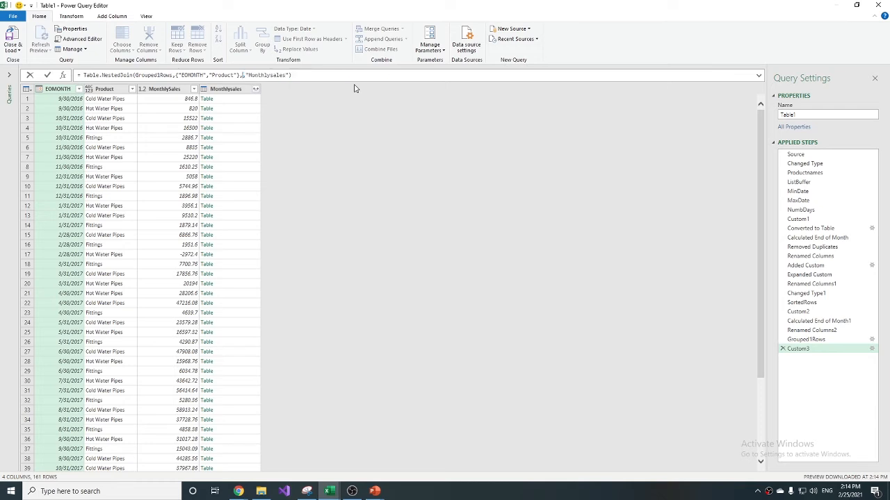
key("BackSpace")
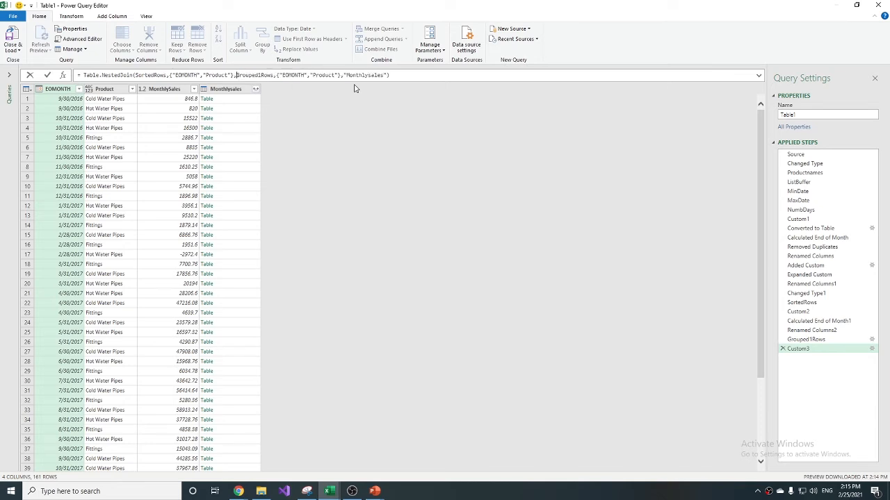
key("Return")
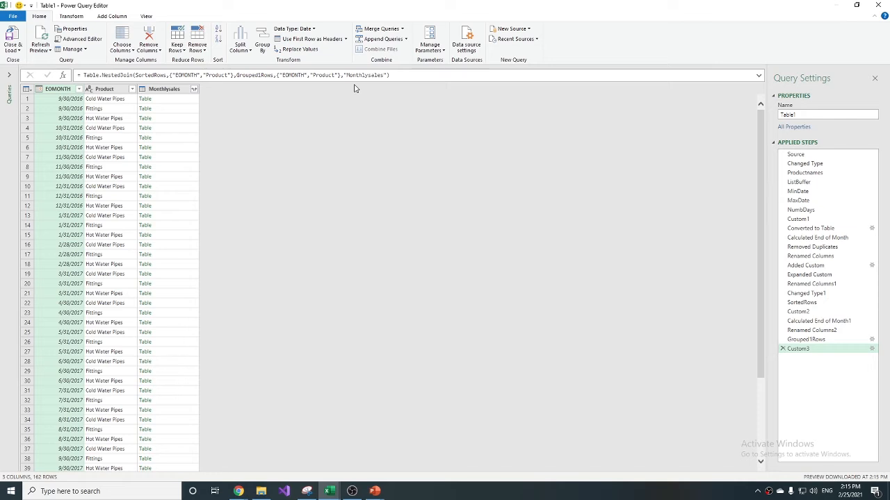
Preview the nested table for 10/31/2016 Hot Water Pipes and expand the Monthlysales column with only the MonthlySales field.
left_click(103, 147)
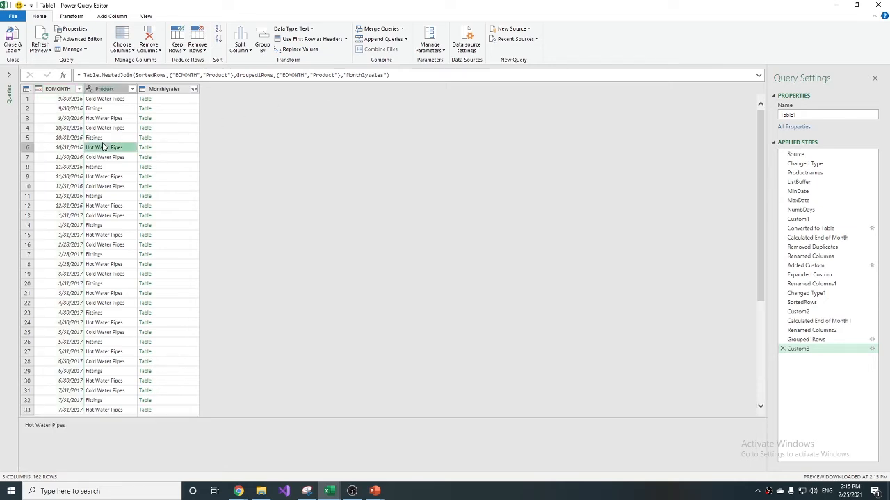
key("Right")
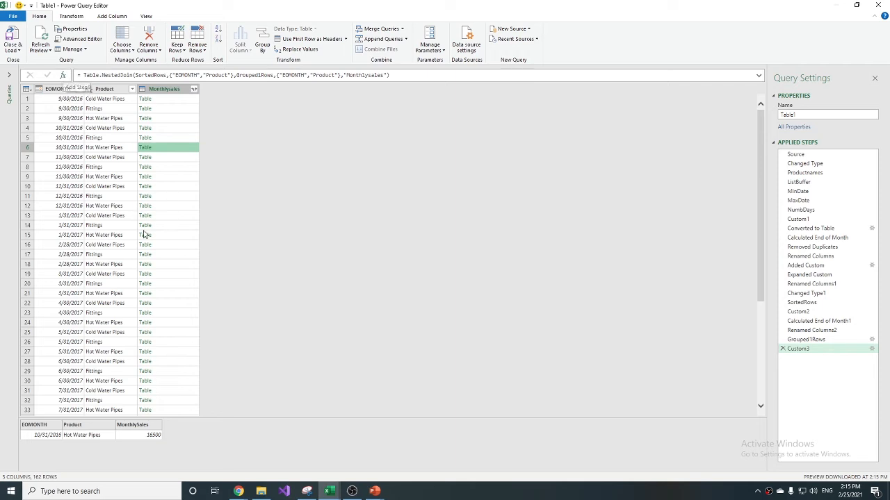
left_click(194, 89)
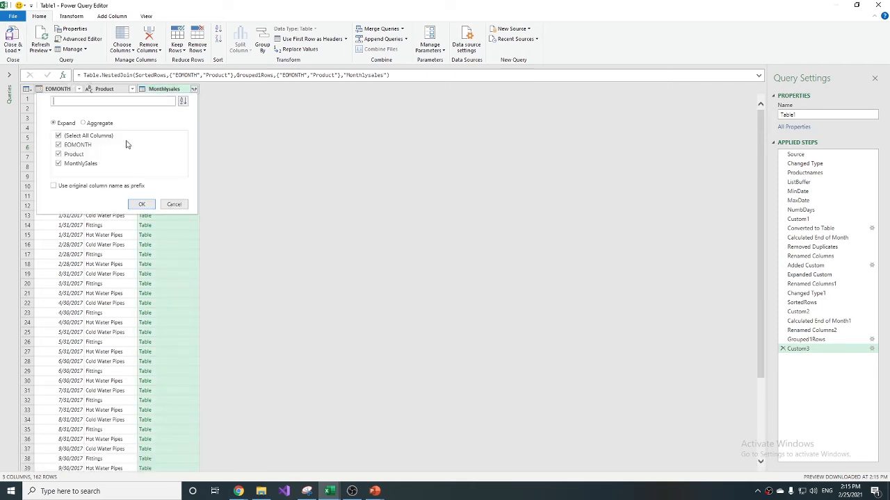
left_click(76, 145)
left_click(72, 155)
left_click(139, 204)
Add a custom step with the formula = Table.Buffer(ExpendedMonthlysales).
left_click(63, 75)
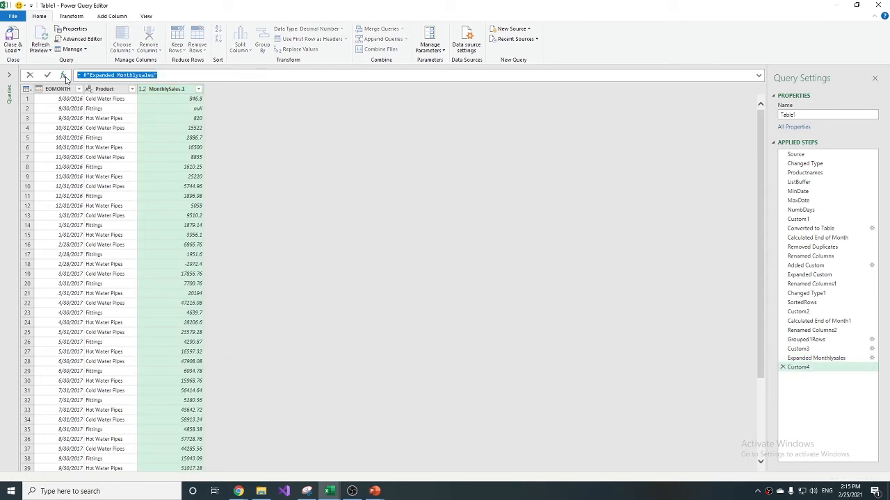
type("=Ta")
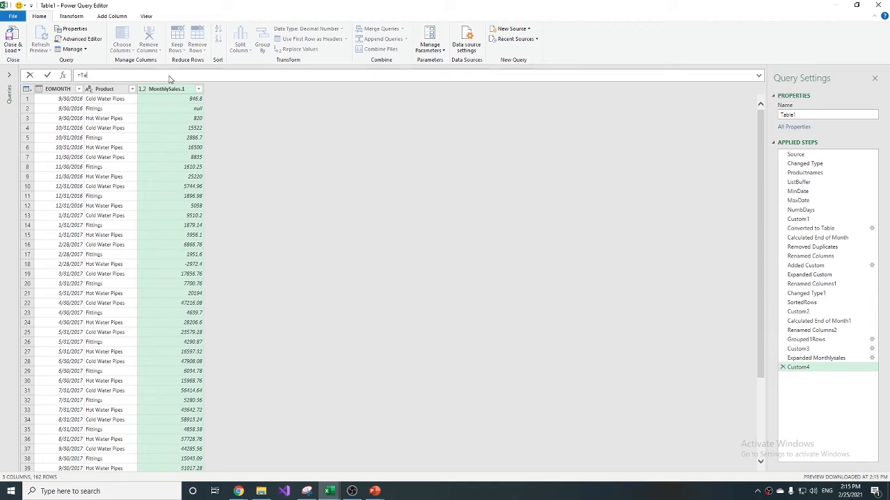
type("ble.Buffer(Expended Month")
key("BackSpace")
key("Return")
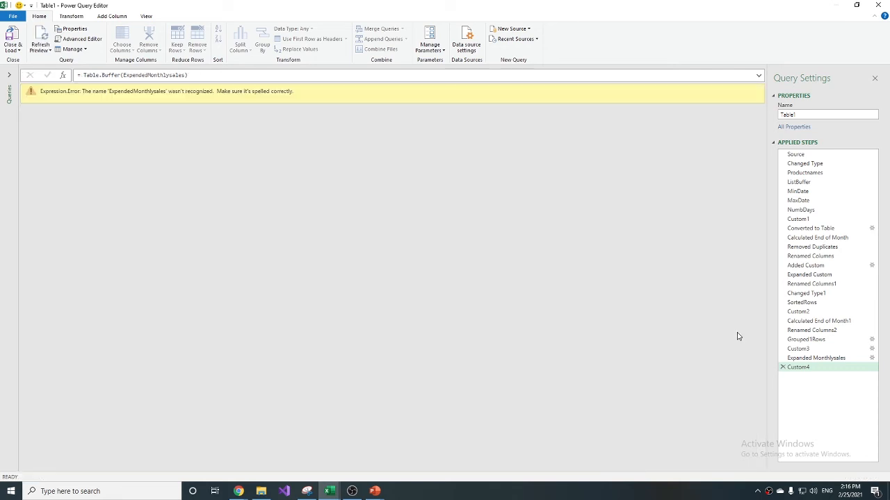
Rename the Expanded Monthlysales step as ExpandedMonthlysales, without the space.
right_click(814, 358)
left_click(837, 376)
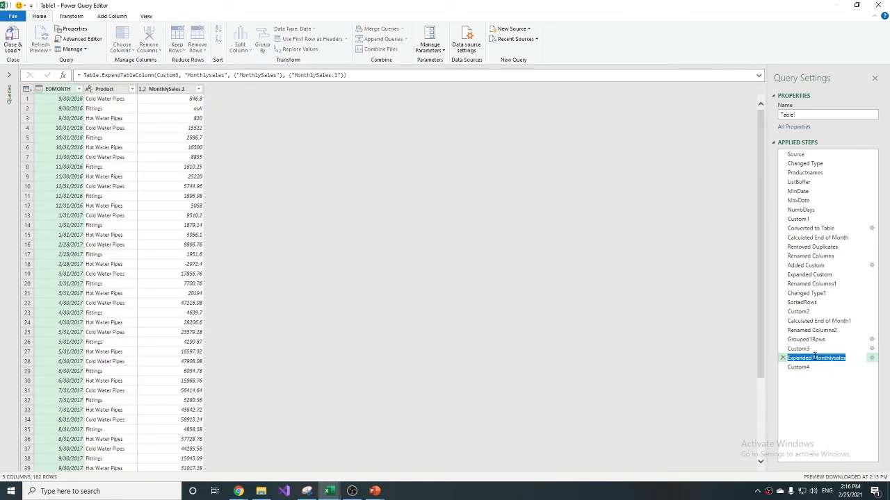
left_click(813, 358)
key("BackSpace")
key("Return")
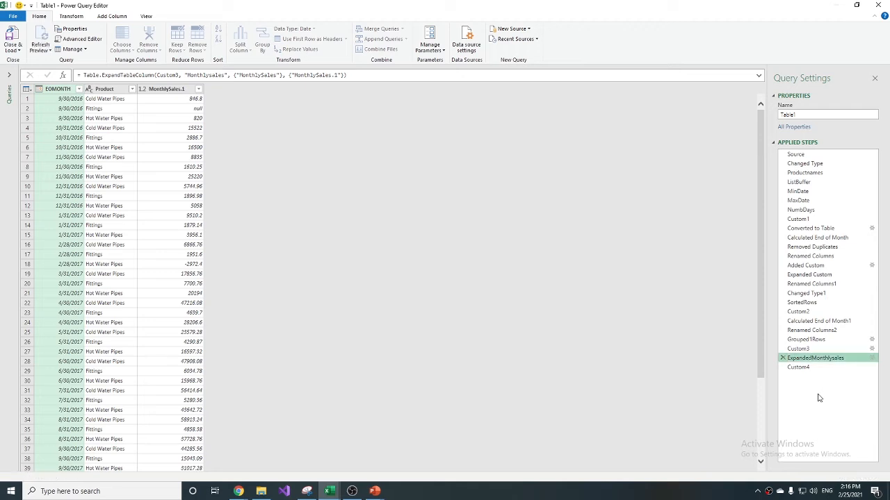
Correct the Custom4 formula to = Table.Buffer(ExpandedMonthlysales).
left_click(812, 367)
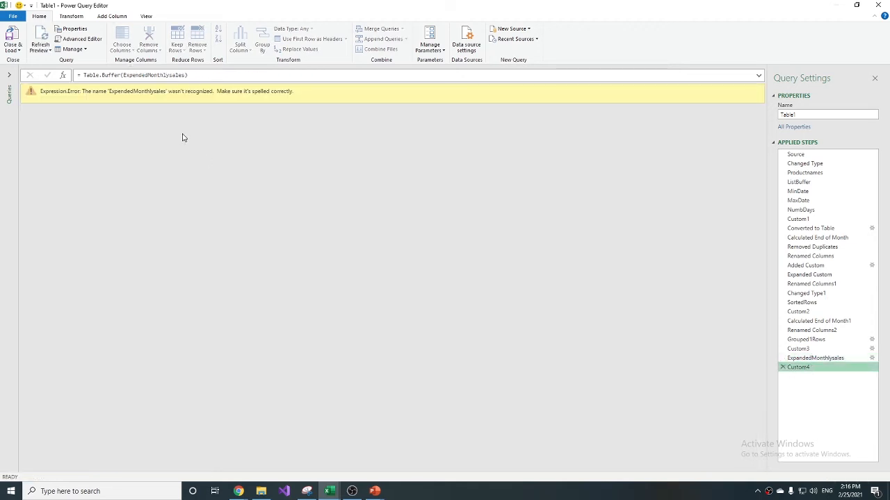
left_click(199, 76)
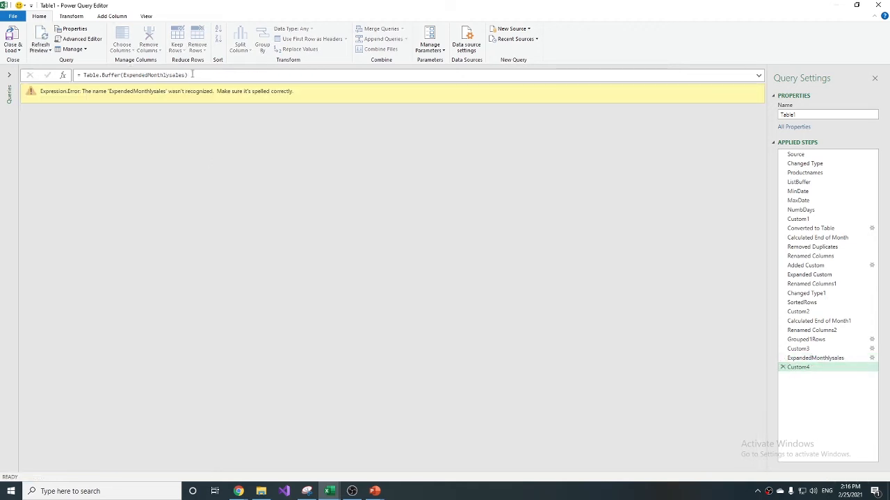
left_click(814, 357)
left_click(813, 369)
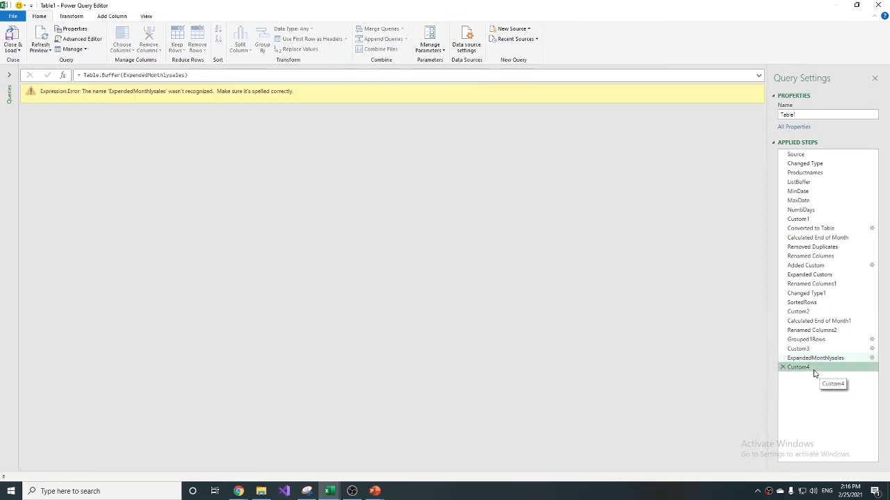
left_click_drag(123, 76, 186, 76)
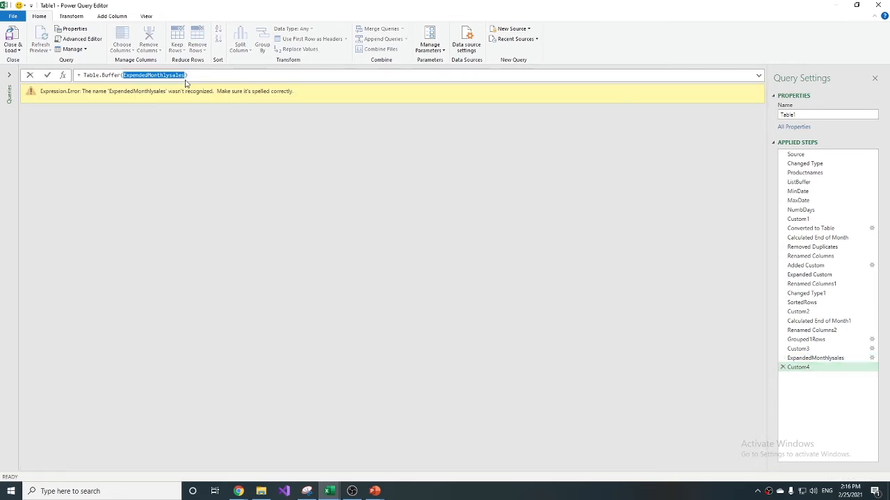
type("ExpandedMonthlySales")
key("Return")
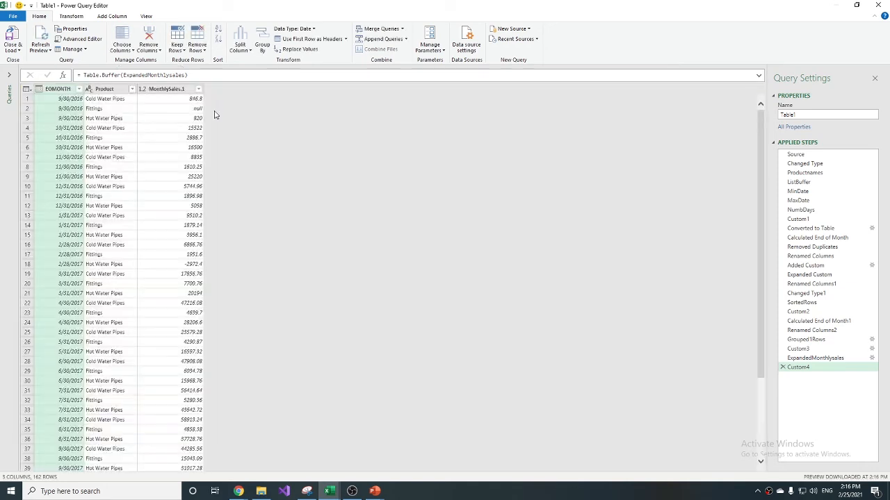
Replace null with 0 in the MonthlySales.1 column right after the ExpandedMonthlysales step, and return to the Custom4 step.
right_click(161, 90)
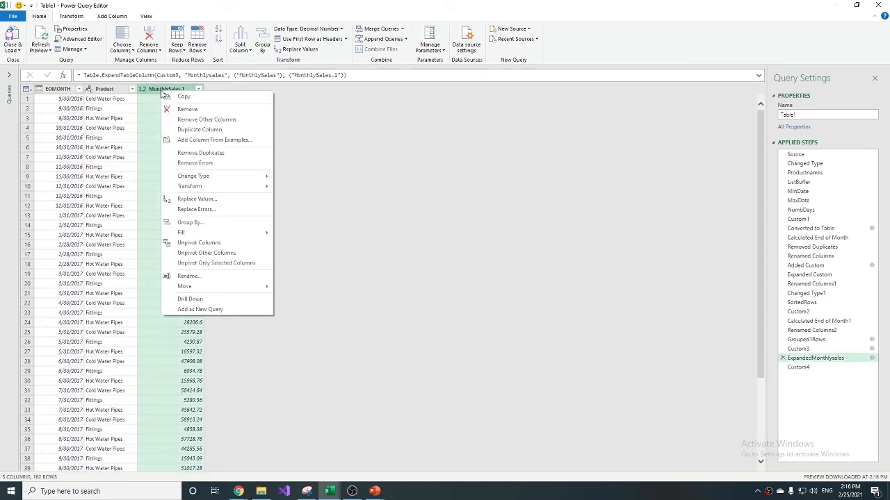
left_click(226, 200)
left_click(494, 265)
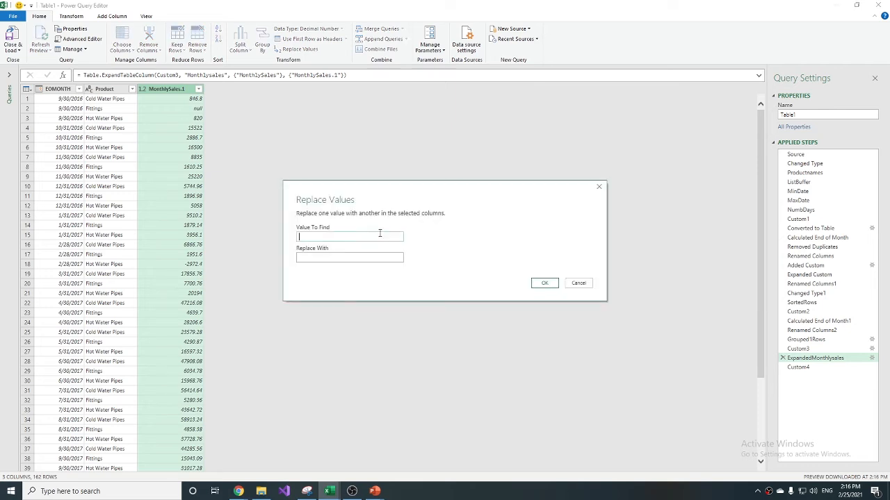
type("null,")
type("0")
left_click(545, 283)
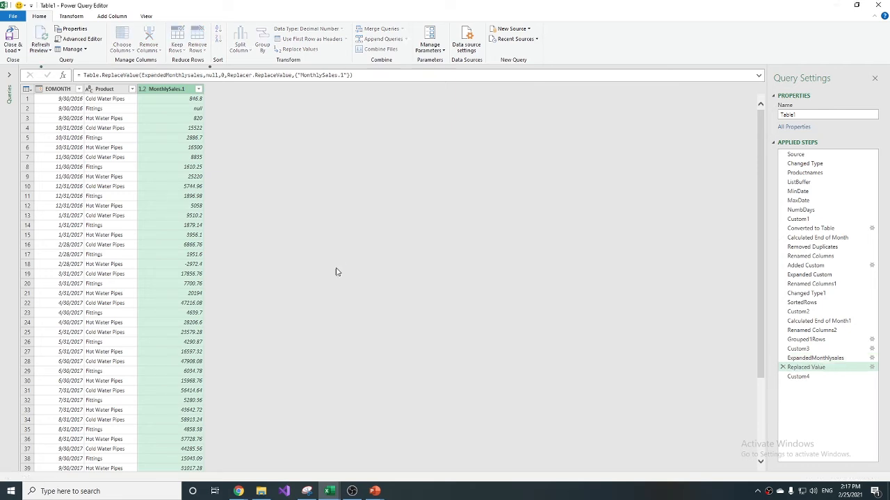
left_click(826, 379)
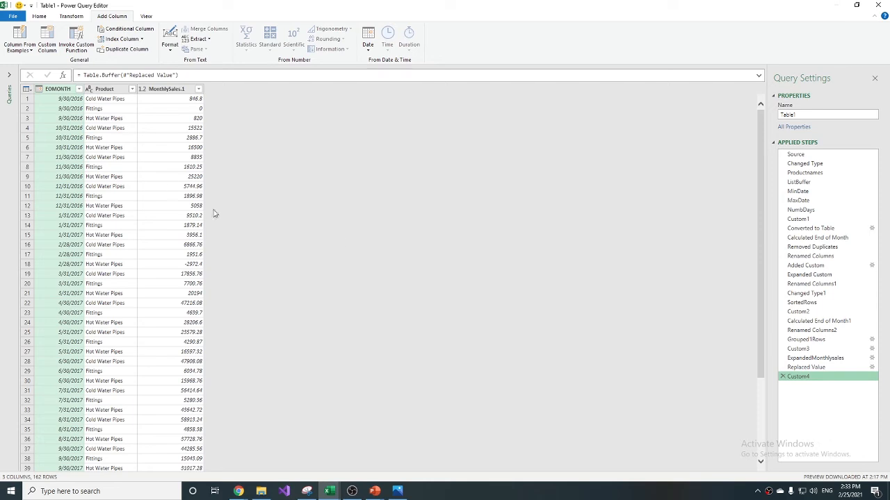
Add a custom column with the formula = 1 and replace each with (x)=> in its formula.
left_click(52, 36)
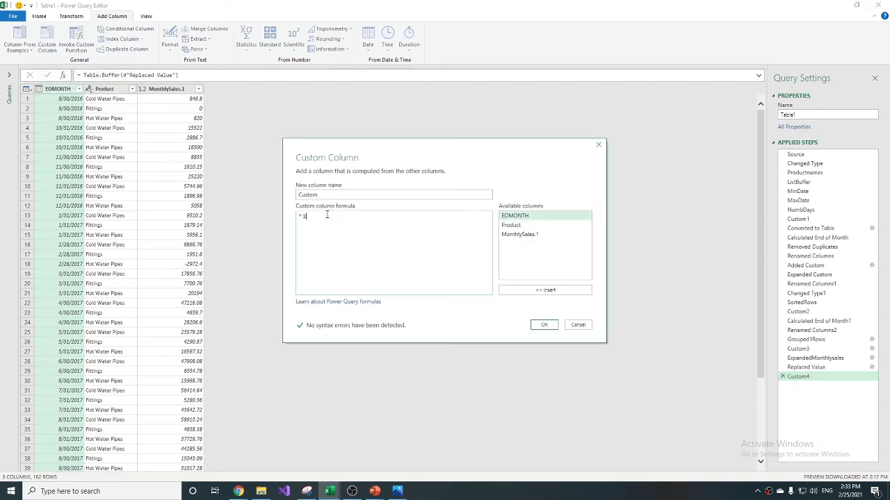
left_click(543, 326)
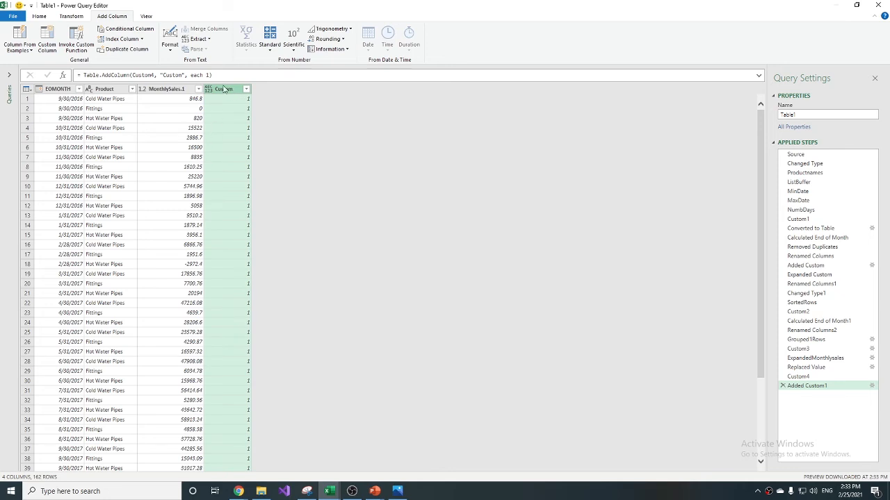
left_click(204, 75)
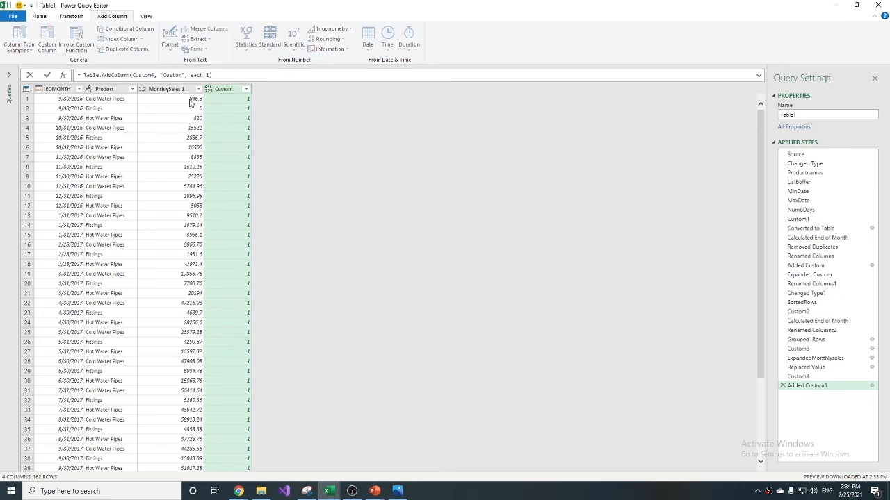
key("BackSpace")
key("BackSpace")
key("BackSpace")
type("(x)")
left_click(871, 387)
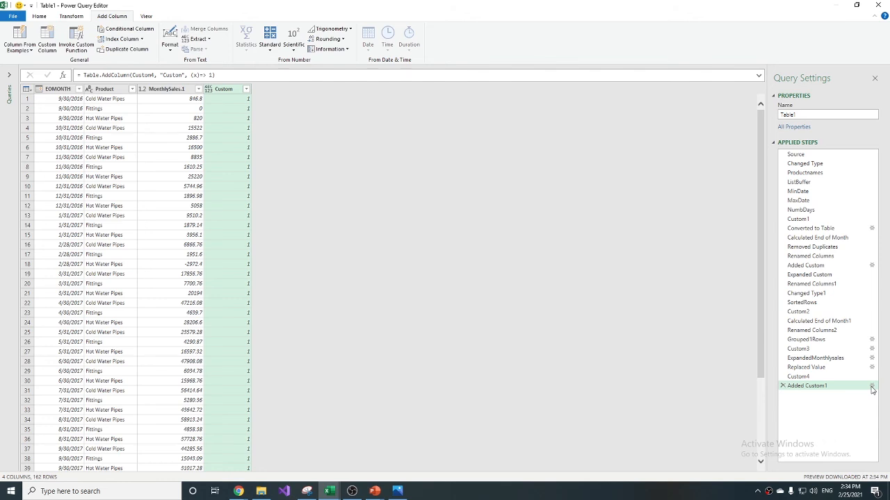
Try to rewrite the custom column formula as (x)=> Custom4 with a reference to the Product column.
left_click(872, 387)
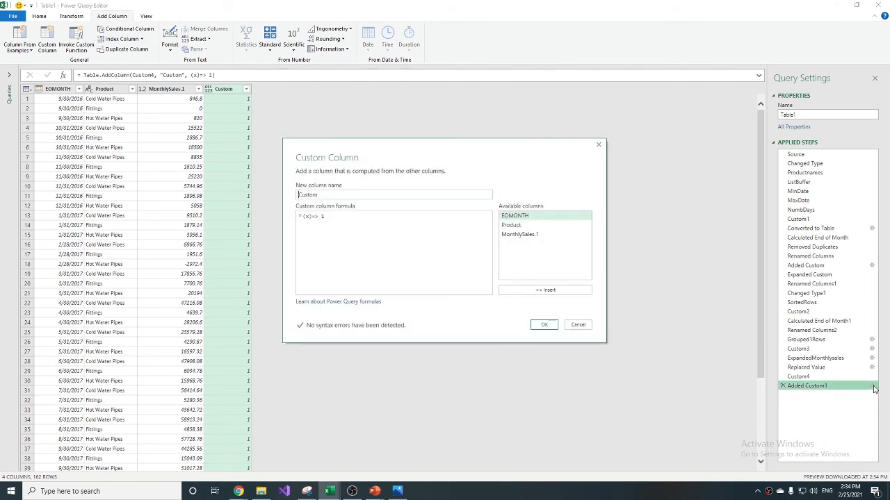
left_click_drag(372, 154, 339, 55)
left_click_drag(295, 118, 333, 117)
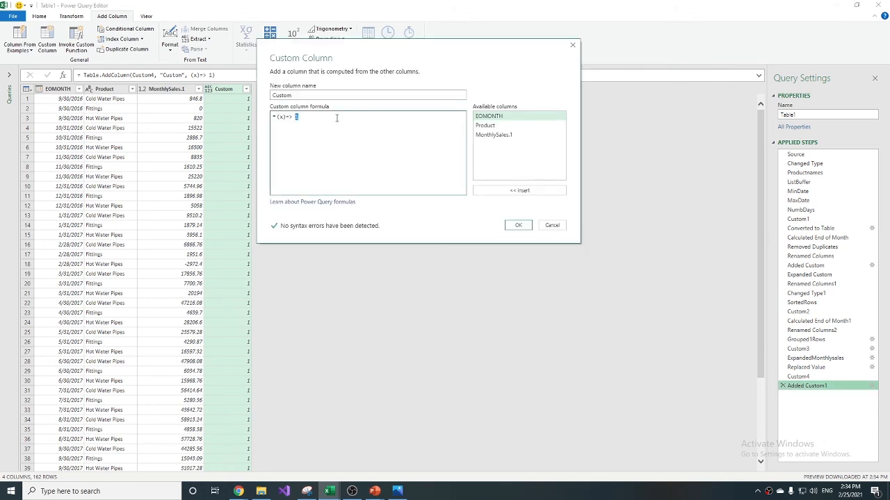
key("BackSpace")
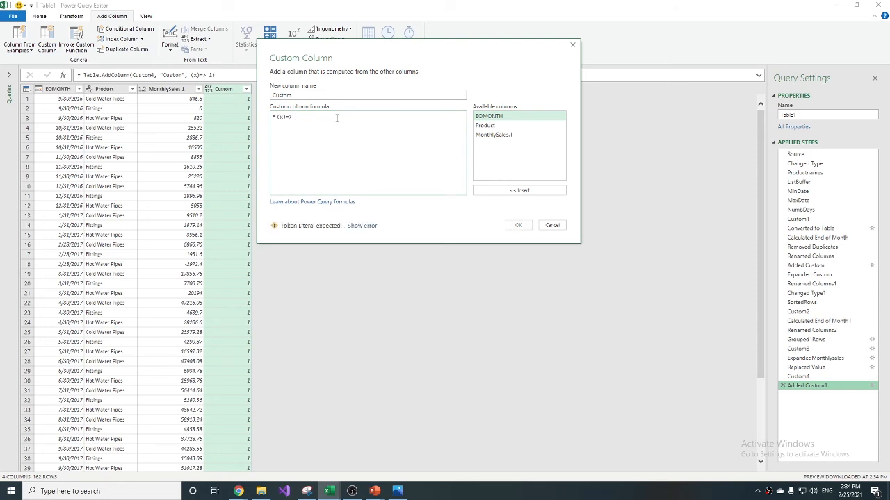
type("Custom4")
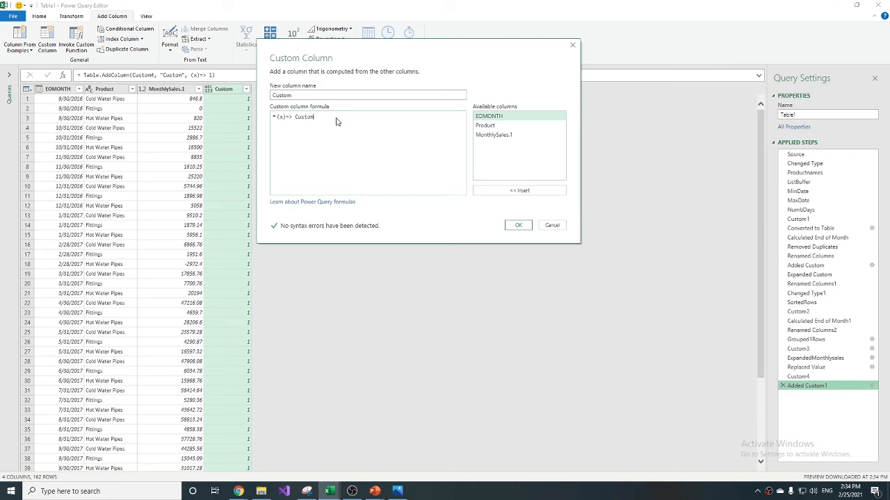
left_click(498, 127)
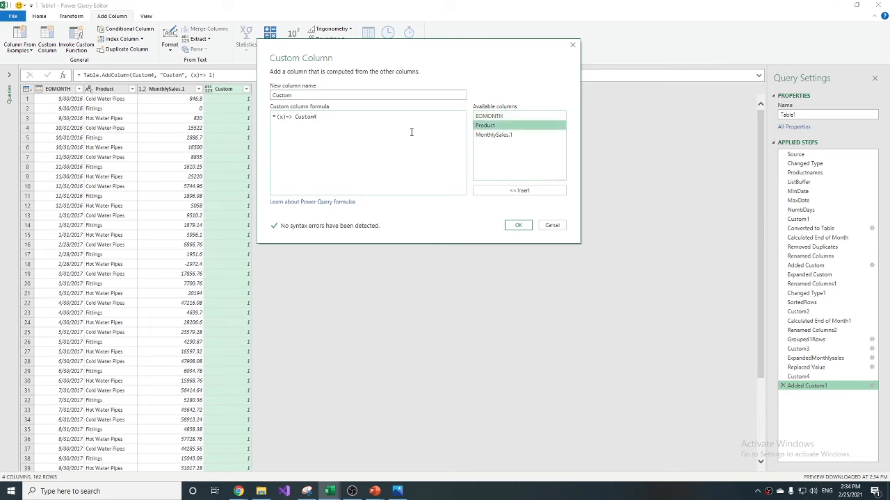
double_click(502, 127)
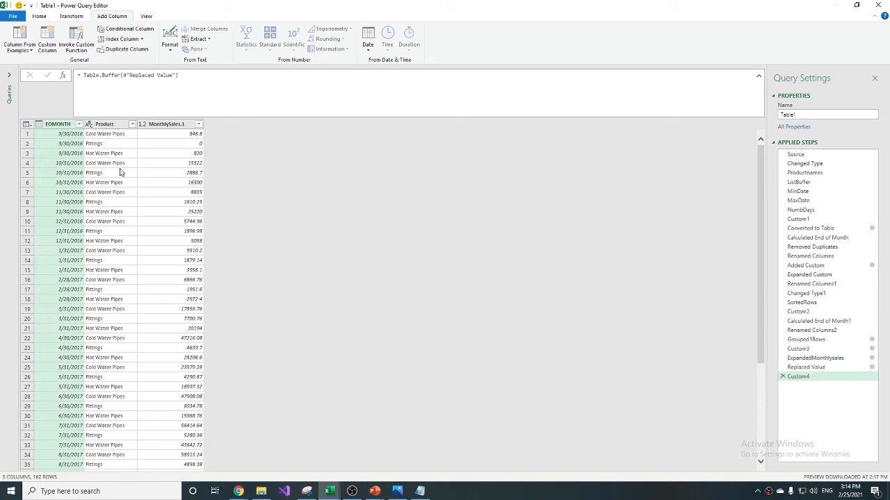
Add a custom step: = Table.AddColumn(Custom4, "Custom", (x)=>List.Sum(Table.SelectRows(Custom4,each[Product]=x[Product]and[EOMONTH]>Date.AddMonths(x[EOMONTH],-12)and[EOMONTH]<=x[EOMONTH])[MonthlySales.1])).
left_click(63, 76)
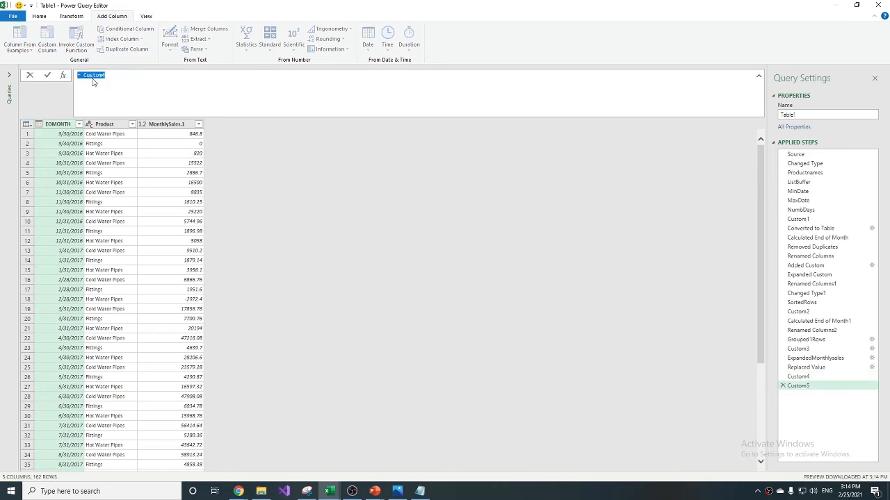
left_click(117, 81)
left_click_drag(117, 79, 52, 81)
type("= Table.AddColumn(Custom4, \"Custom\", (x)=>List.Sum(Table.SelectRows(Custom4,each[Product]=x[Product]and[EOMONTH]>Date.AddMonths(x[EOMONTH],-12)and[EOMONTH]<=x[EOMONTH])[MonthlySales.1]))")
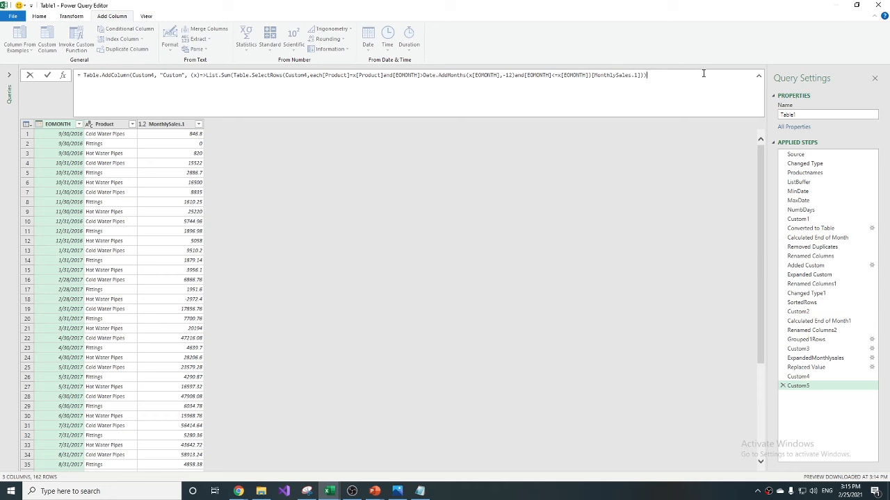
key("Return")
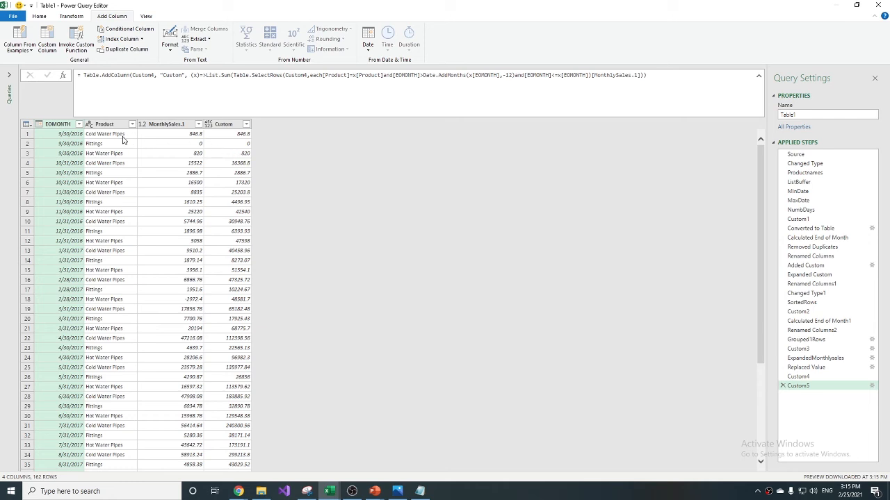
Compare the MonthlySales.1 and Custom values for Cold Water Pipes in September and October 2016, and look through the following months.
left_click(101, 136)
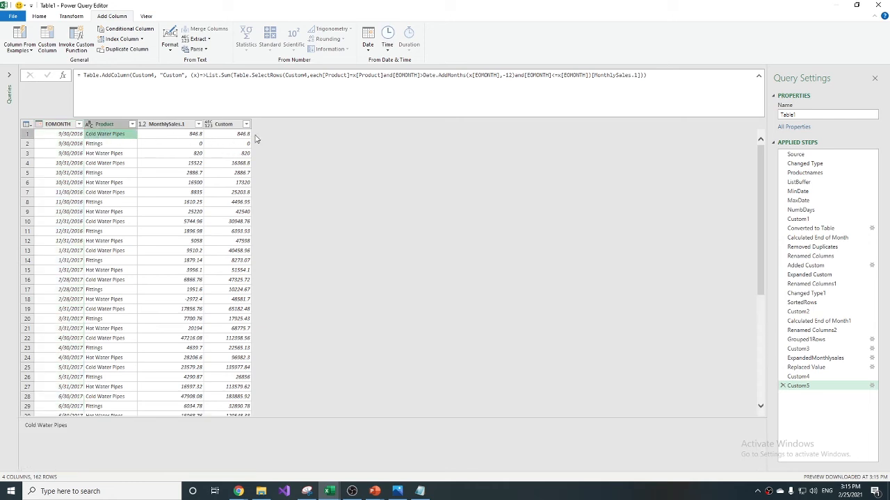
left_click(188, 137)
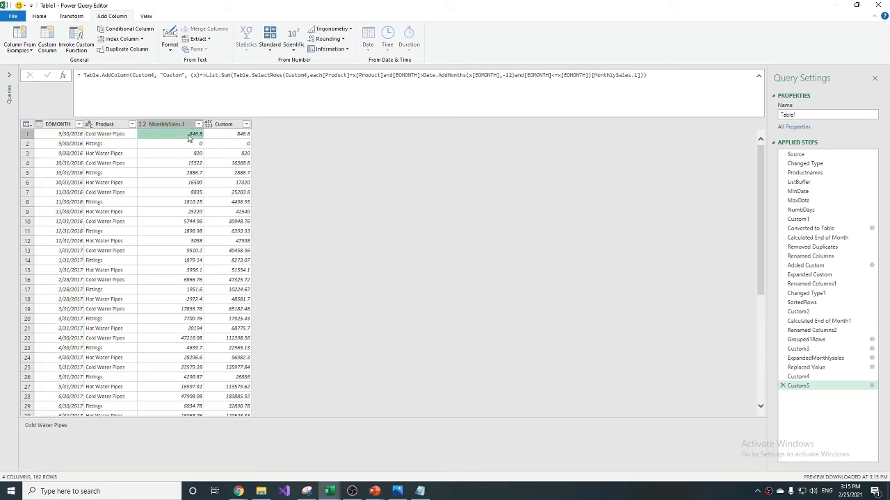
left_click(103, 165)
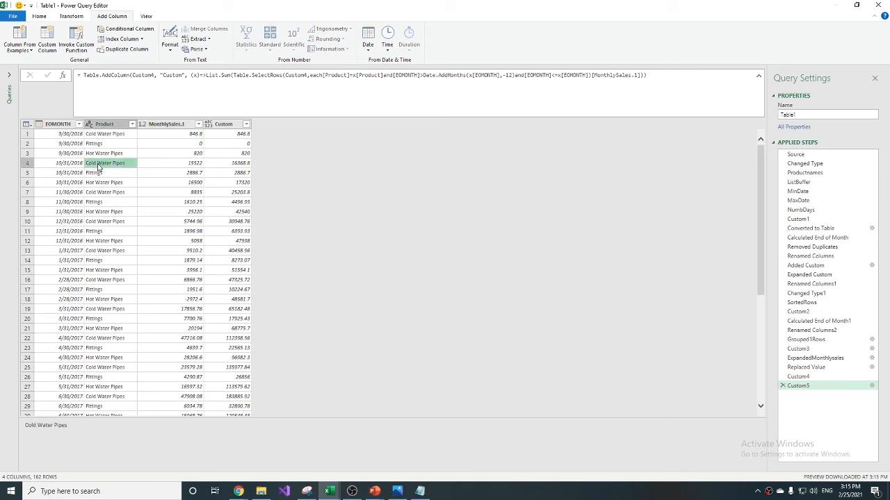
left_click(239, 165)
left_click(194, 136)
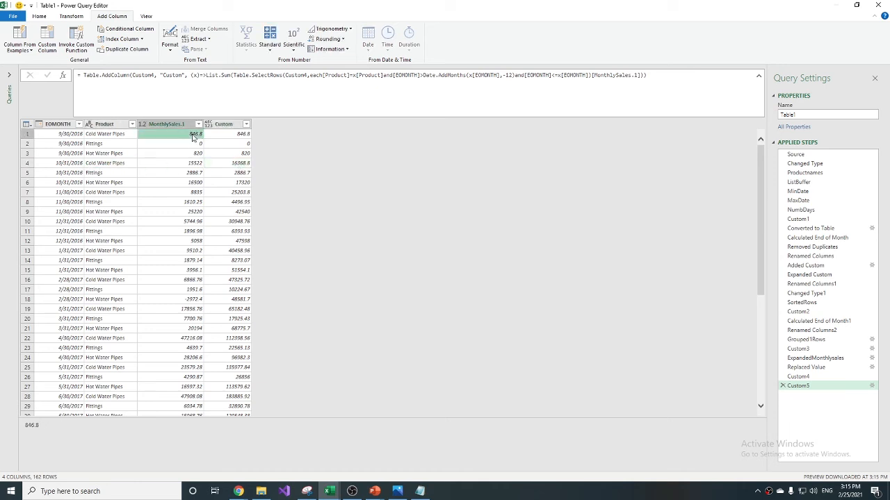
left_click(189, 155)
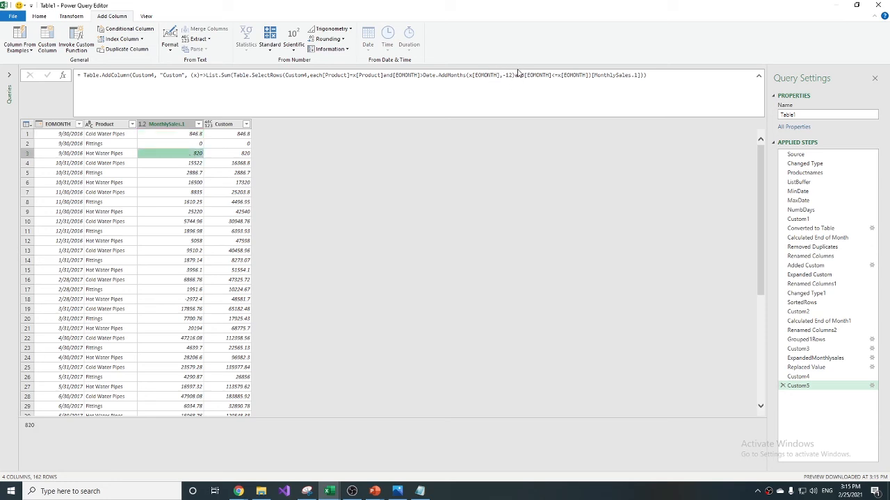
scroll(90, 278, "down", 2)
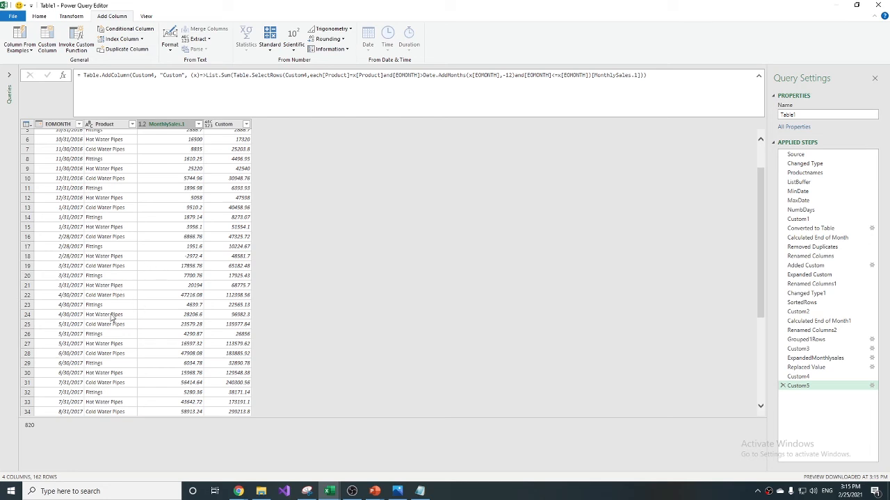
scroll(101, 307, "up", 3)
Close the query editor and load the finished query into the workbook.
left_click(38, 16)
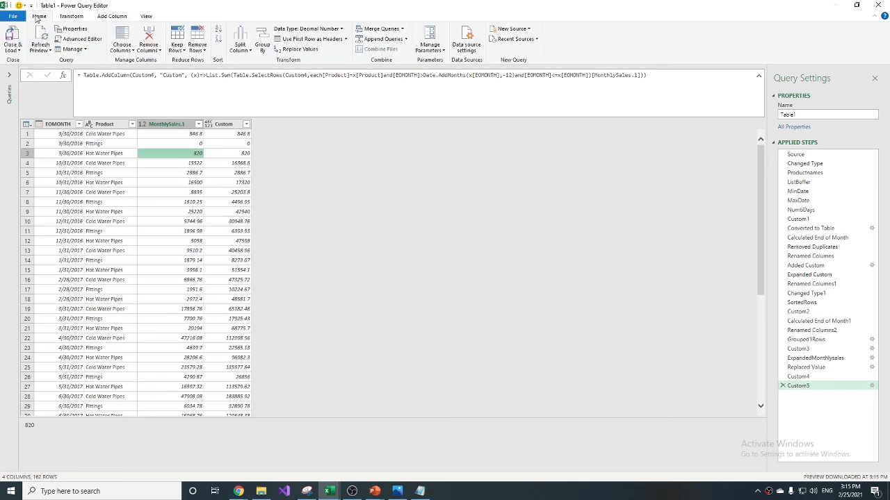
left_click(13, 49)
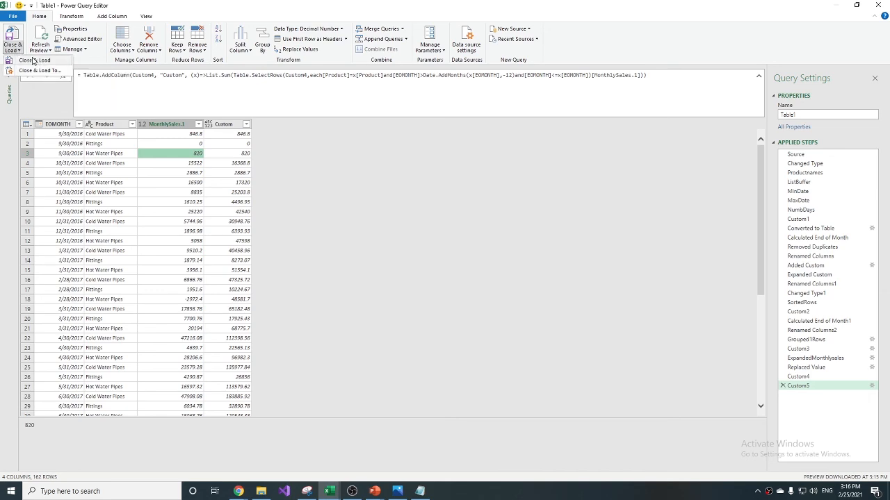
left_click(35, 61)
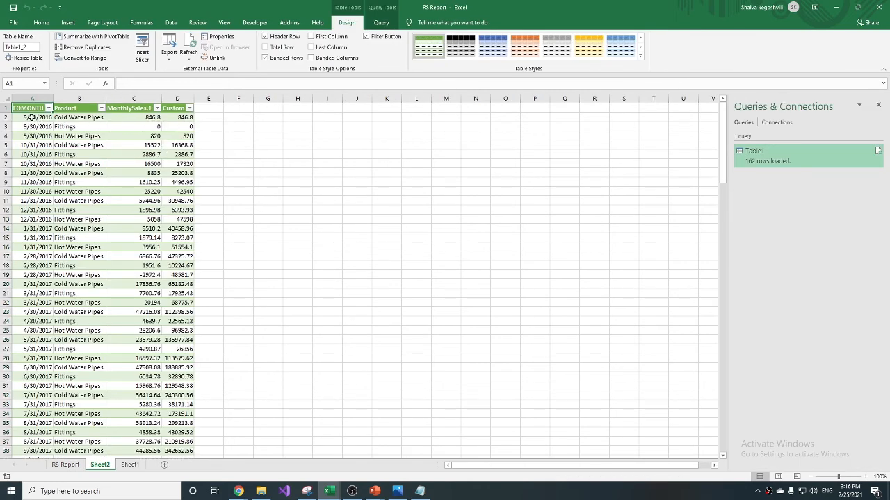
Filter the loaded table's Product column to show only Fittings.
left_click(101, 107)
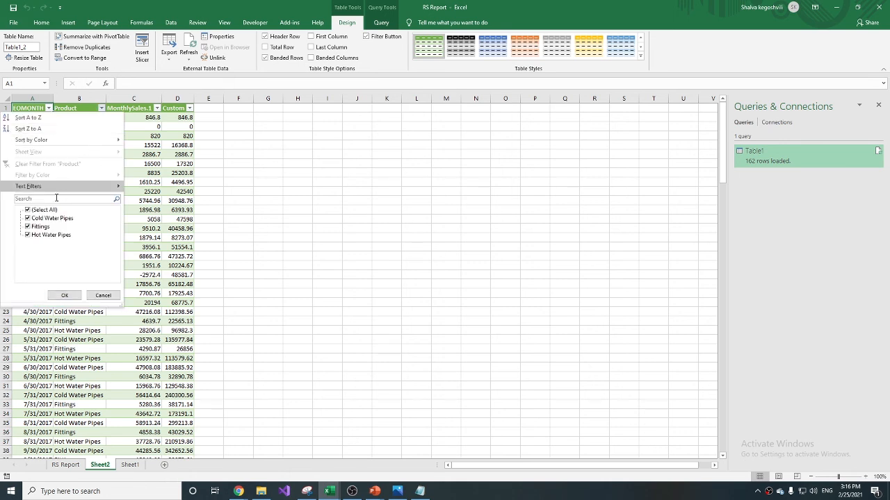
left_click(45, 209)
left_click(40, 227)
left_click(64, 296)
Check the Fittings rolling totals by summing monthly sales for 9/30/2016 to 8/31/2017 and for 9/30/2017 to 8/31/2018.
left_click_drag(139, 118, 144, 220)
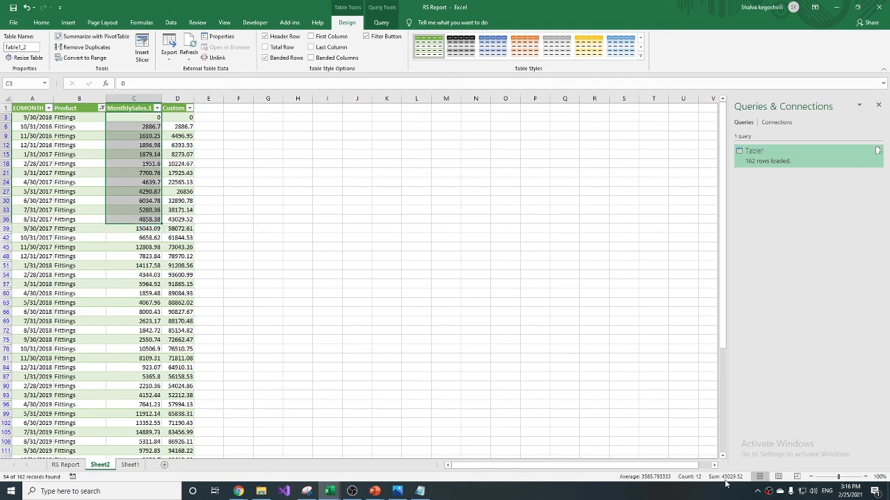
left_click(185, 220)
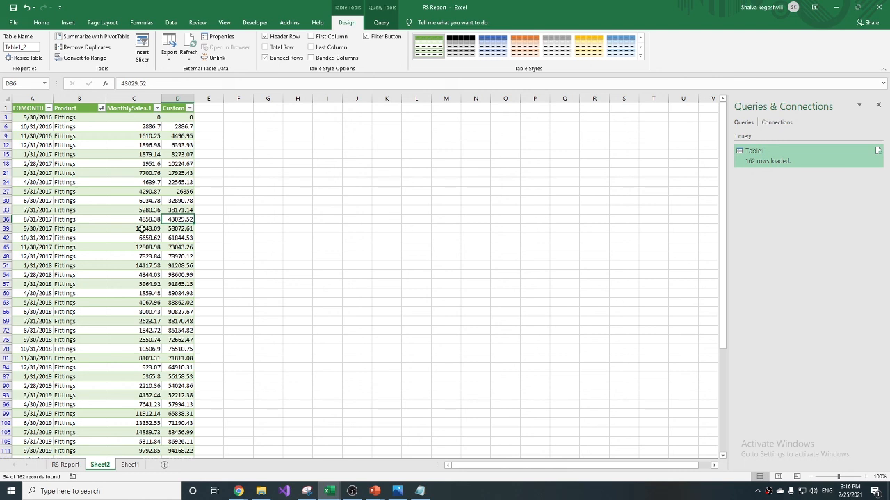
left_click(141, 229)
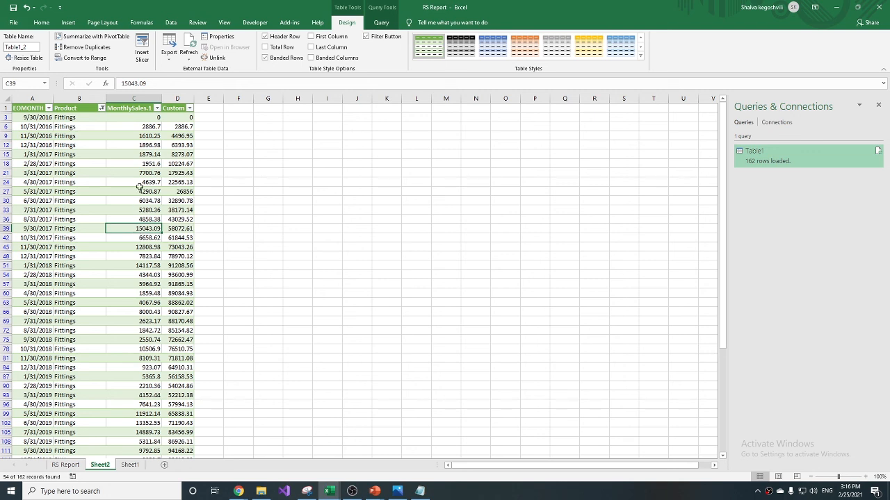
left_click(146, 118)
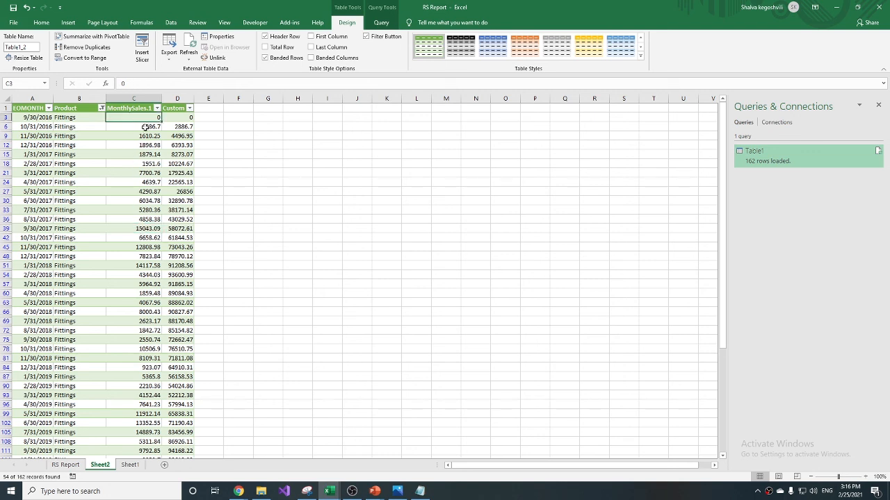
left_click(143, 229)
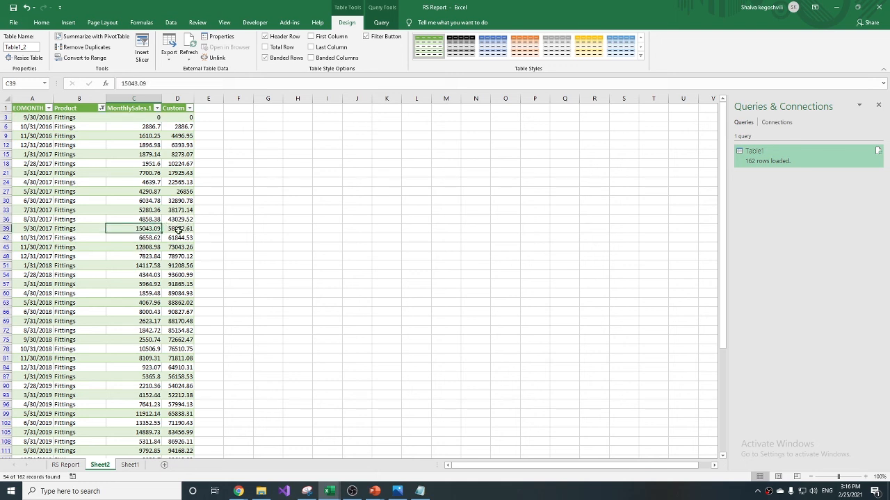
left_click(179, 230)
left_click_drag(137, 230, 202, 320)
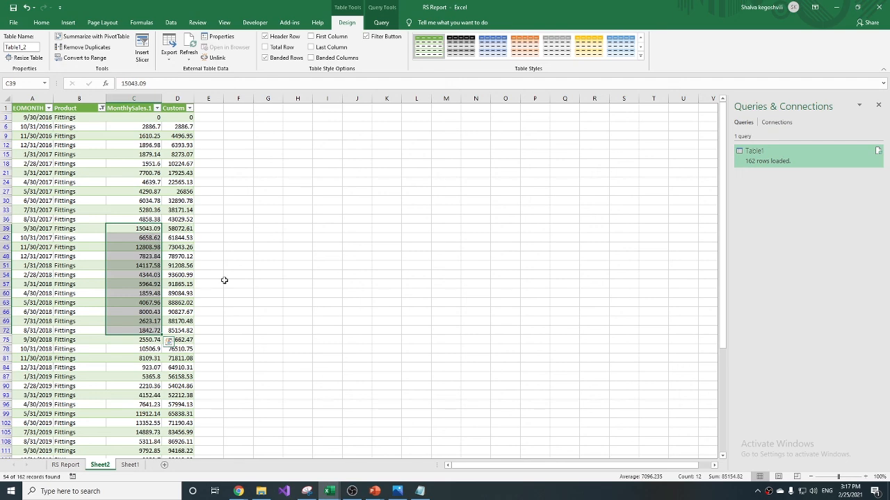
left_click(211, 303)
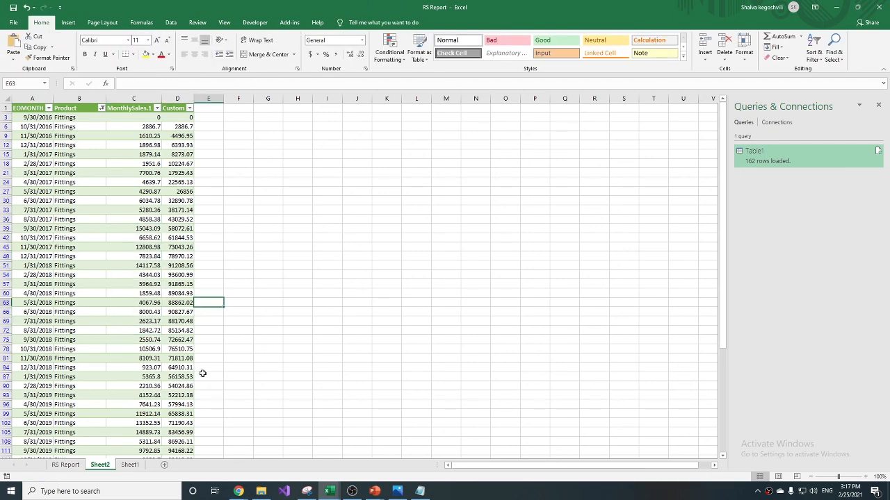
Filter the Date column of the Sheet1 source table to 2016 and delete all the filtered rows.
left_click(130, 464)
left_click(37, 119)
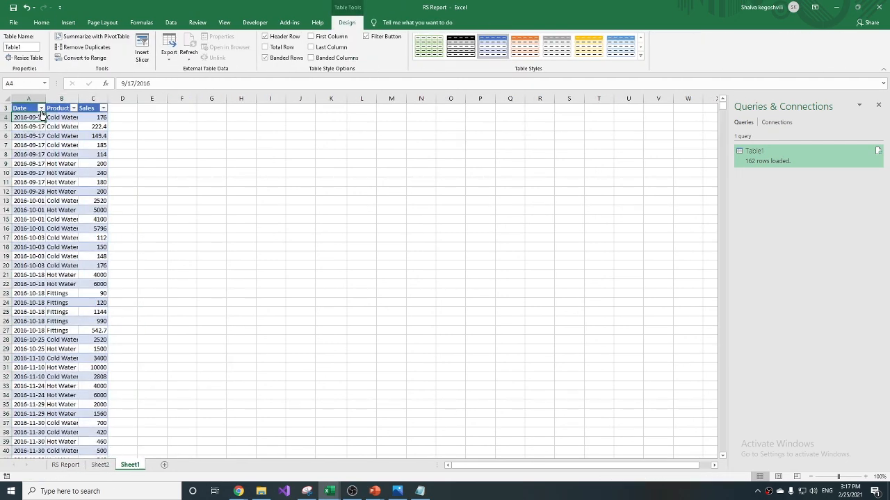
left_click(41, 108)
left_click(28, 211)
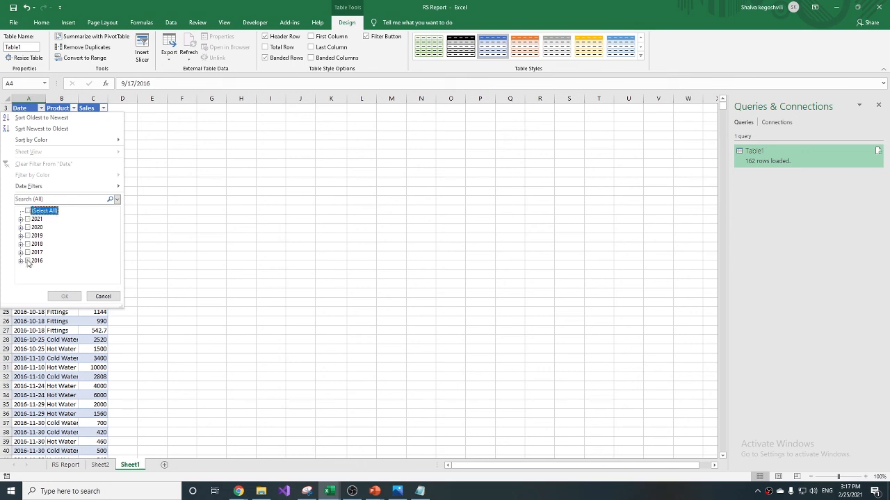
left_click(27, 261)
left_click(65, 297)
left_click(2, 117)
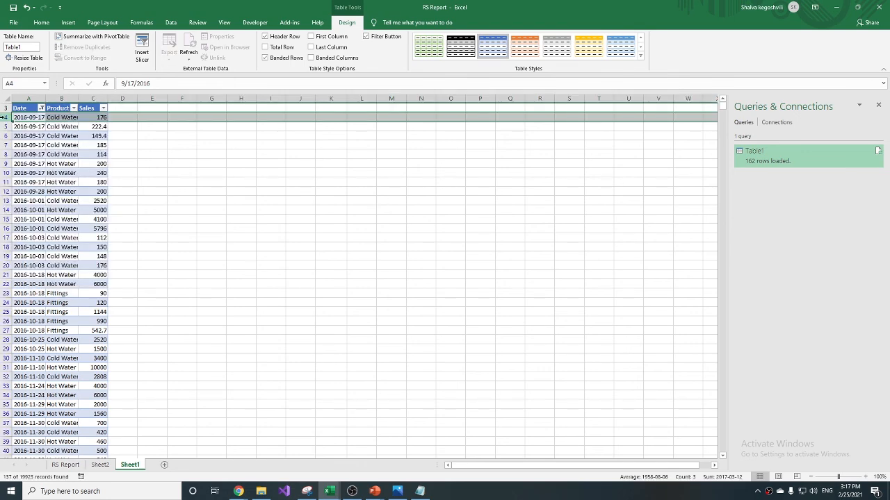
key("ctrl+shift+Down")
key("ctrl+minus")
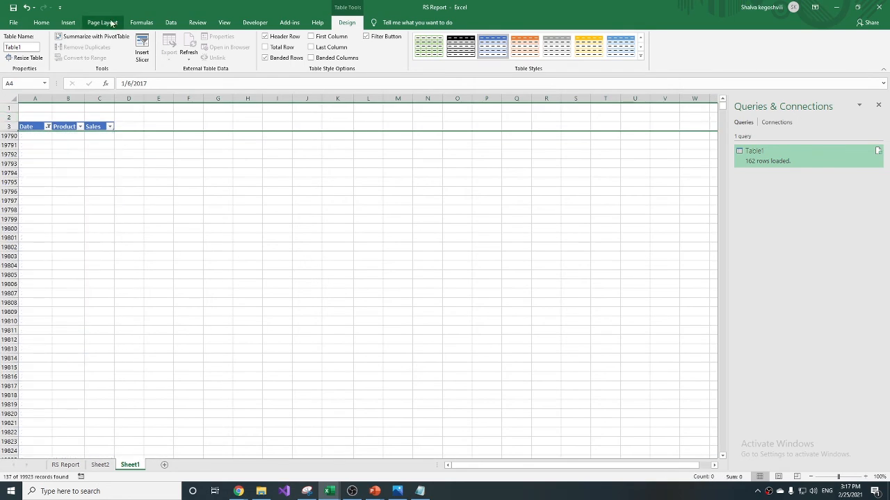
Refresh all queries, show all products in the loaded Sheet2 table and select the first MonthlySales.1 values to check their sum.
left_click(170, 22)
left_click(171, 41)
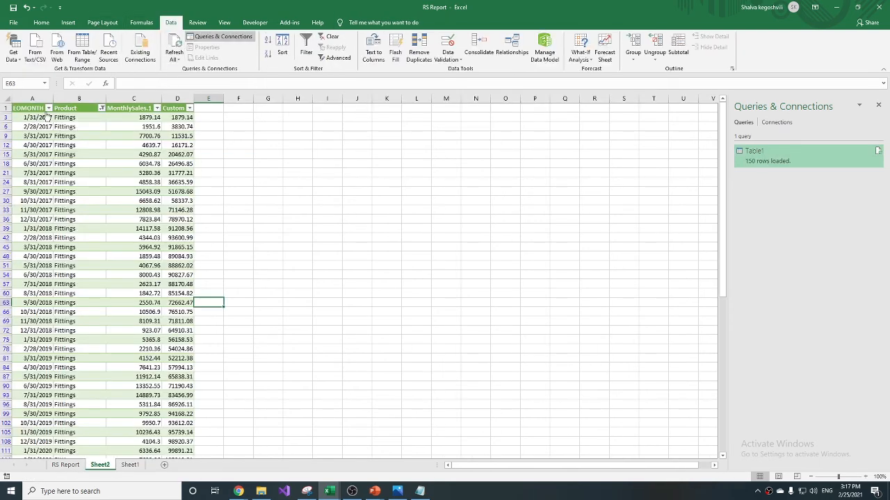
left_click(102, 109)
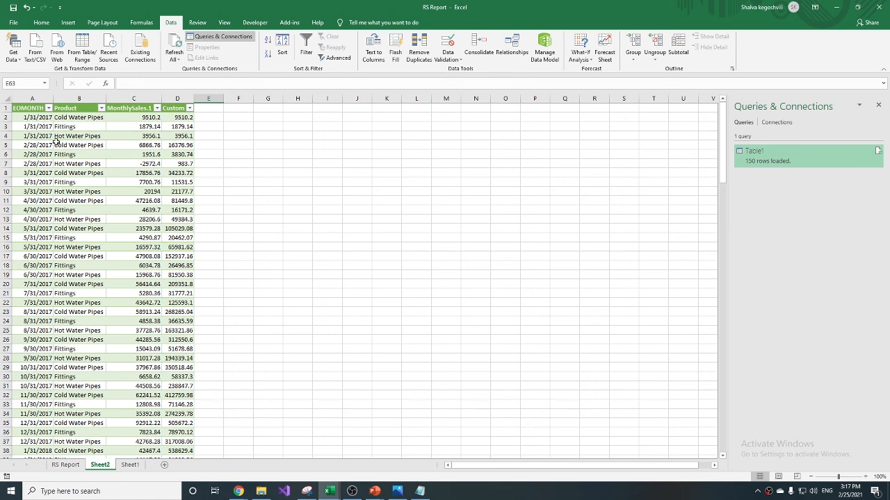
left_click_drag(117, 122, 134, 246)
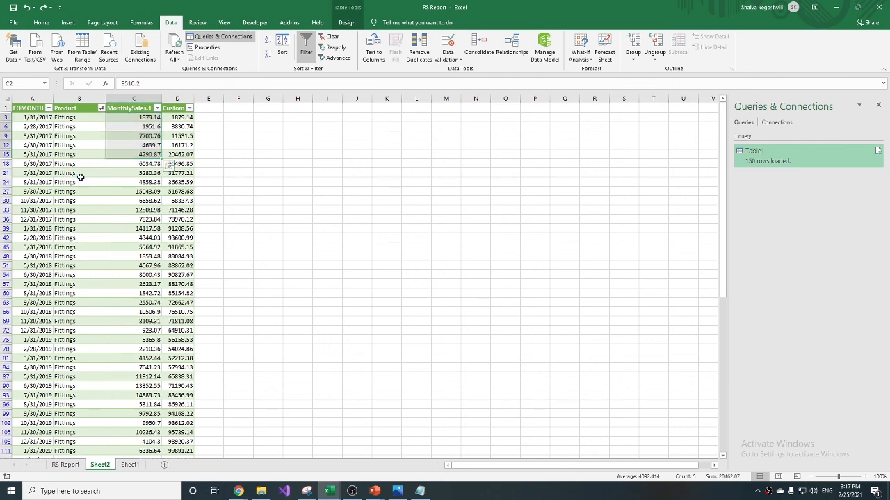
Clear the Product filter so the loaded Sheet2 table shows all products.
left_click(177, 246)
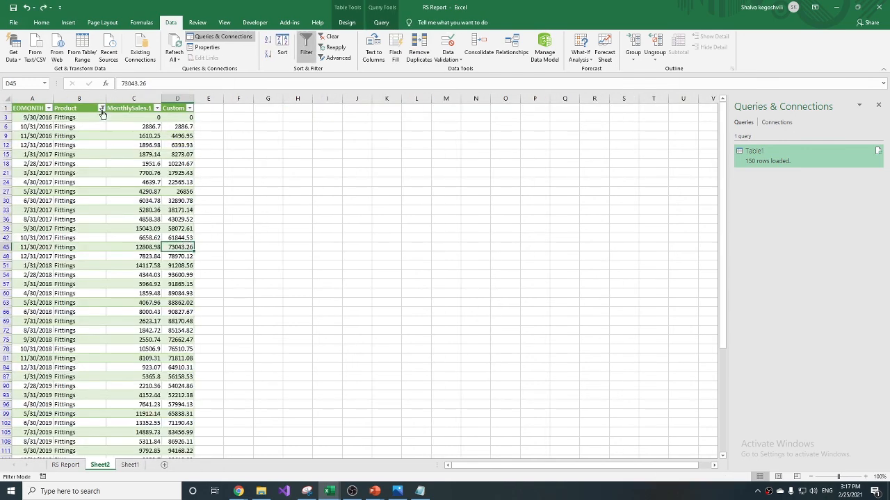
left_click(102, 111)
left_click(42, 166)
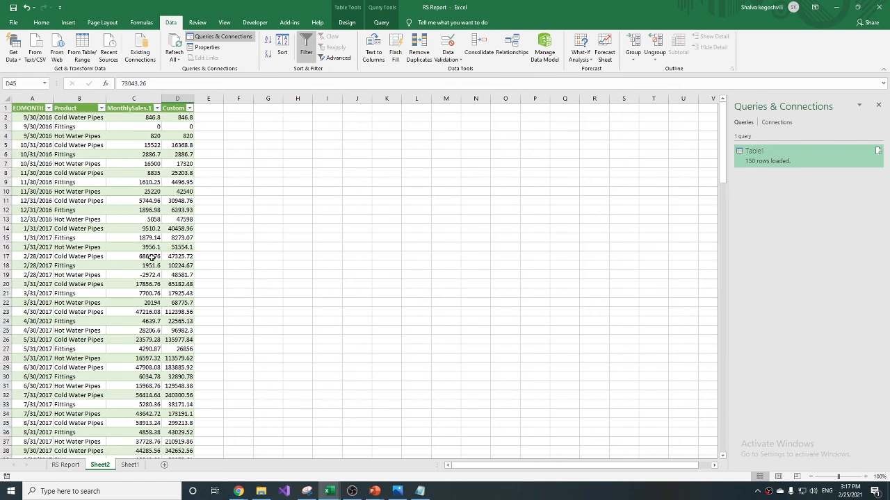
From the RS Report sheet, save the file as RS Report on the Desktop with the Excel Workbook file type.
left_click(66, 465)
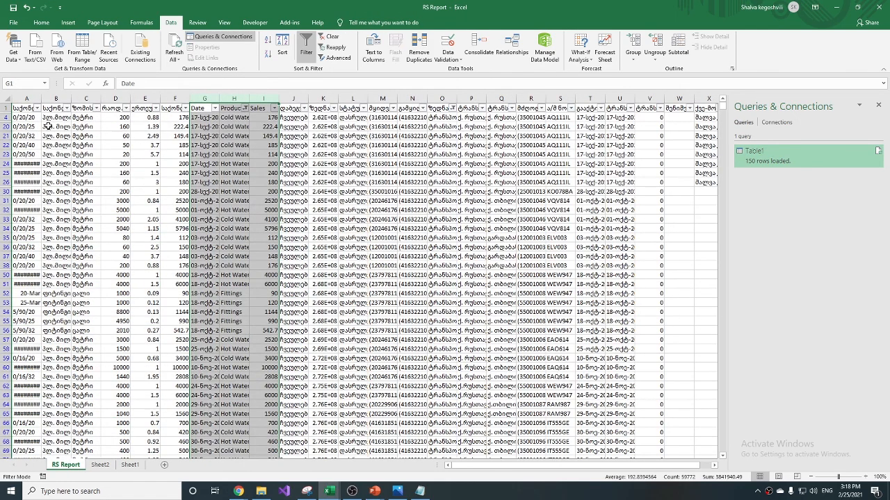
left_click(13, 23)
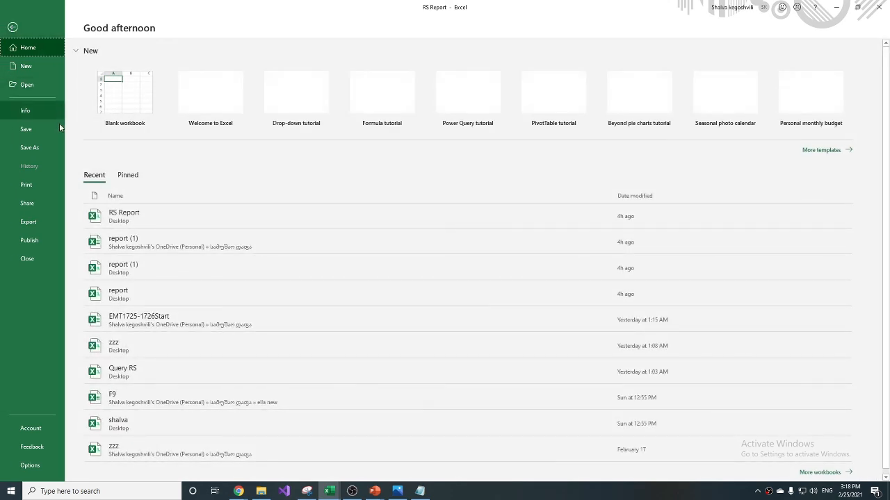
left_click(43, 146)
left_click(313, 100)
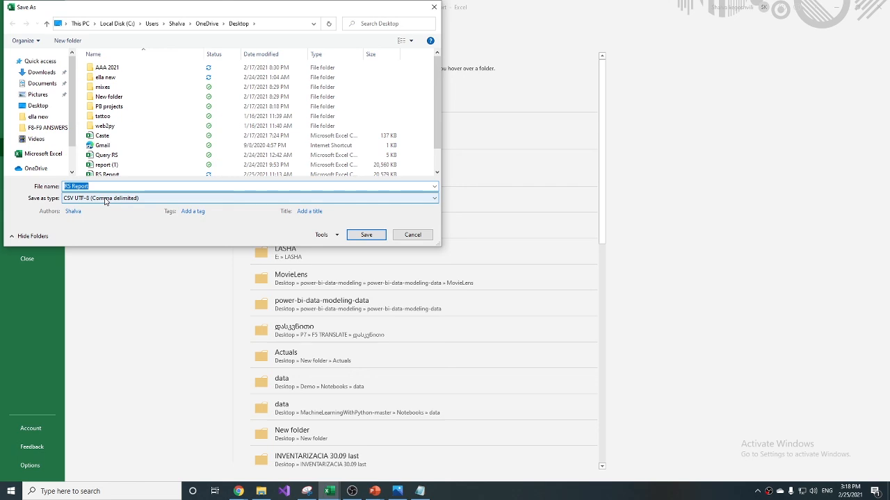
left_click(105, 201)
left_click(99, 207)
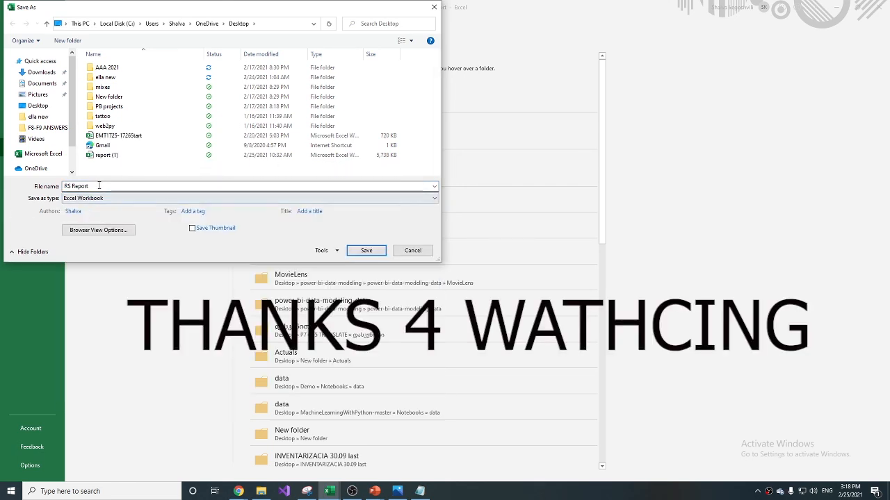